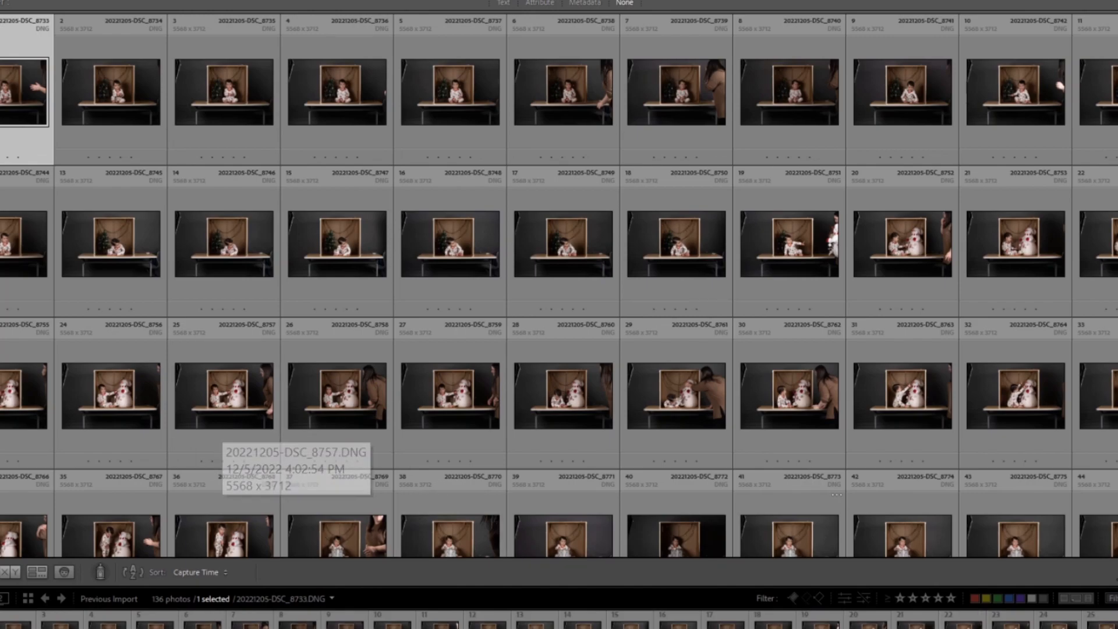
Survey photos DSC_8733 through DSC_8739 together and rate DSC_8735 and DSC_8739 three stars.
left_click(38, 571)
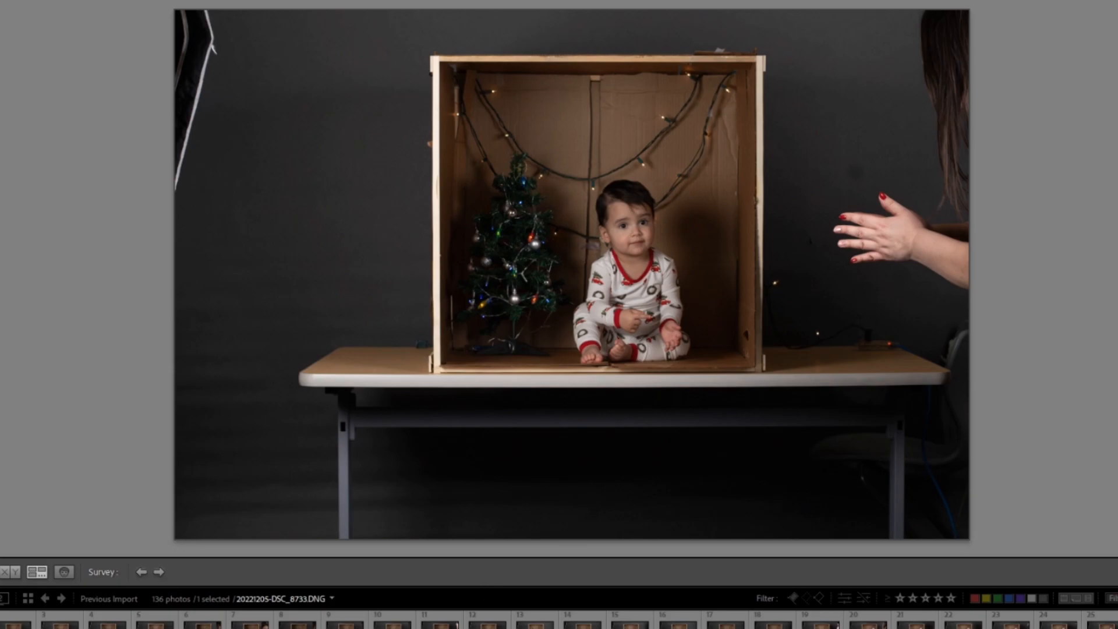
left_click(250, 626, "shift")
left_click(739, 145)
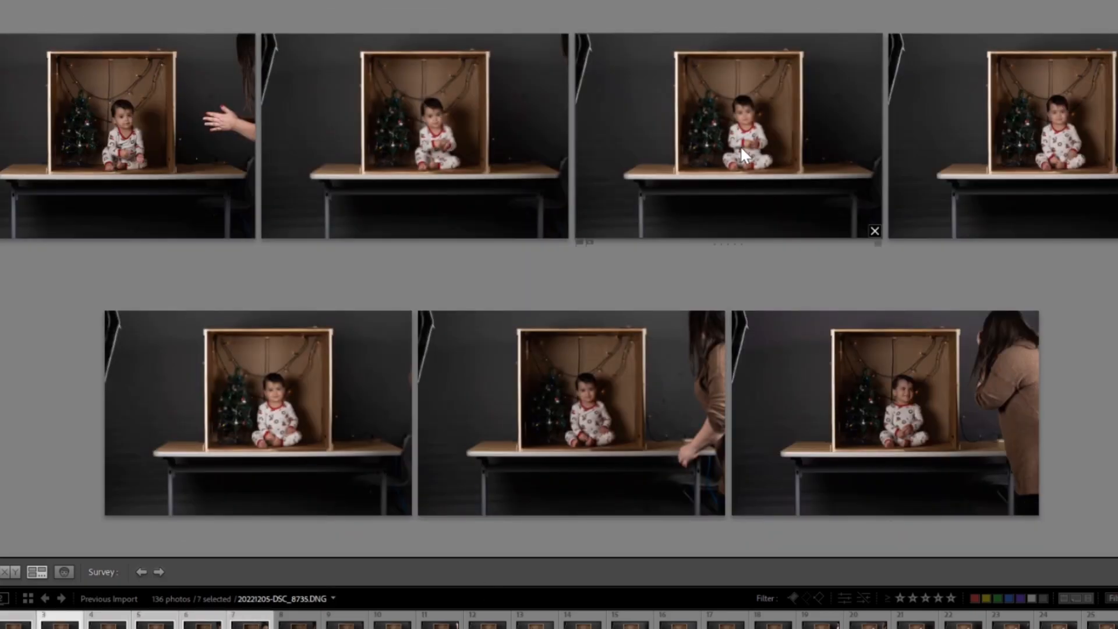
key("3")
left_click(924, 413)
key("3")
left_click(241, 440)
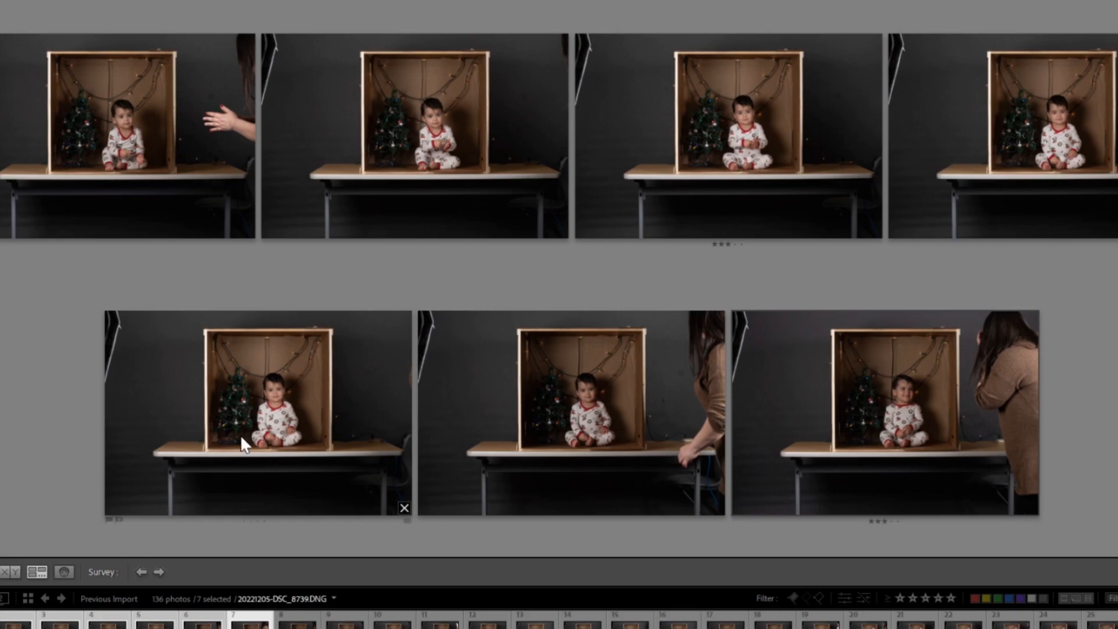
Survey photos DSC_8742 through DSC_8746 together and rate DSC_8742 three stars.
left_click(391, 622)
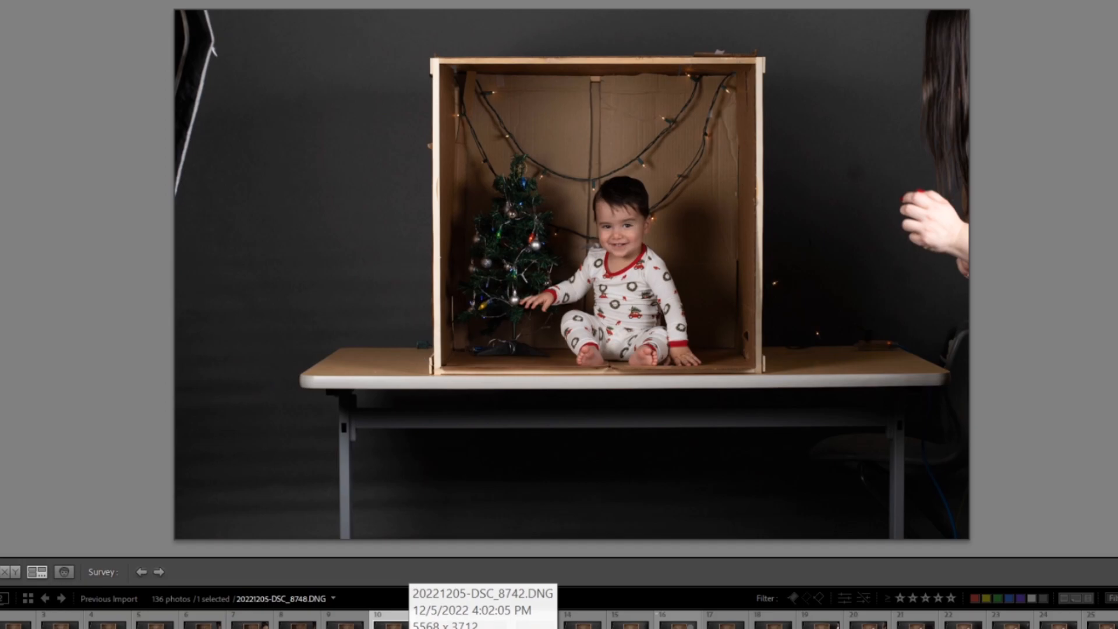
left_click(582, 624, "shift")
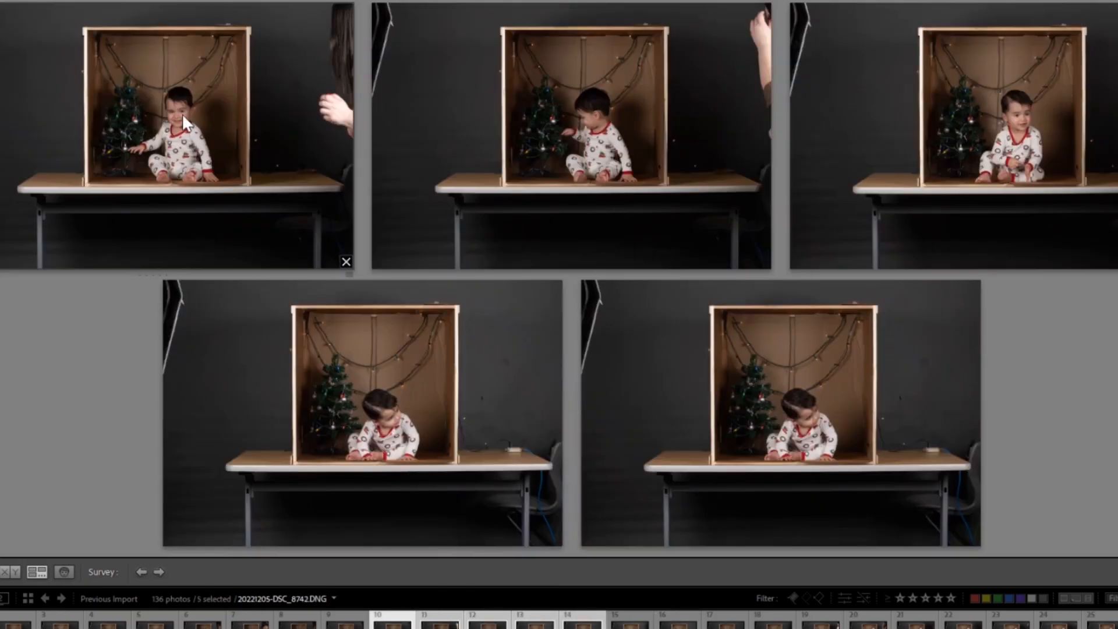
key("3")
left_click(468, 434)
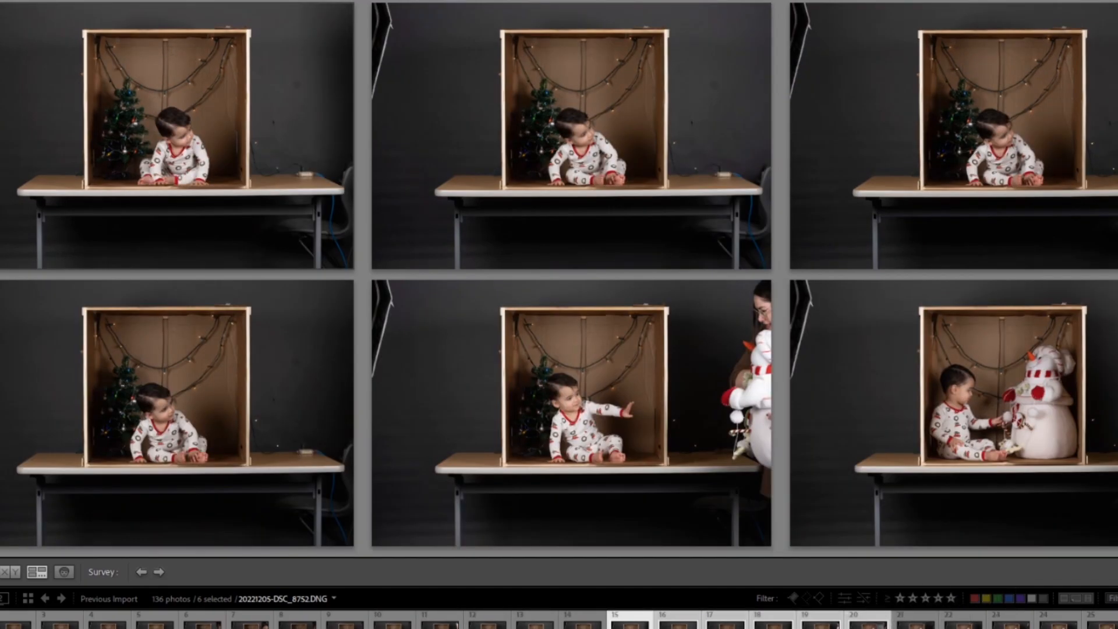
Survey photos DSC_8752 through DSC_8758, rate DSC_8754 three stars and remove DSC_8752 from the comparison.
left_click(867, 625)
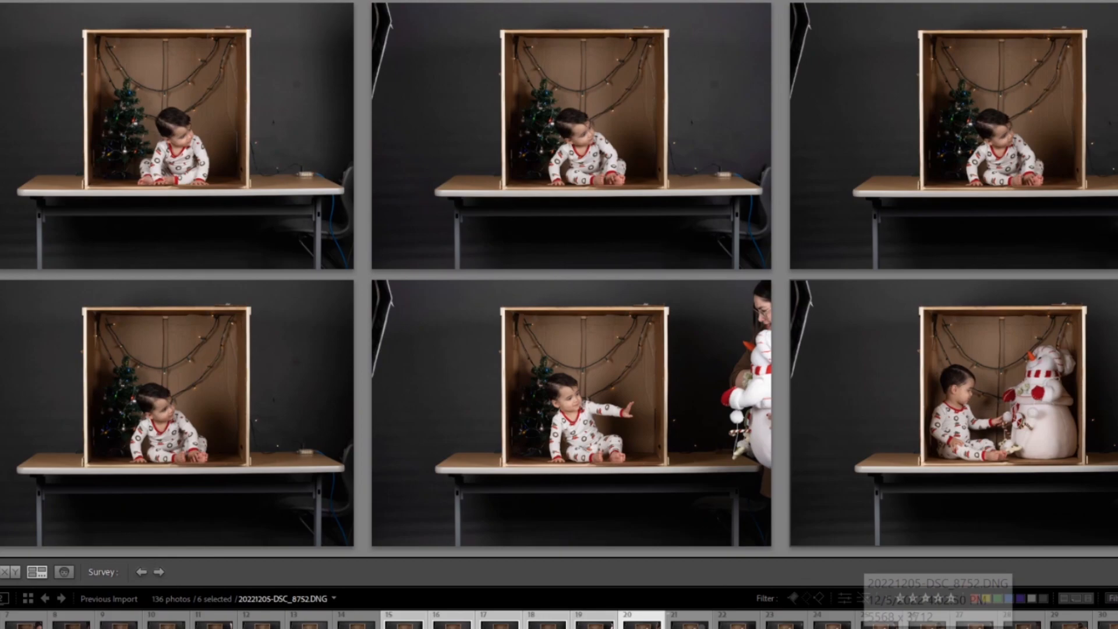
left_click(927, 625, "shift")
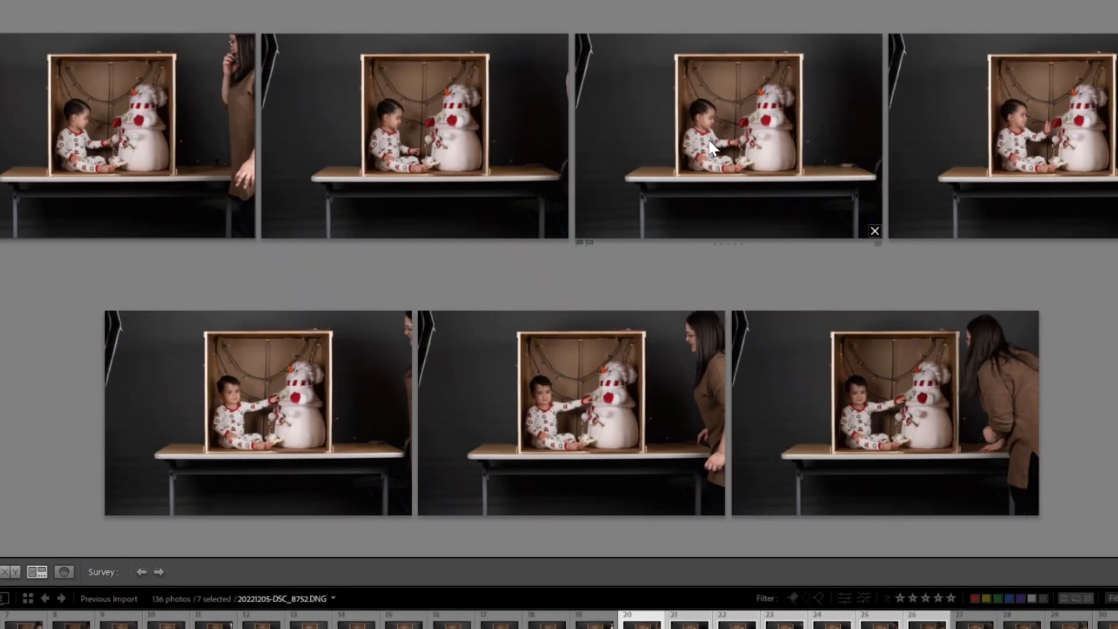
left_click(193, 185)
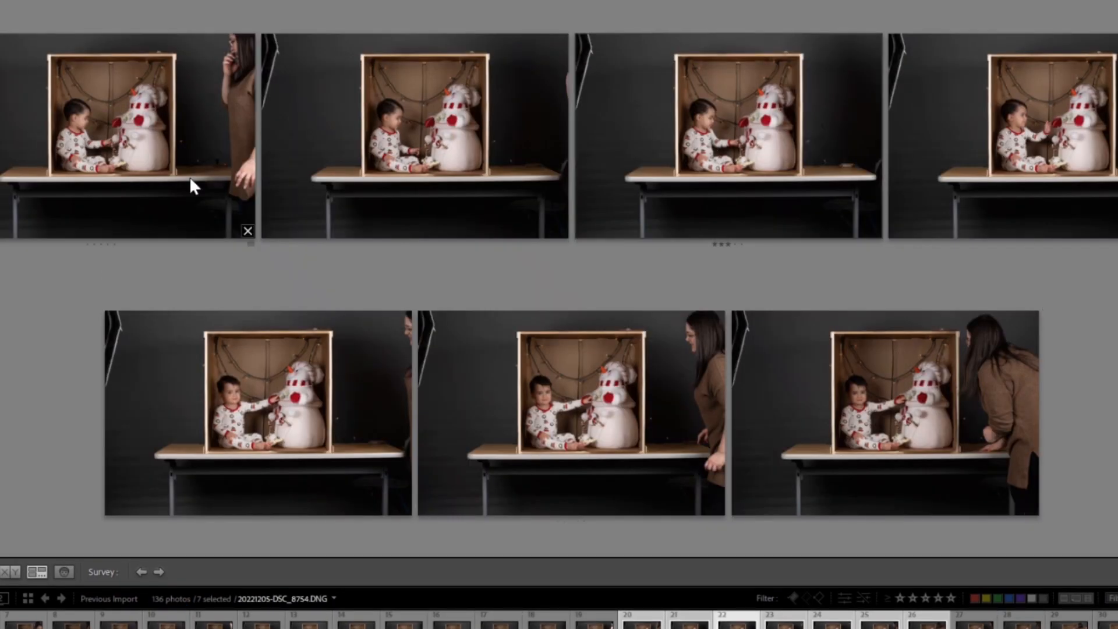
left_click(248, 231)
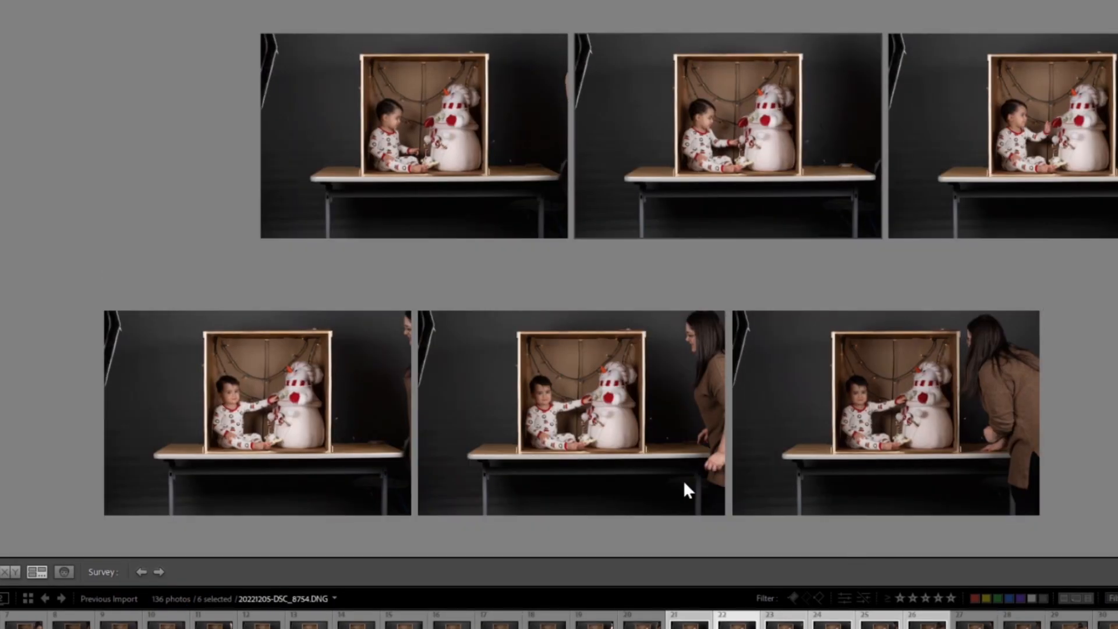
left_click(600, 431)
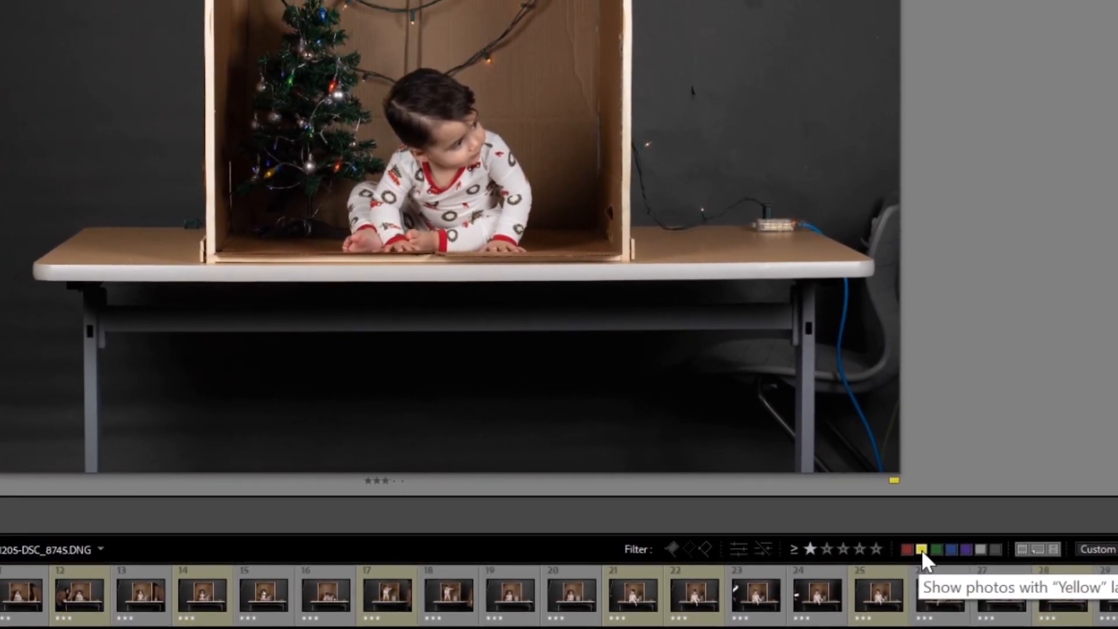
Filter the photos by the Yellow color label and select all the filtered photos in grid view.
left_click(920, 547)
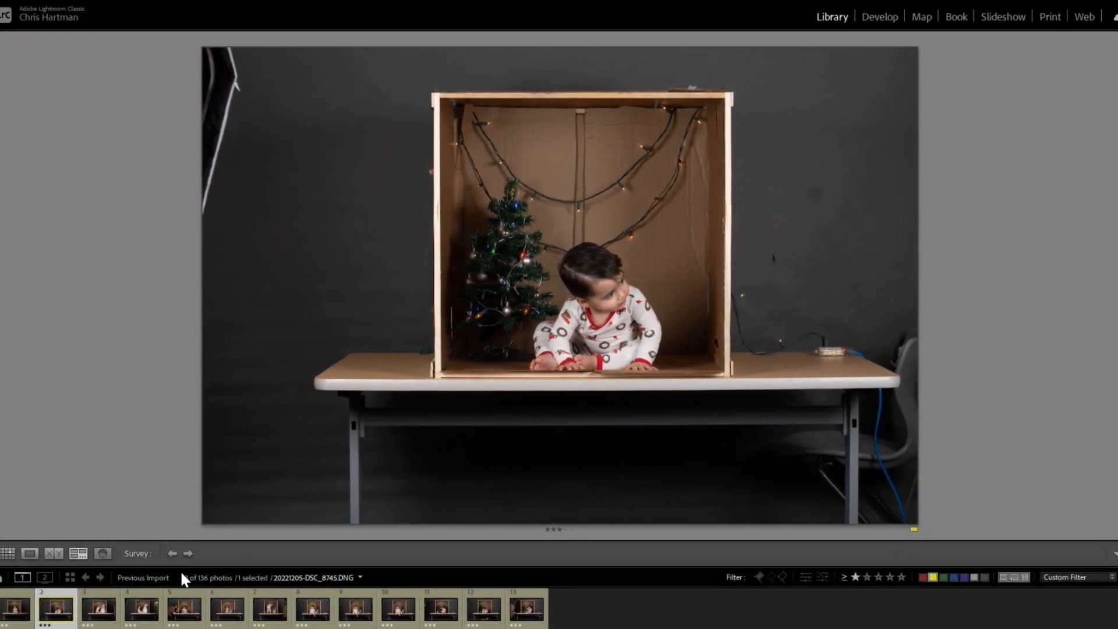
left_click(26, 612)
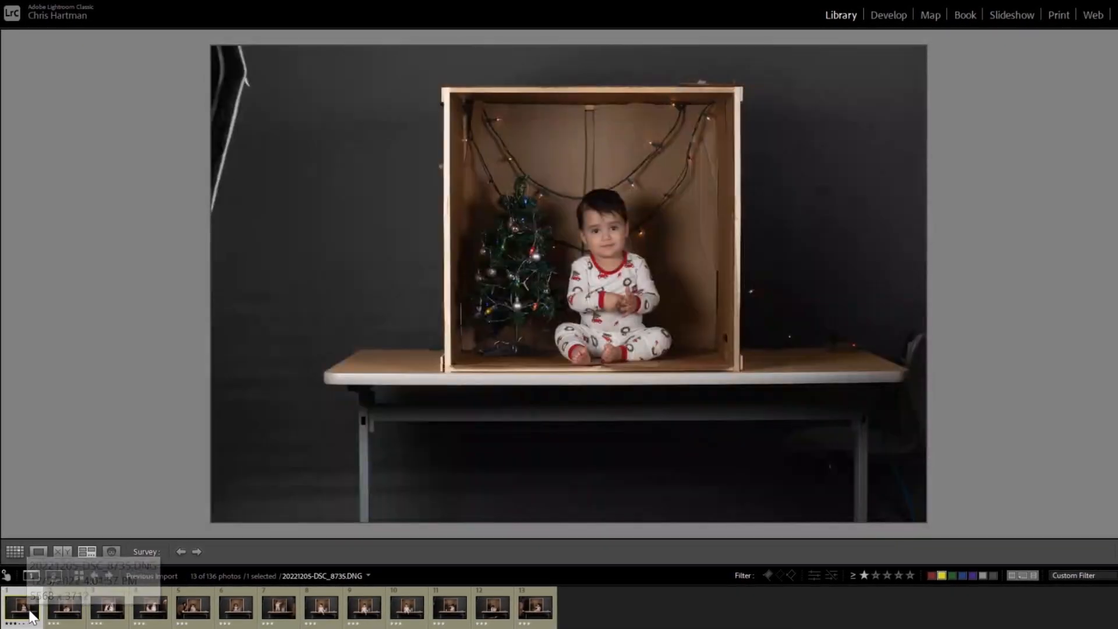
left_click(529, 611, "shift")
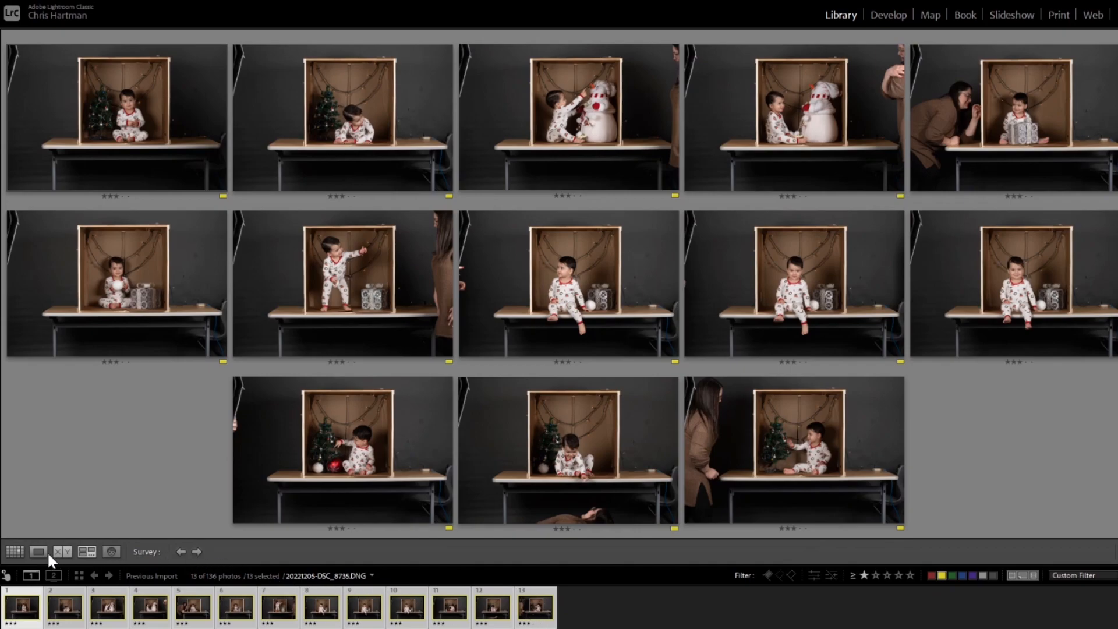
left_click(14, 553)
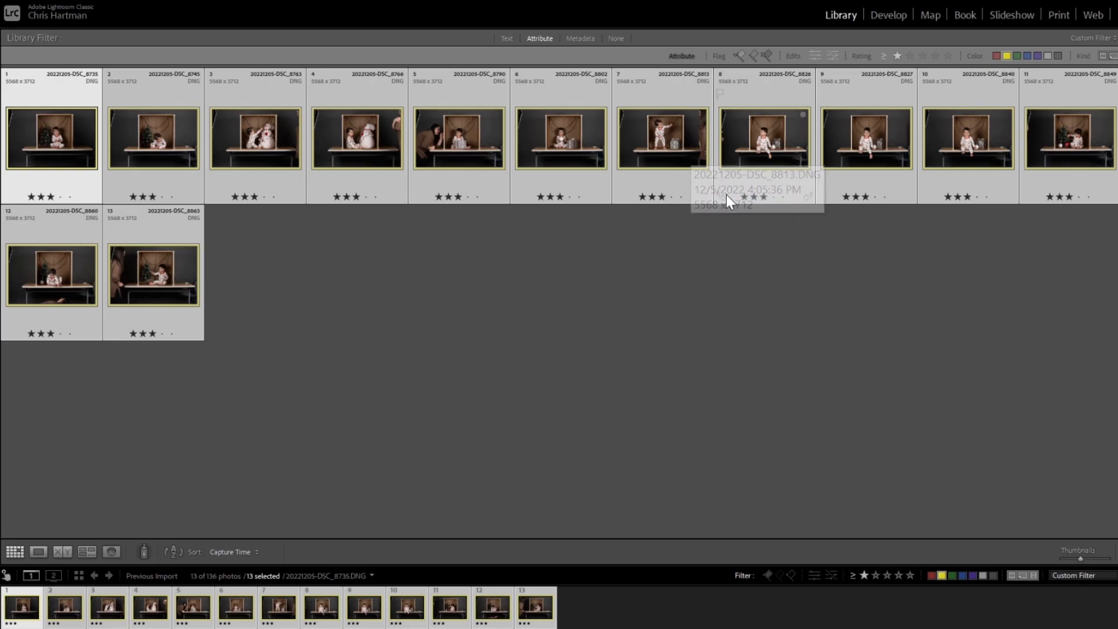
Develop photo DSC_8802 with exposure +0.53, contrast +12, highlights -14, shadows +14, whites -14, blacks -9, vibrance +5 and saturation +5.
double_click(561, 145)
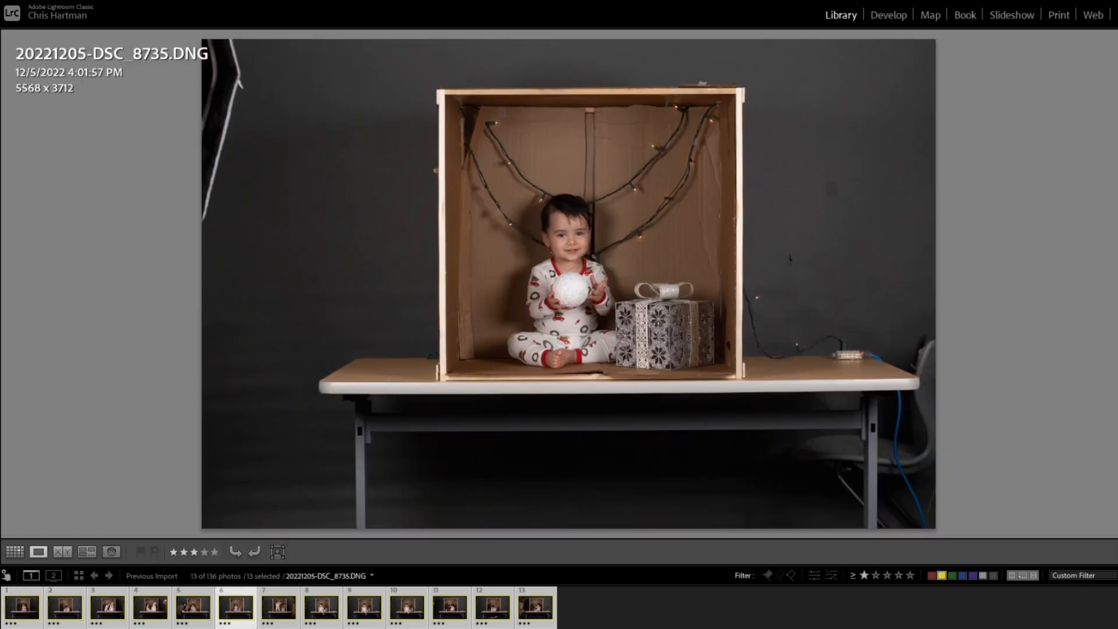
left_click(883, 16)
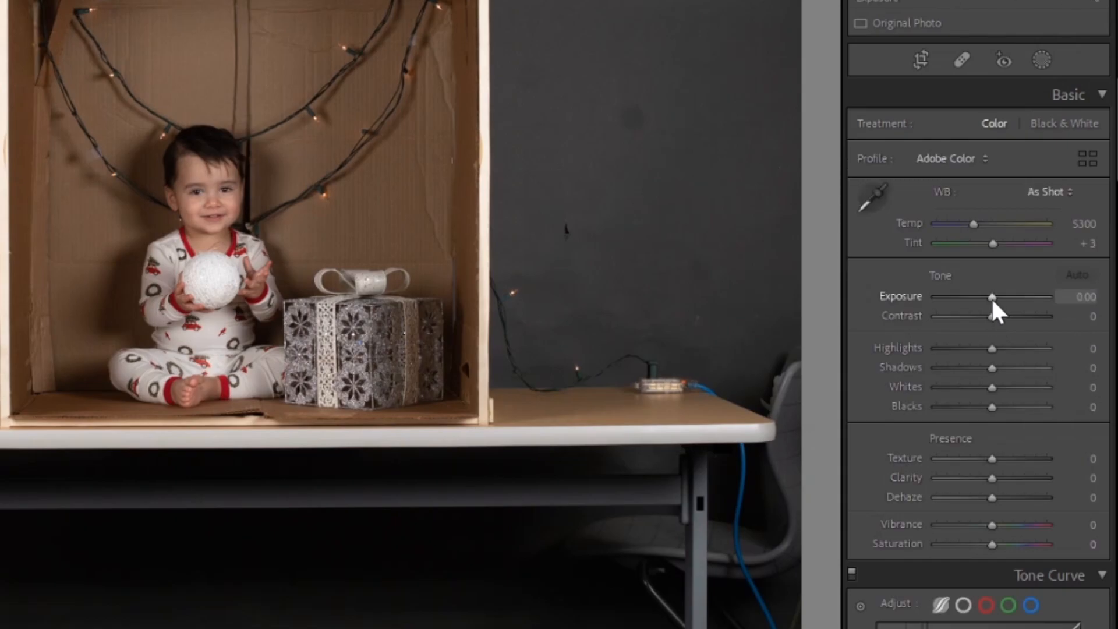
left_click_drag(991, 295, 1004, 313)
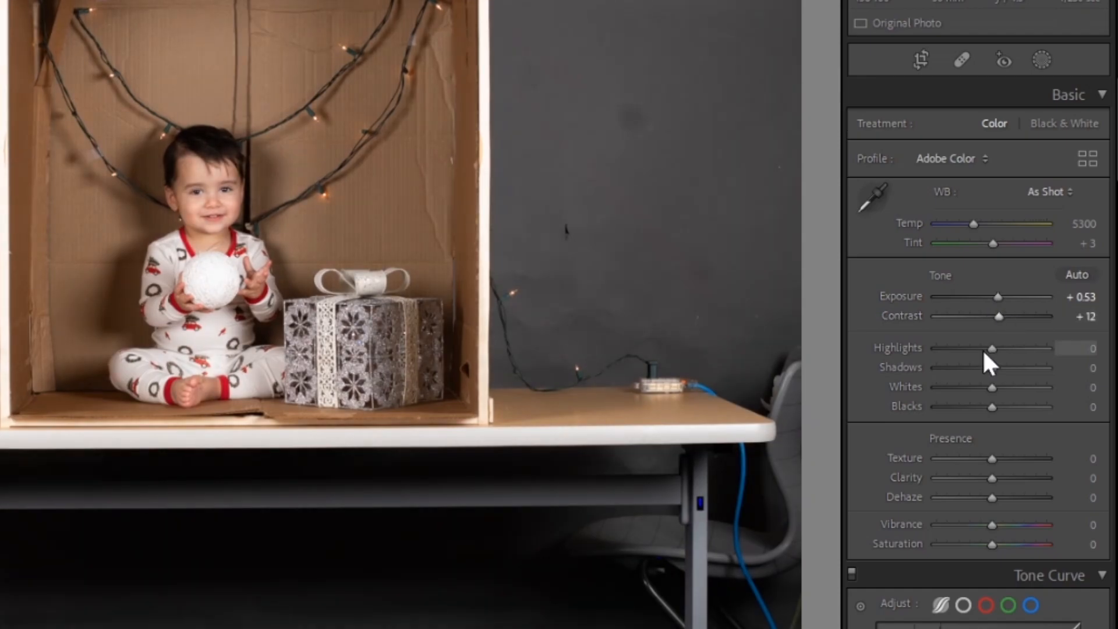
left_click(984, 349)
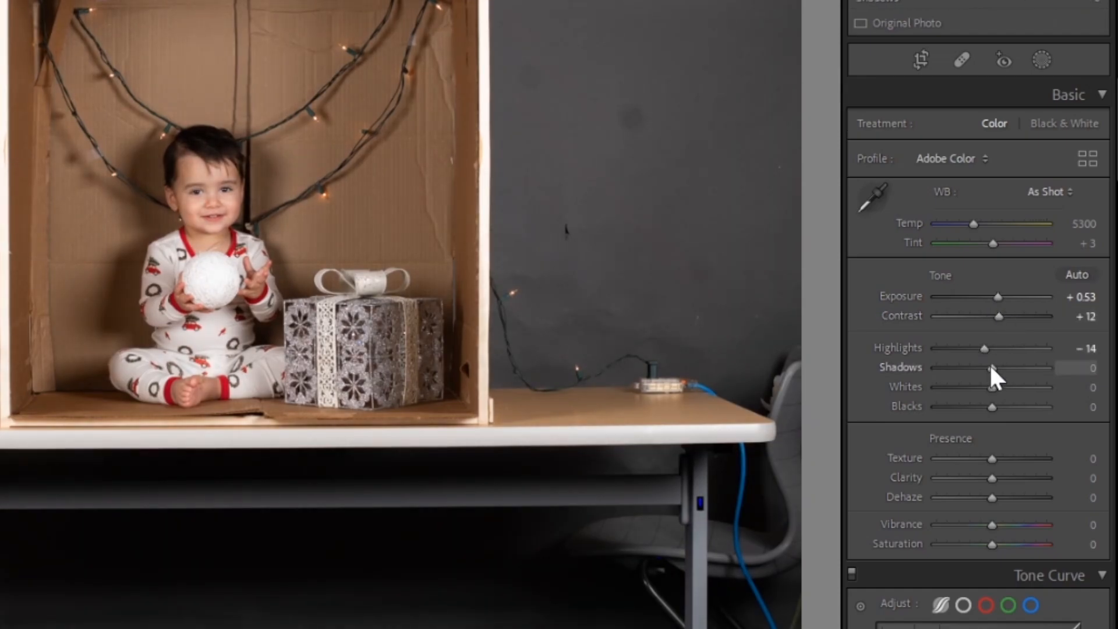
left_click_drag(991, 367, 987, 407)
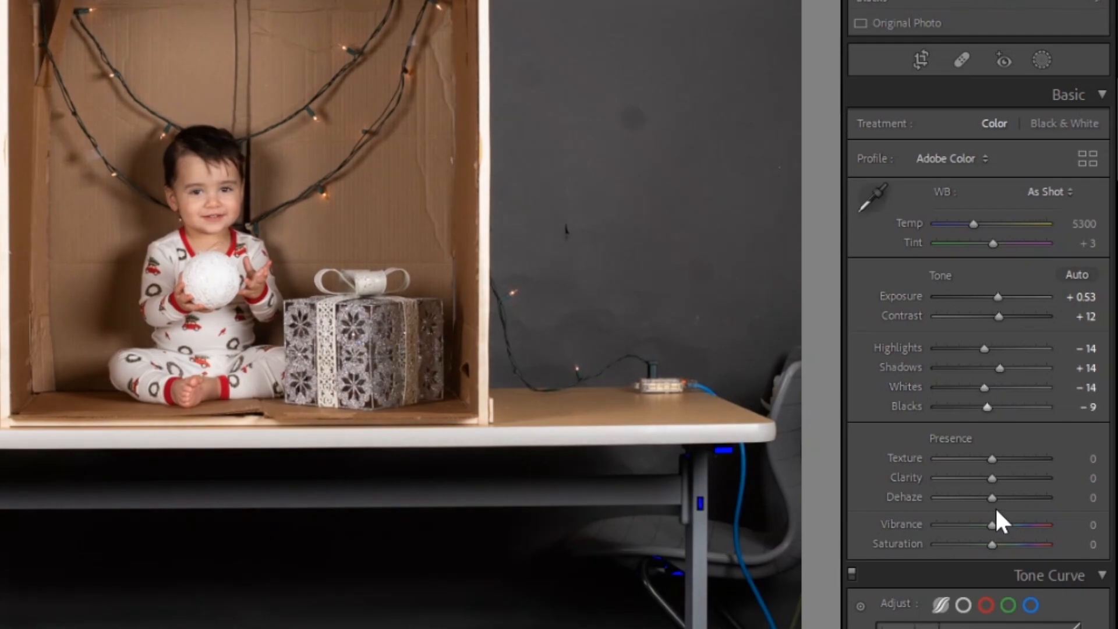
left_click_drag(992, 523, 995, 524)
left_click(995, 547)
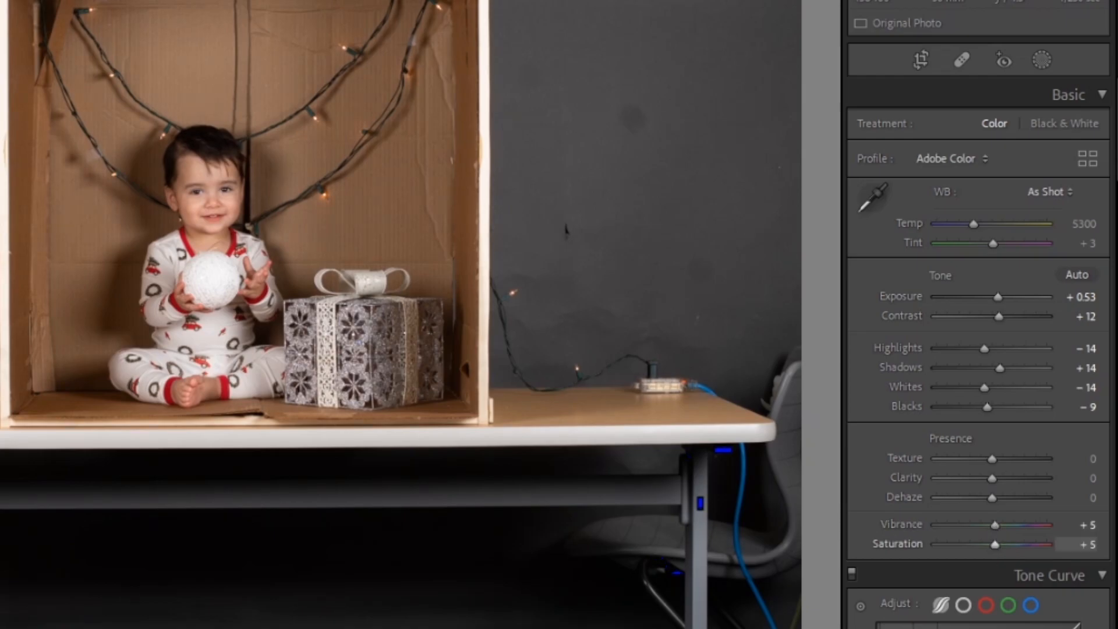
Enable chromatic aberration removal and lens profile corrections for DSC_8802, and apply Full Upright perspective correction.
scroll(1107, 287, "down", 15)
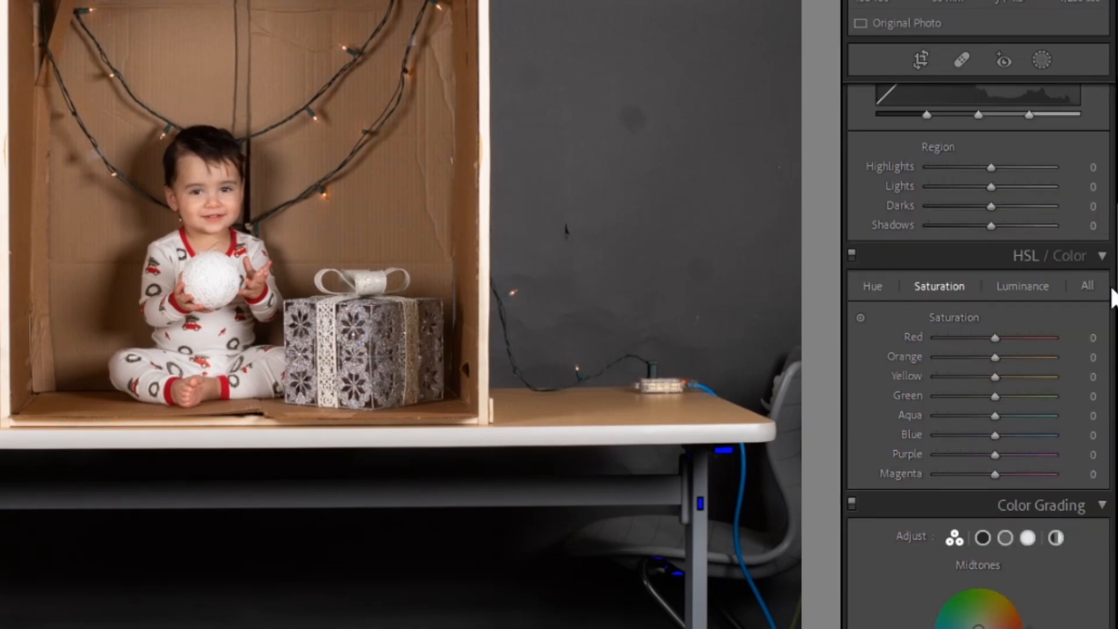
scroll(1096, 386, "down", 10)
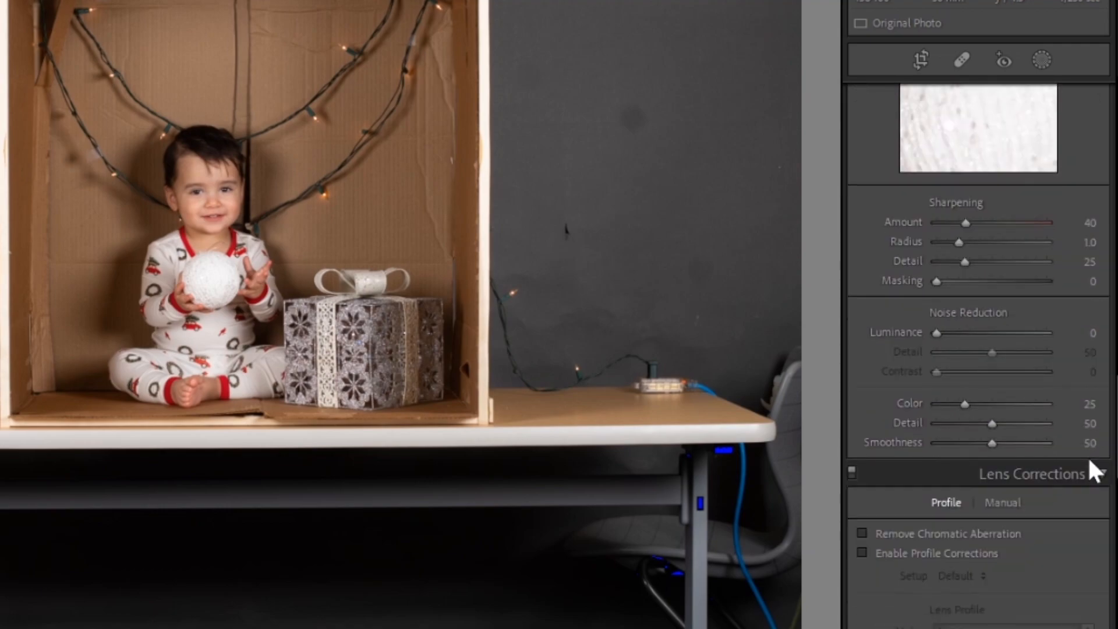
left_click(954, 411)
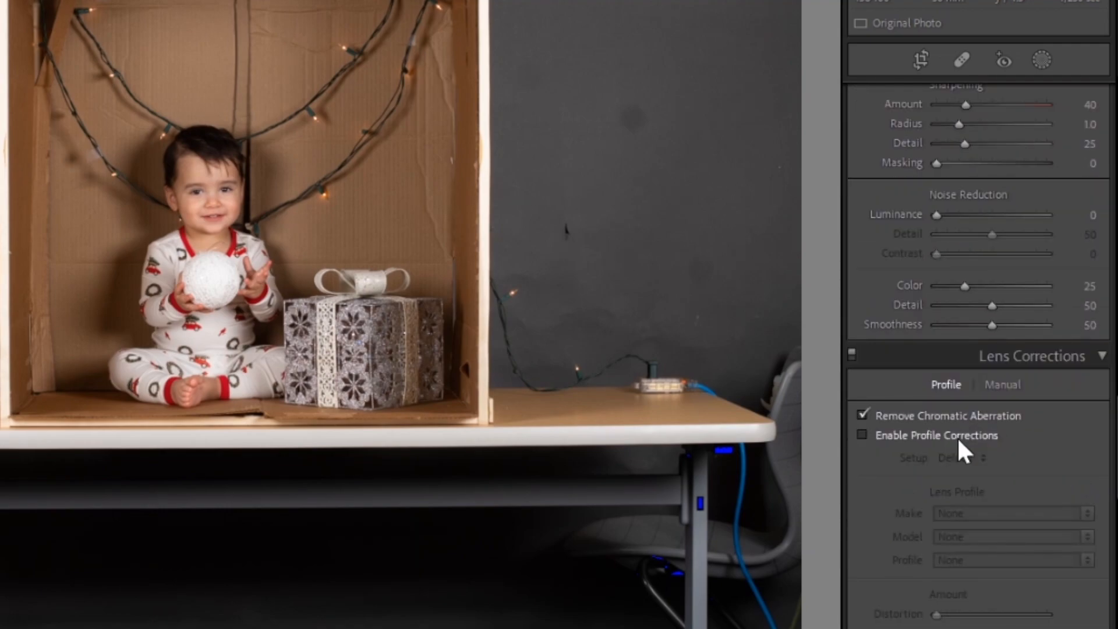
left_click(958, 437)
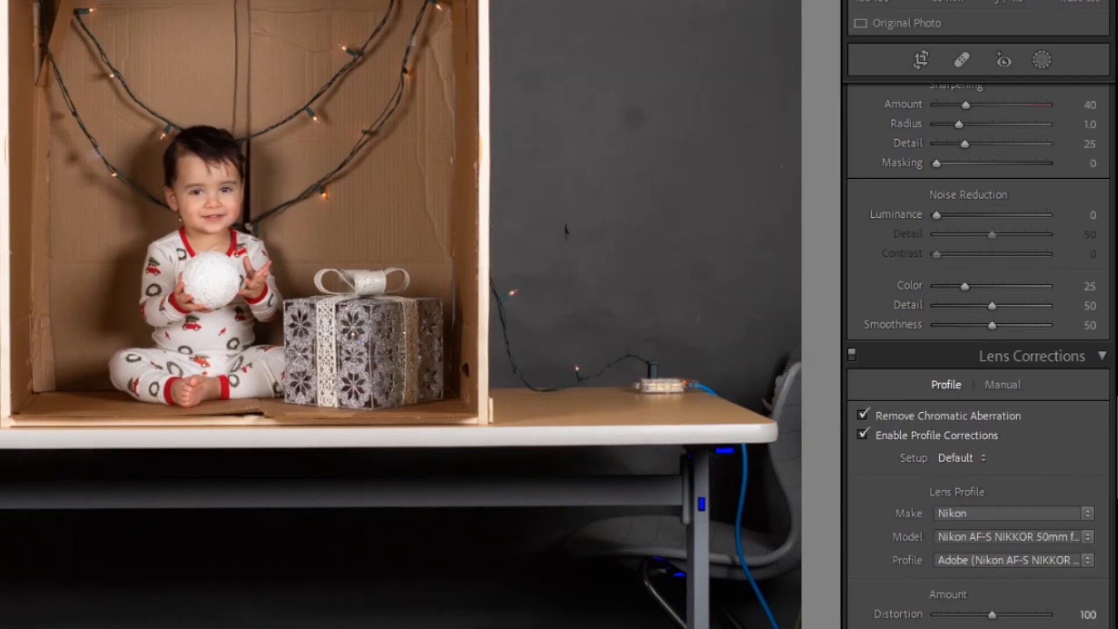
scroll(1109, 532, "down", 10)
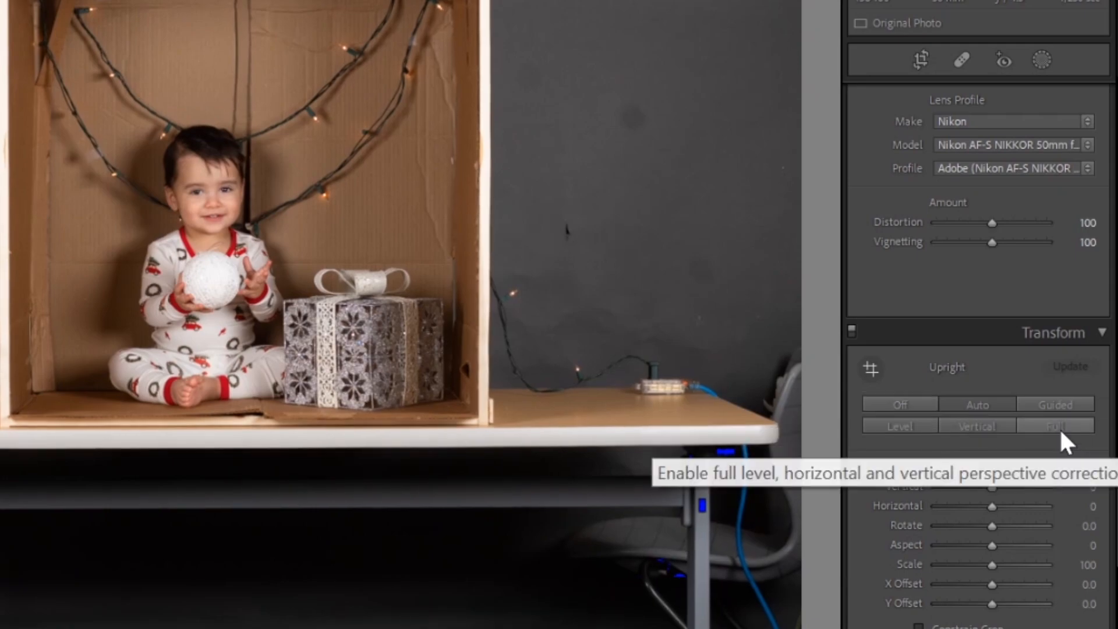
left_click(1057, 422)
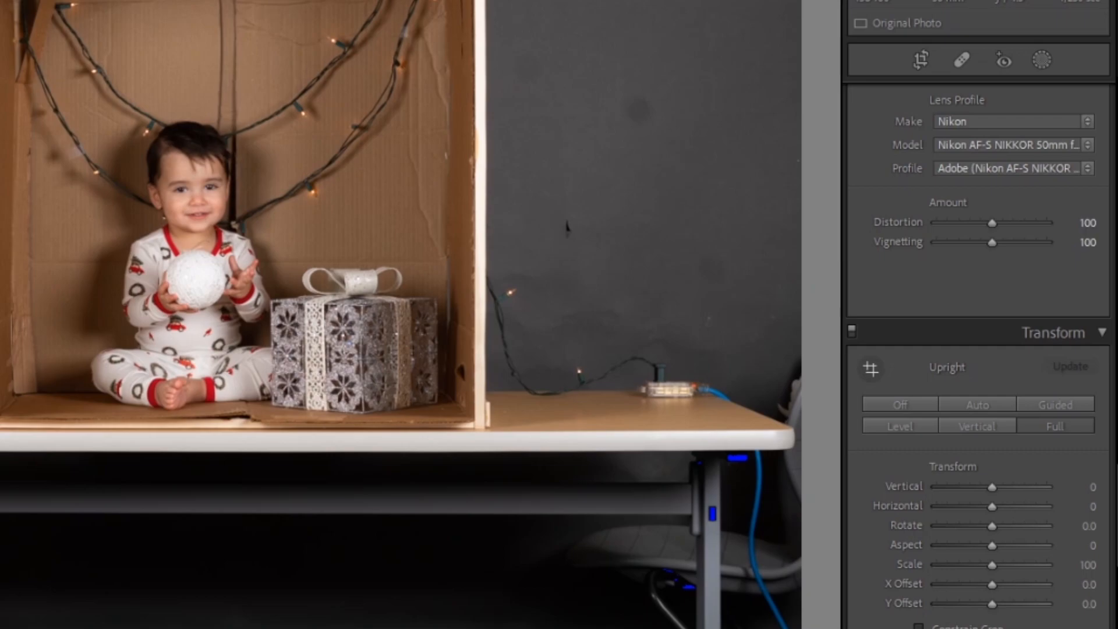
Synchronize the develop settings, excluding crop, across all selected photos and return to the Library module.
key("ctrl+shift+s")
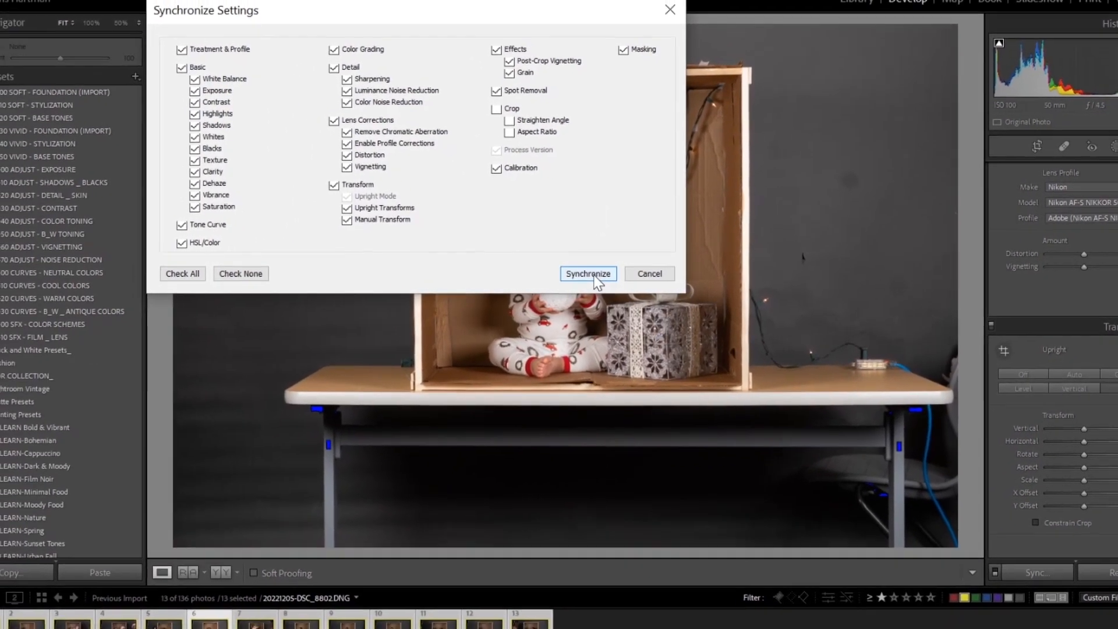
left_click(589, 274)
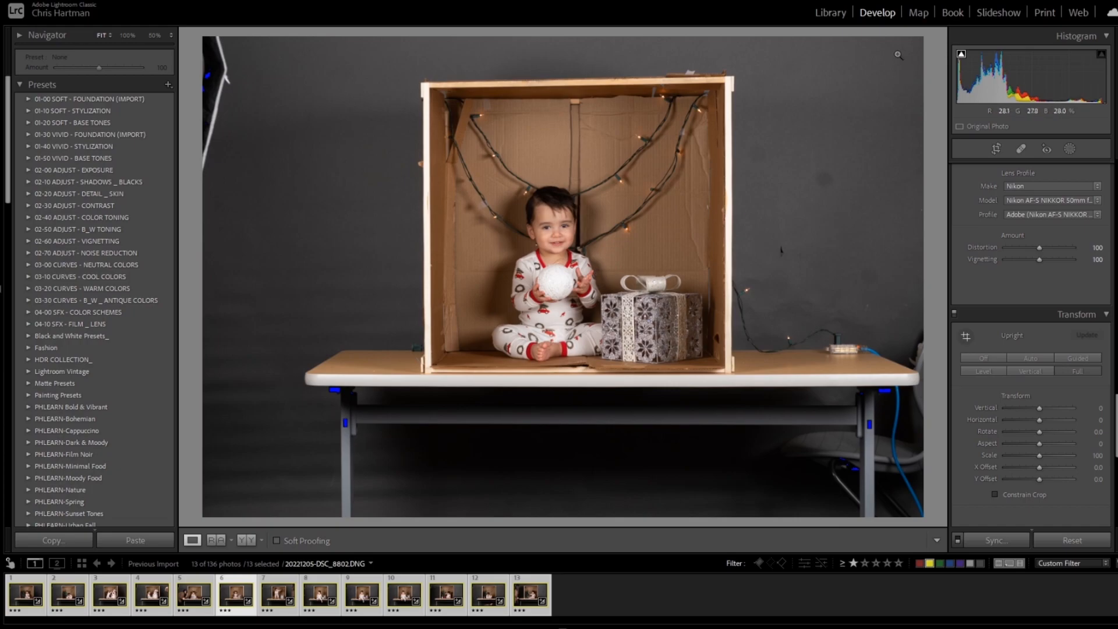
left_click(826, 12)
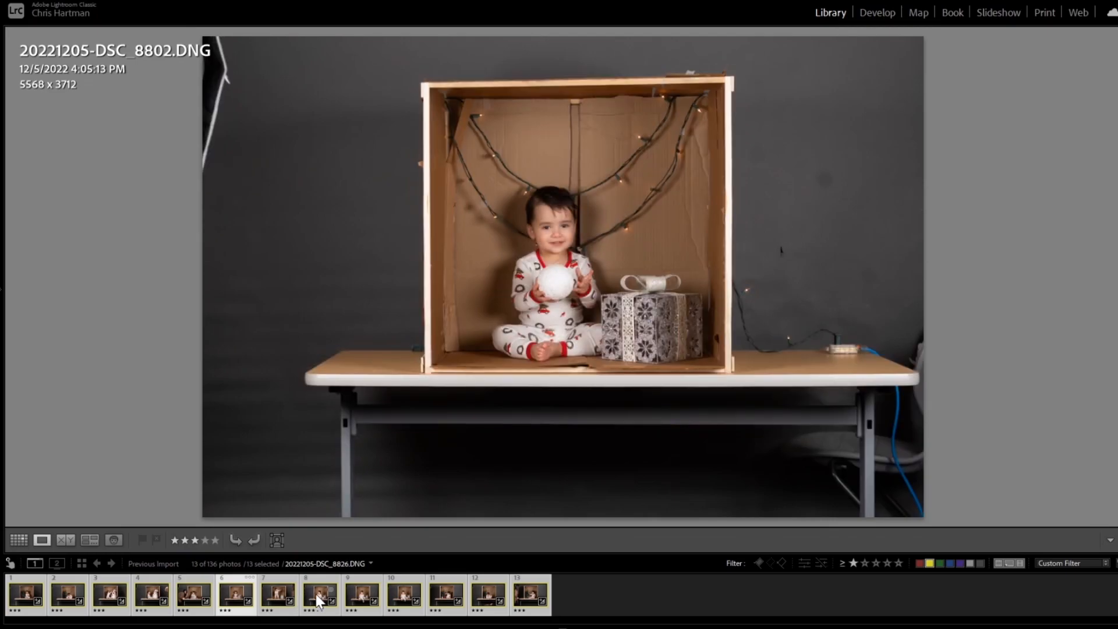
Deselect all photos and display the yellow-labelled set in grid view.
right_click(315, 594)
left_click(628, 582)
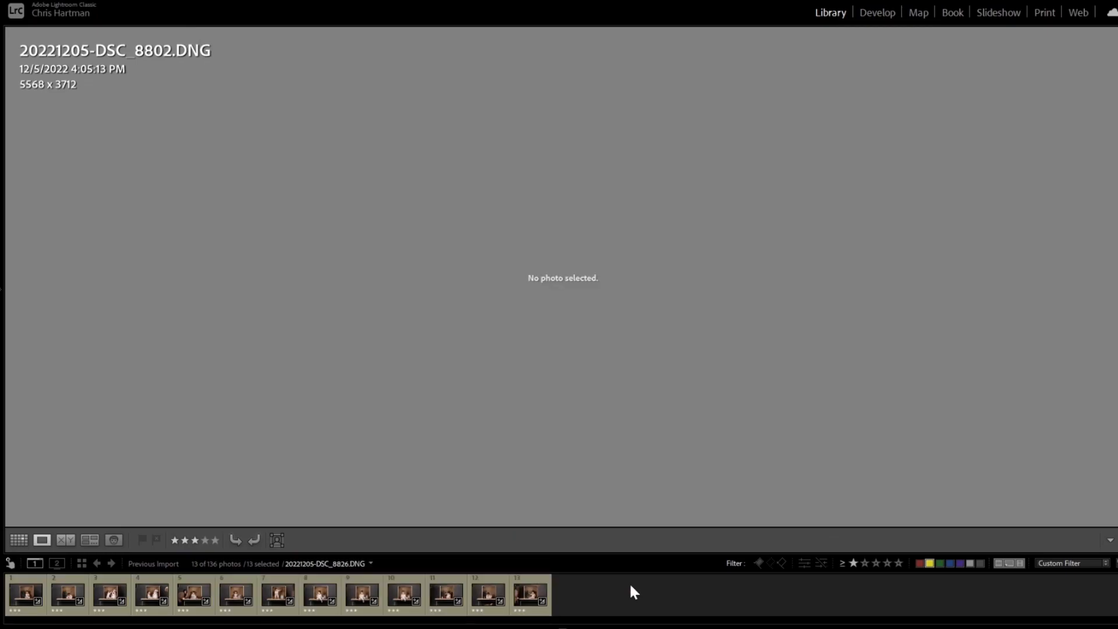
left_click(19, 540)
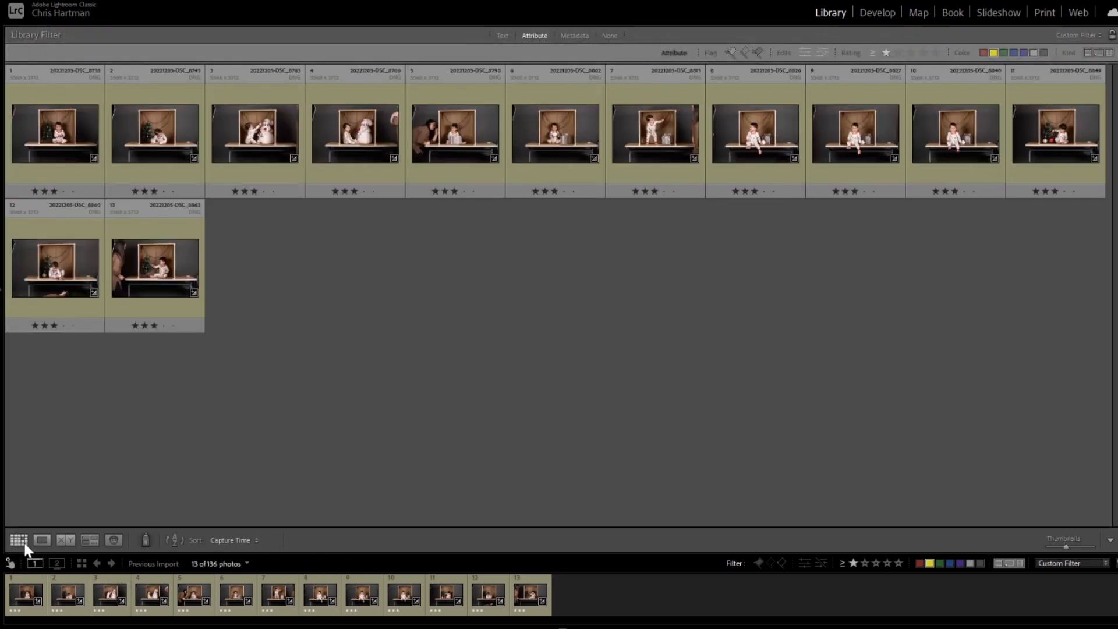
right_click(154, 596)
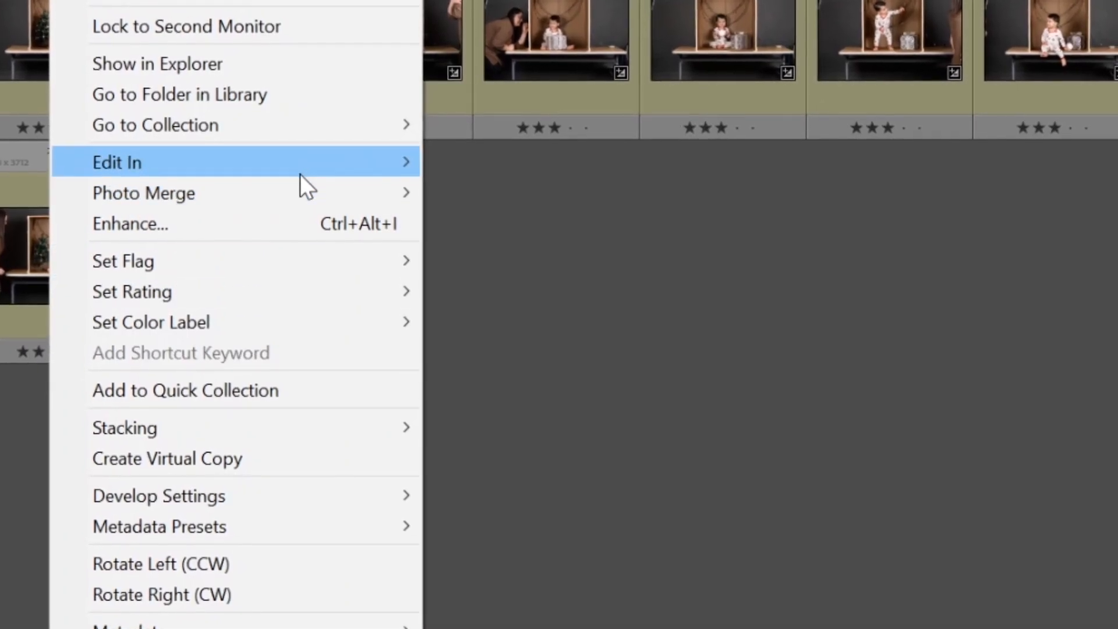
mouse_move(304, 216)
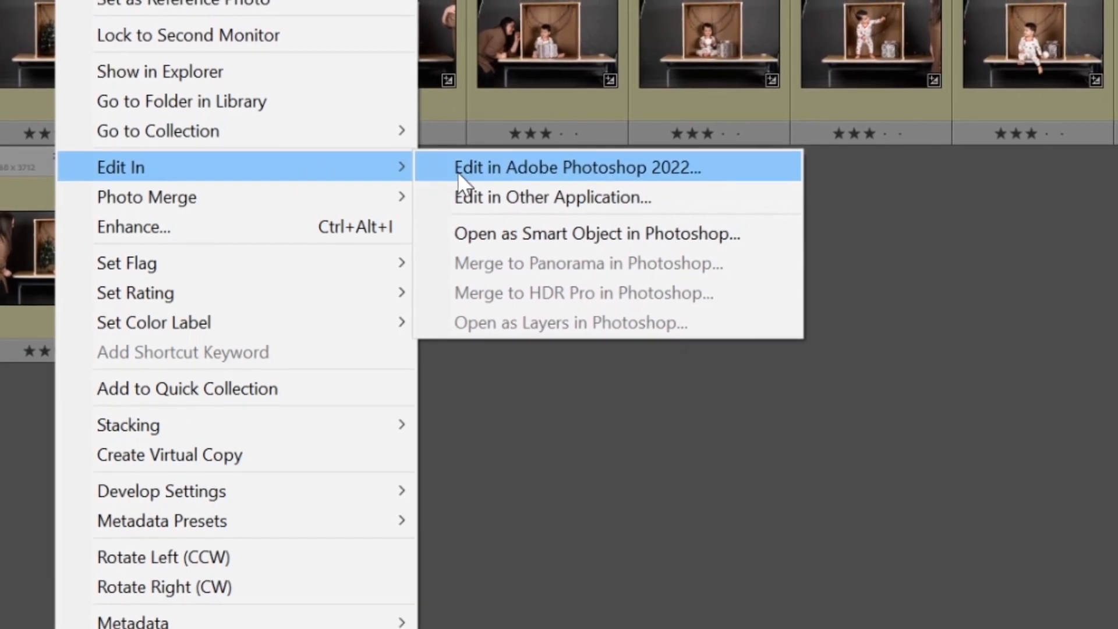
key("Escape")
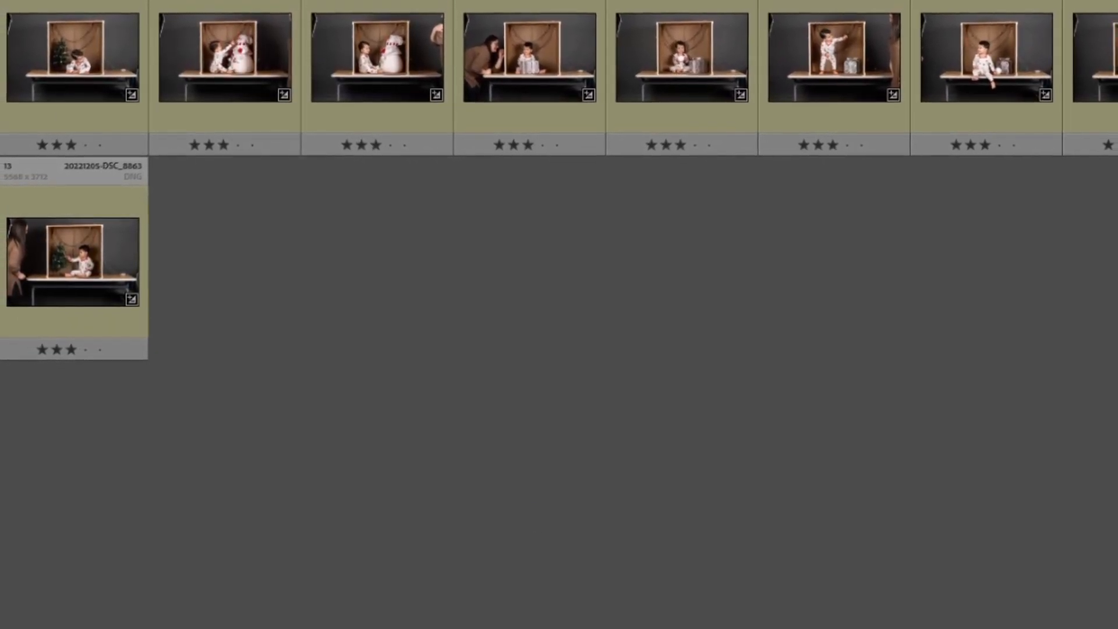
Select all the yellow-labelled photos and open them together as layers in a single Photoshop document.
key("ctrl+a")
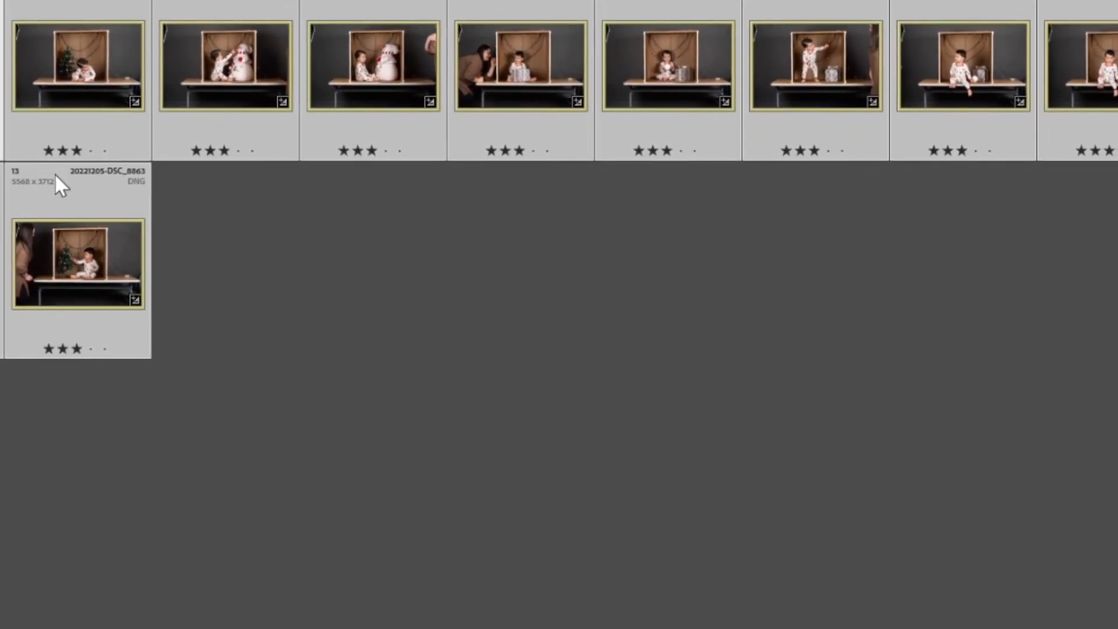
right_click(71, 50)
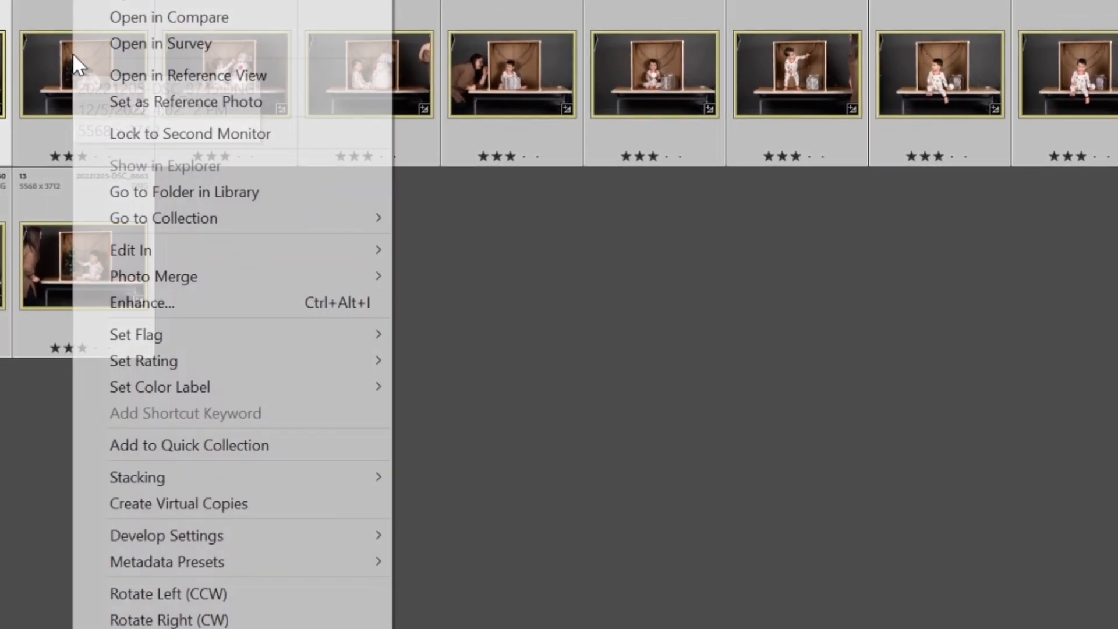
mouse_move(248, 249)
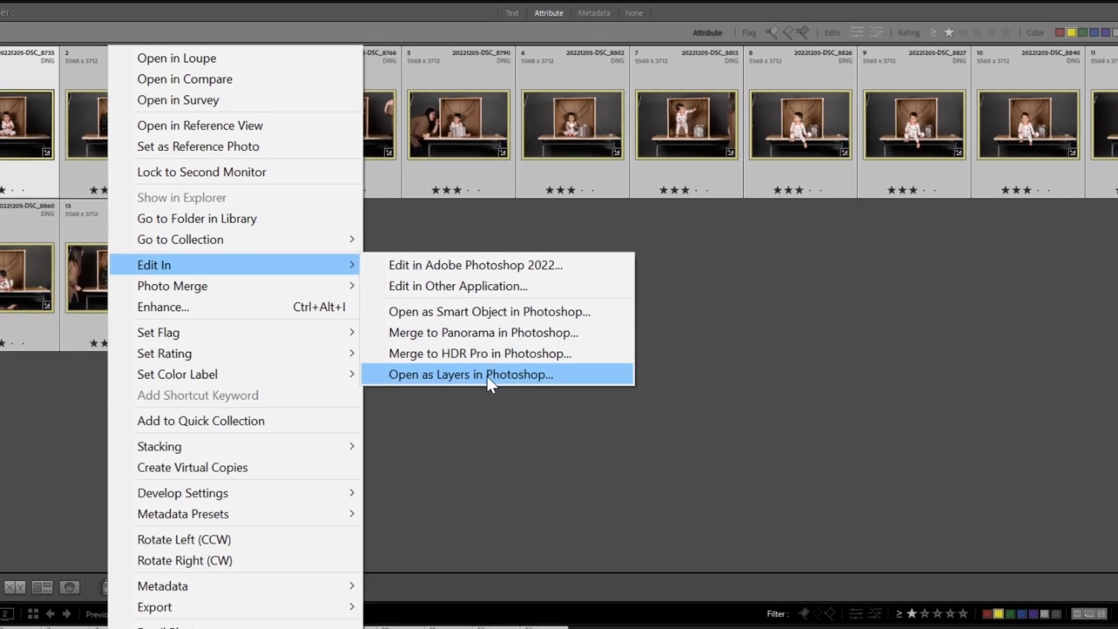
left_click(481, 374)
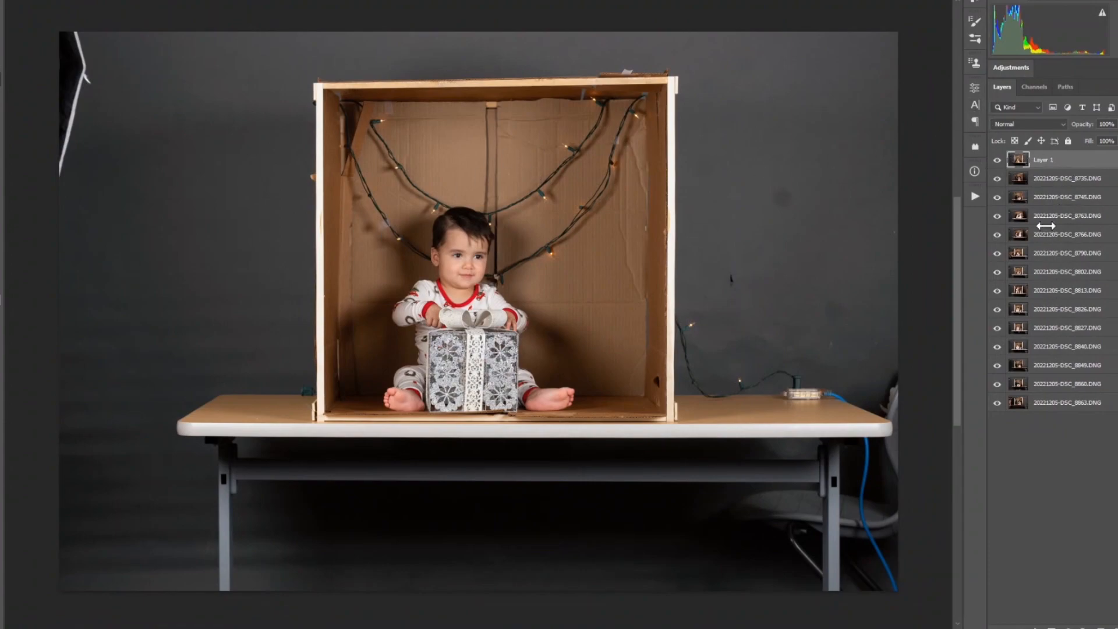
Hide the top layers one after another to compare the box position between shots, and show them all again.
left_click(997, 160)
left_click(997, 196)
left_click(997, 216)
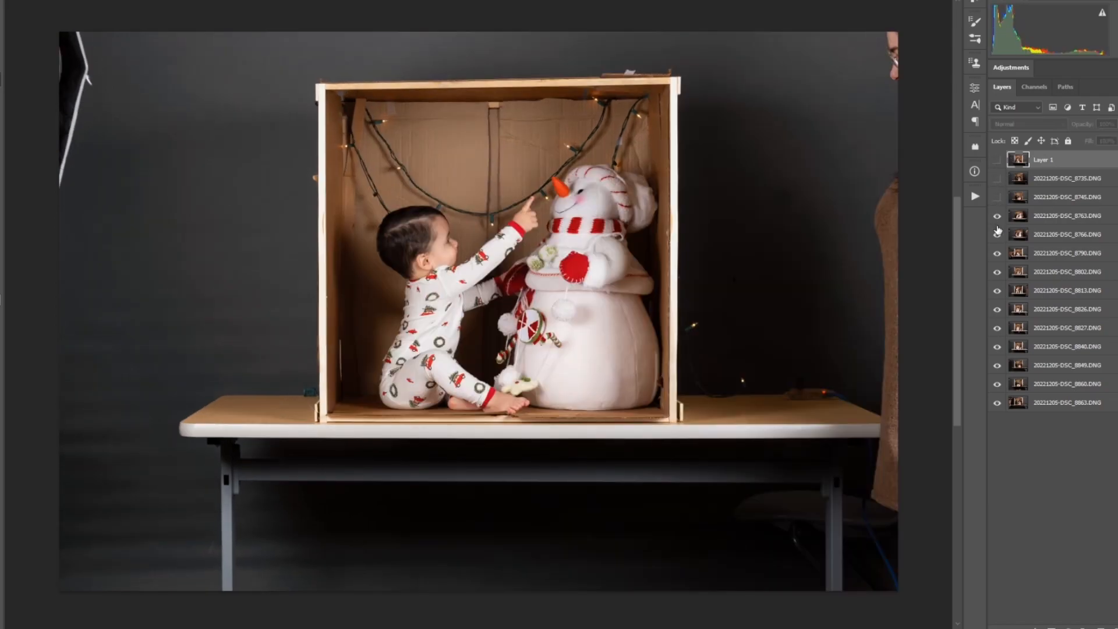
left_click(997, 216)
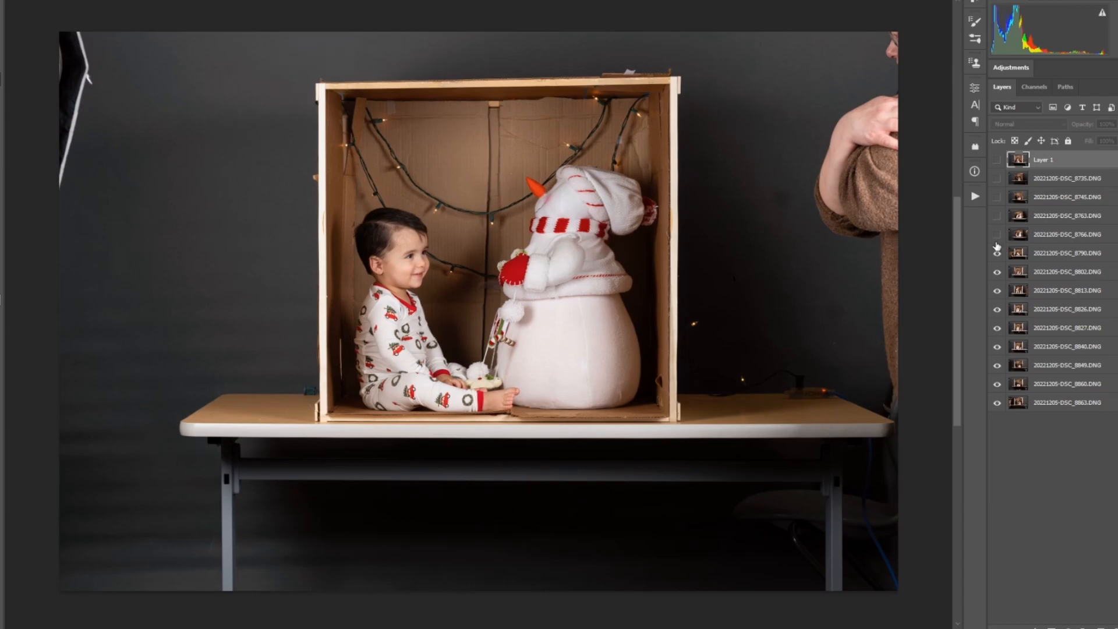
left_click(996, 254)
left_click(1000, 254)
left_click(999, 252)
left_click(998, 234)
left_click(998, 216)
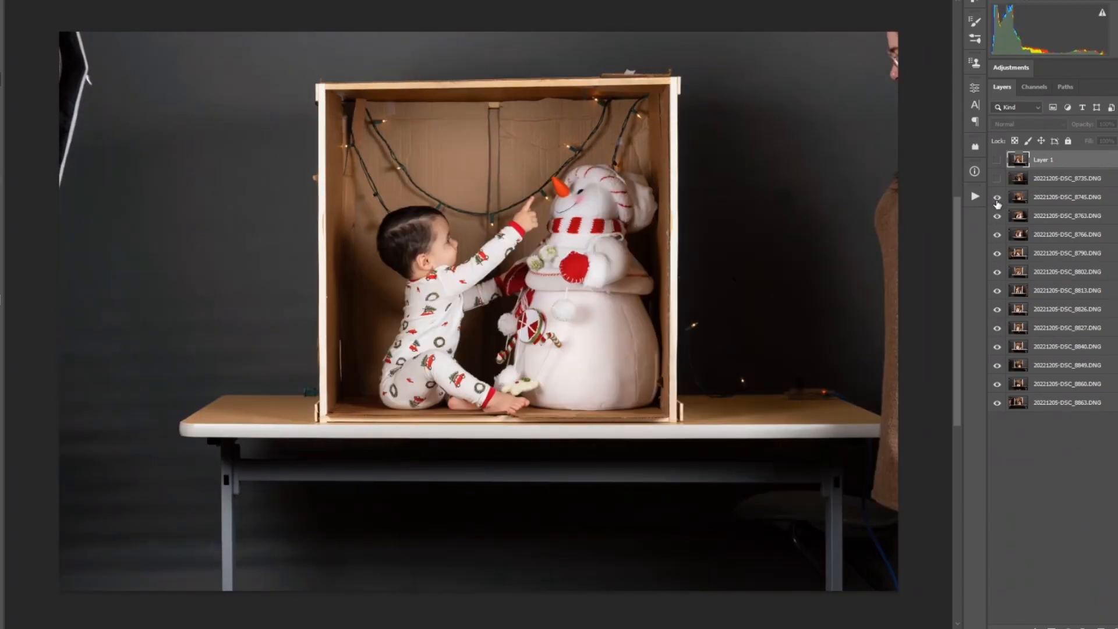
left_click(997, 179)
left_click(997, 159)
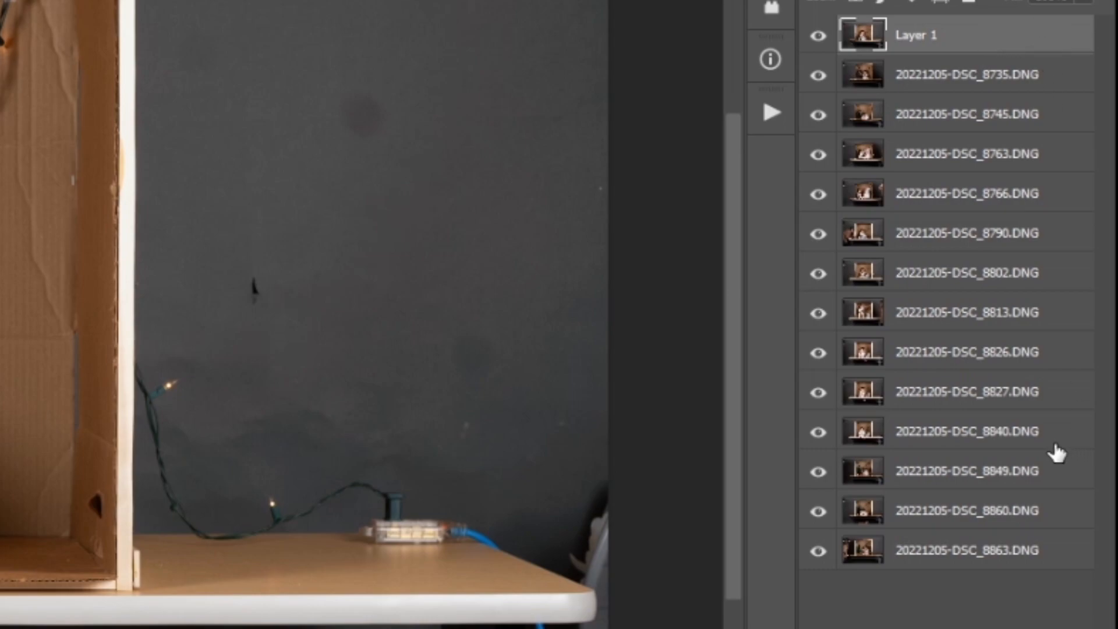
Select every layer from Layer 1 to DSC_8863 and auto-align them using the Auto projection.
left_click(1018, 551, "shift")
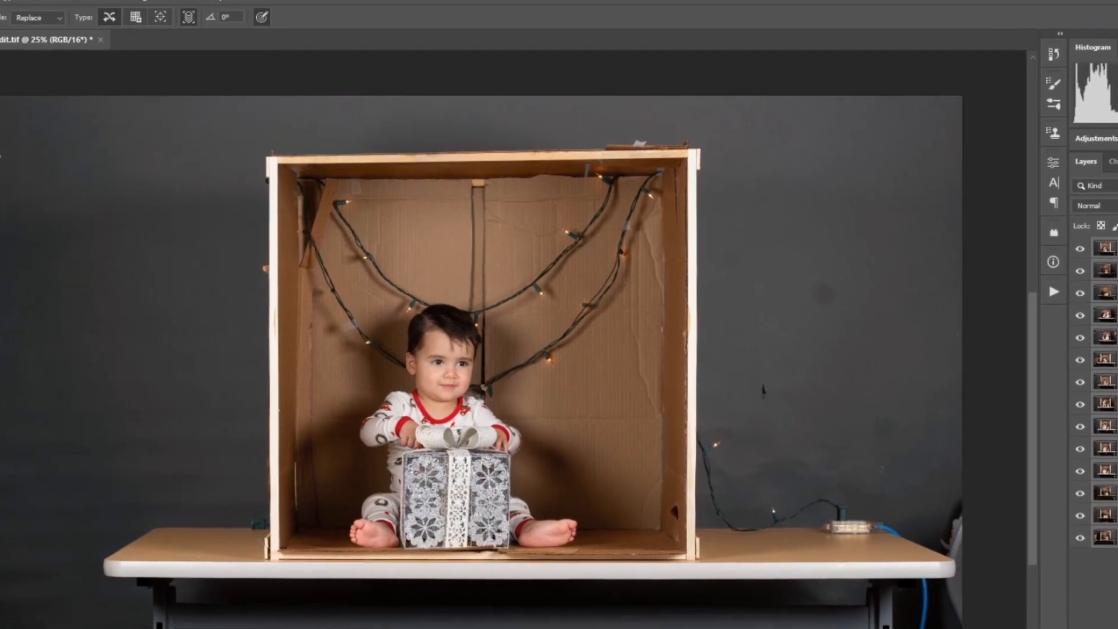
left_click(49, 25)
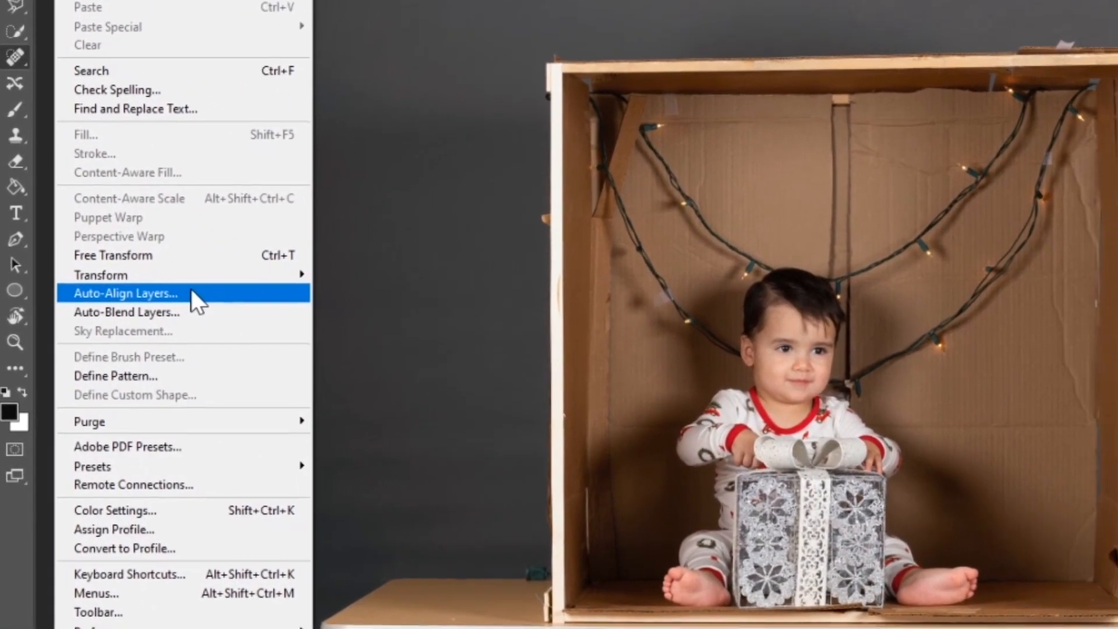
left_click(198, 285)
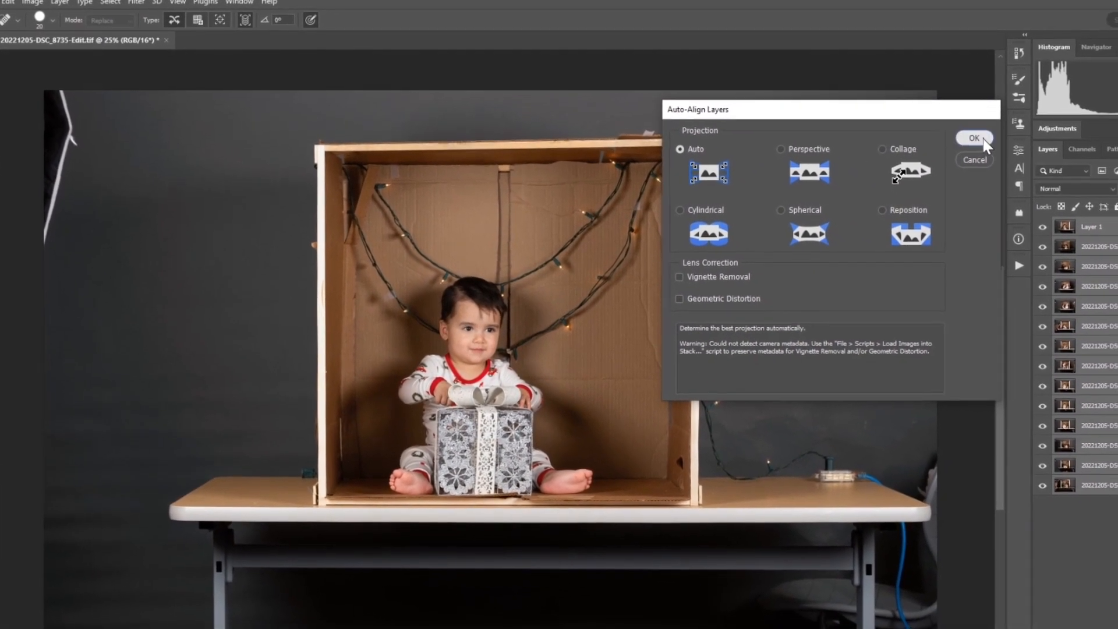
left_click(990, 143)
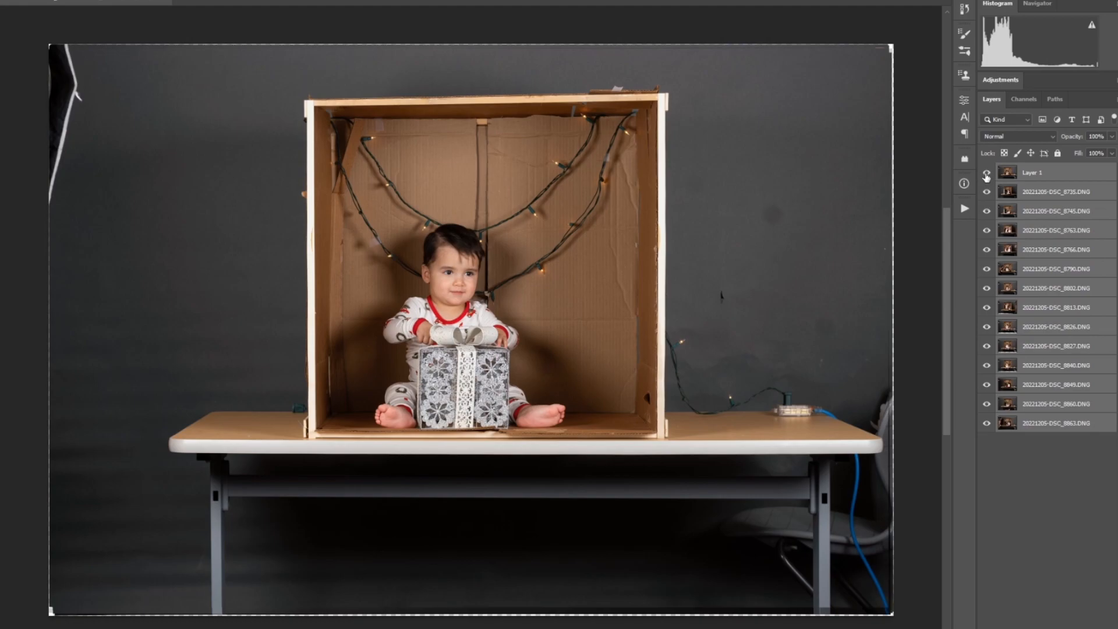
Check the alignment by hiding Layer 1 through DSC_8763 in turn, and restore their visibility.
left_click(987, 172)
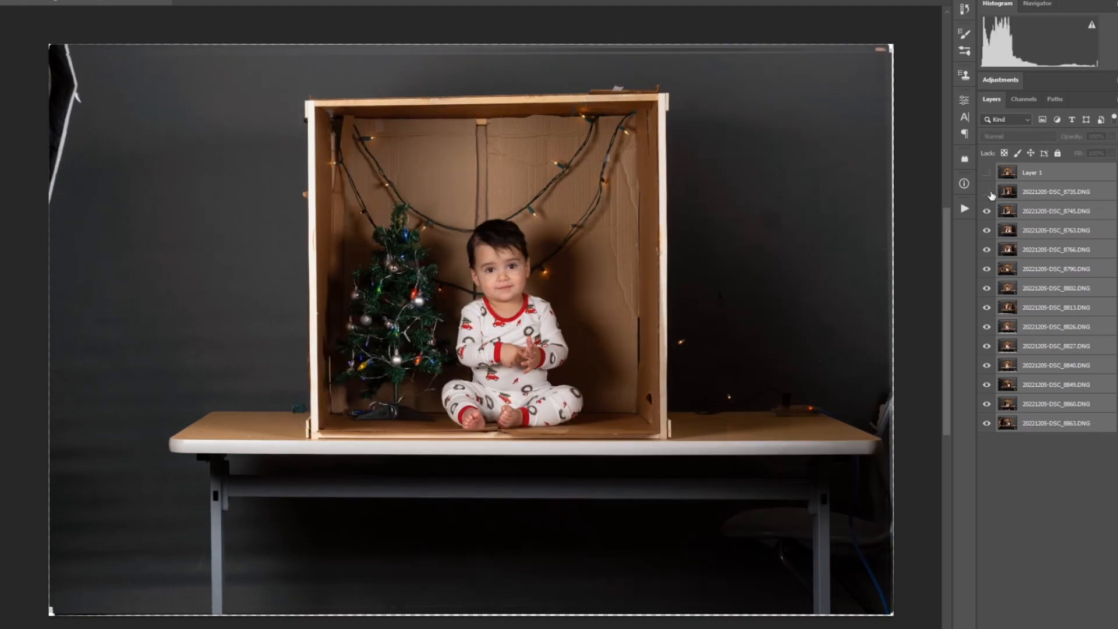
left_click(988, 192)
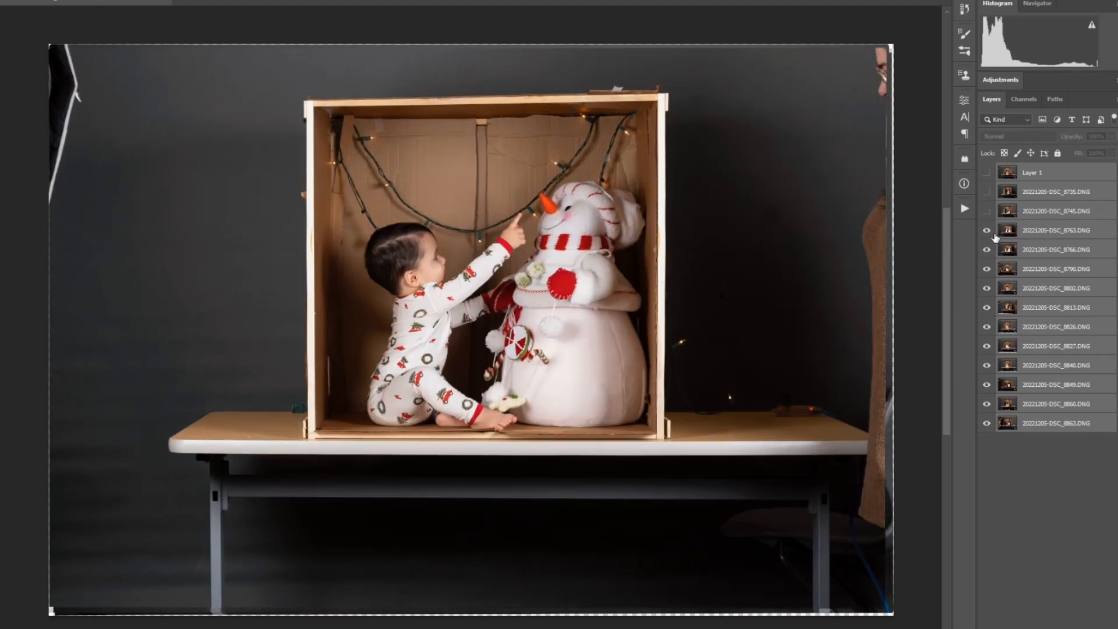
left_click(987, 232)
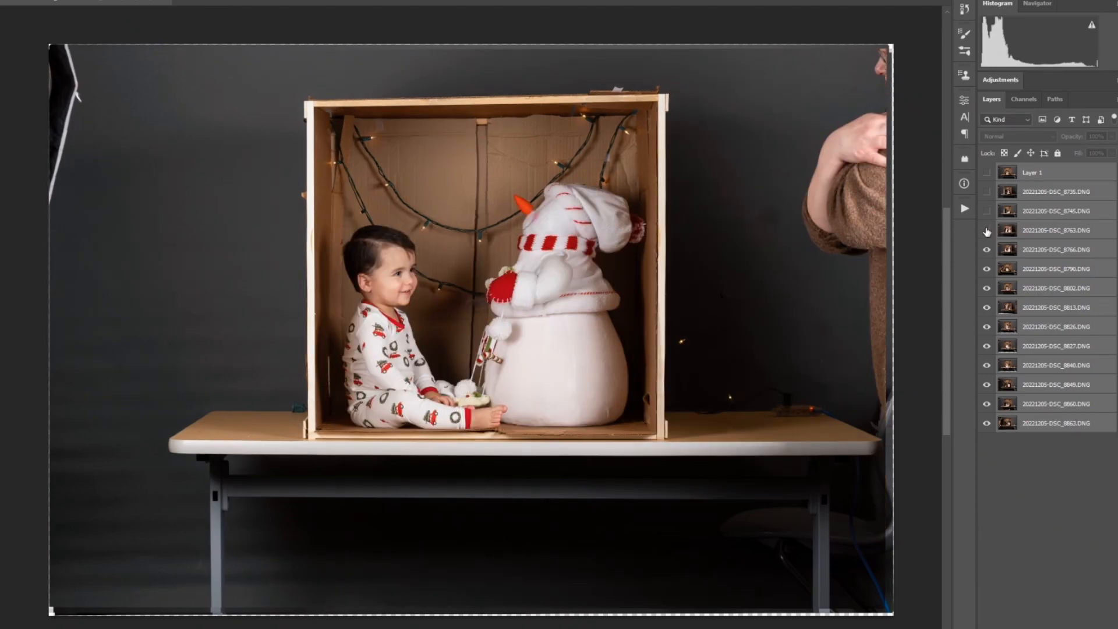
left_click_drag(985, 220, 988, 174)
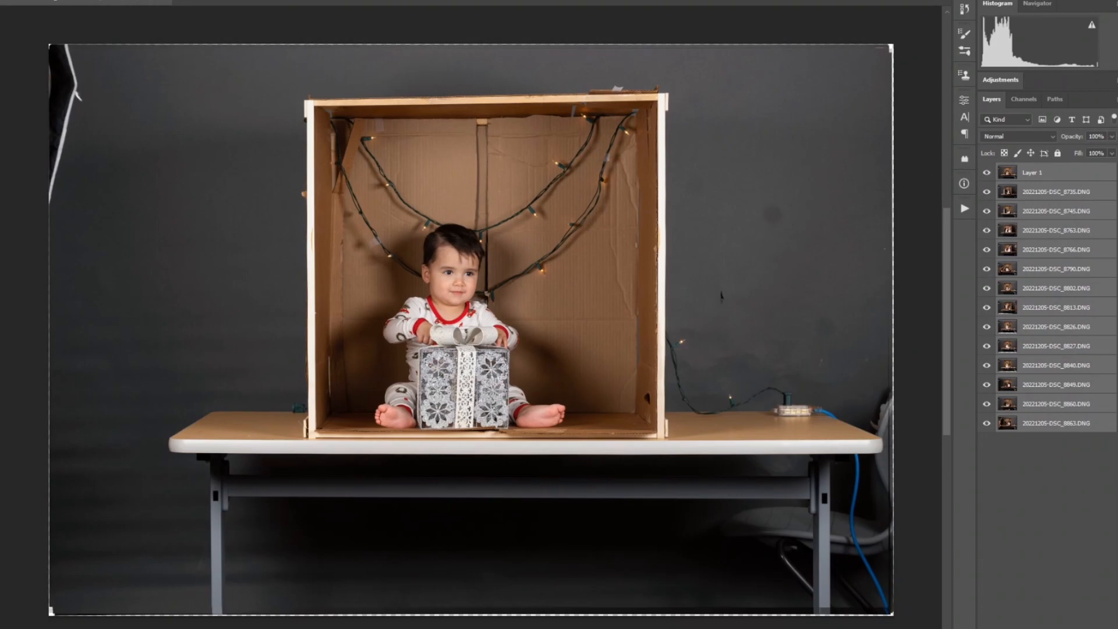
On Layer 1, outline the inside edge of the cardboard box with a Polygonal Lasso selection.
left_click(1081, 172)
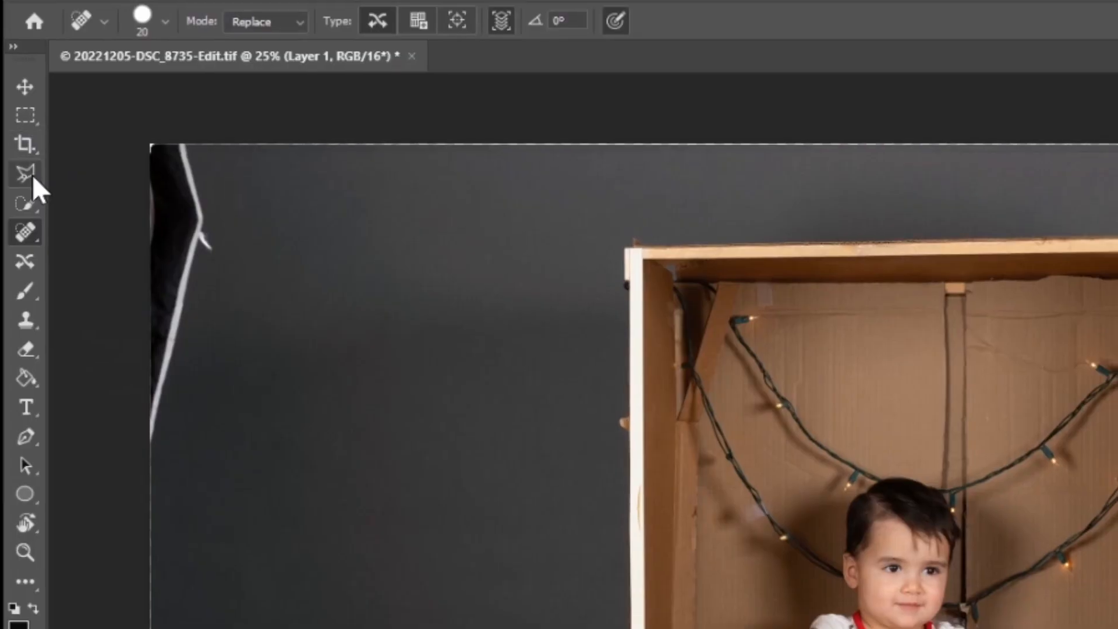
left_click(23, 172)
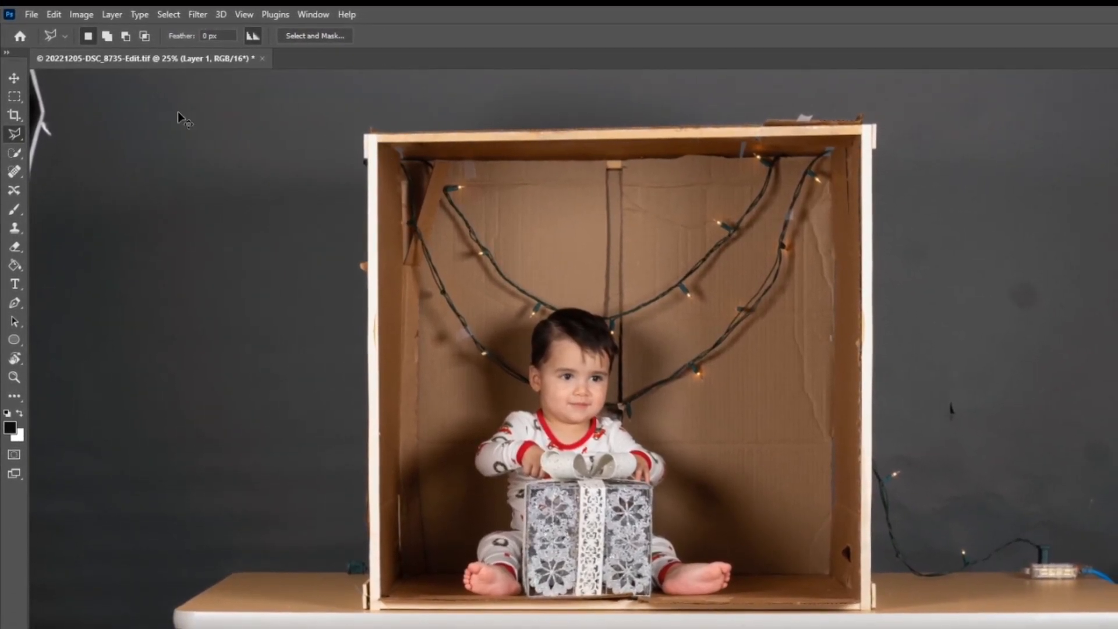
key("ctrl+plus")
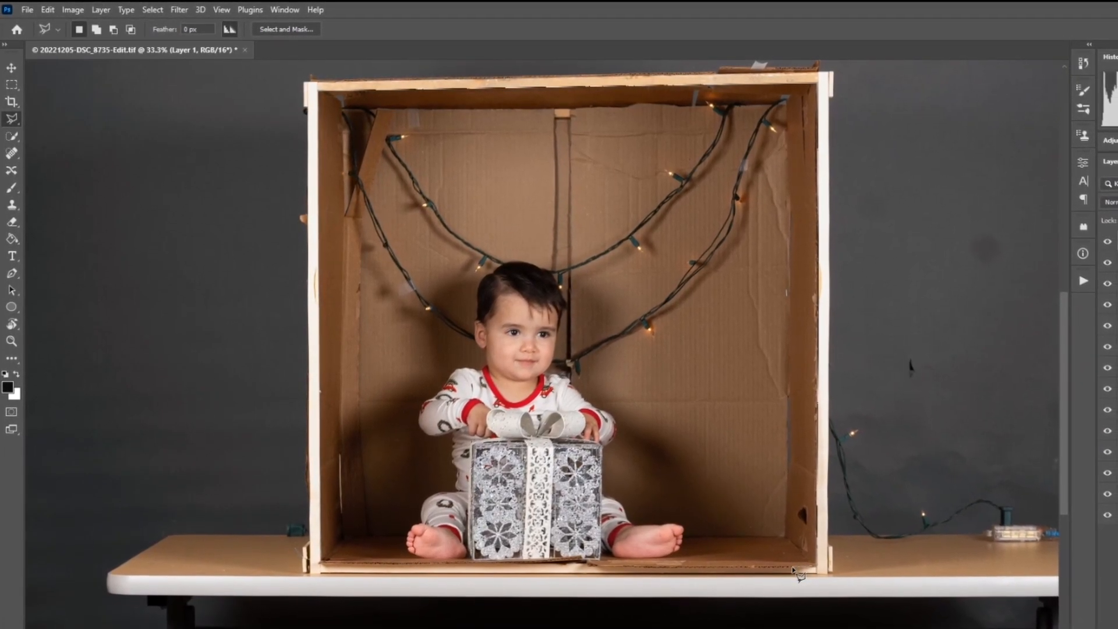
left_click(820, 554, "ctrl")
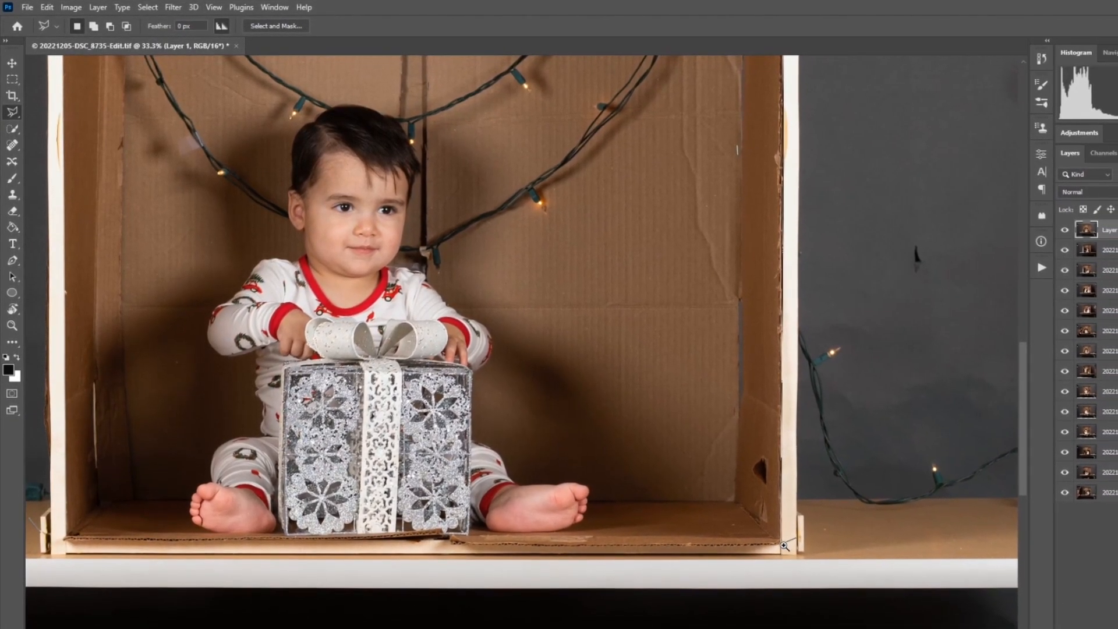
left_click(783, 548, "ctrl")
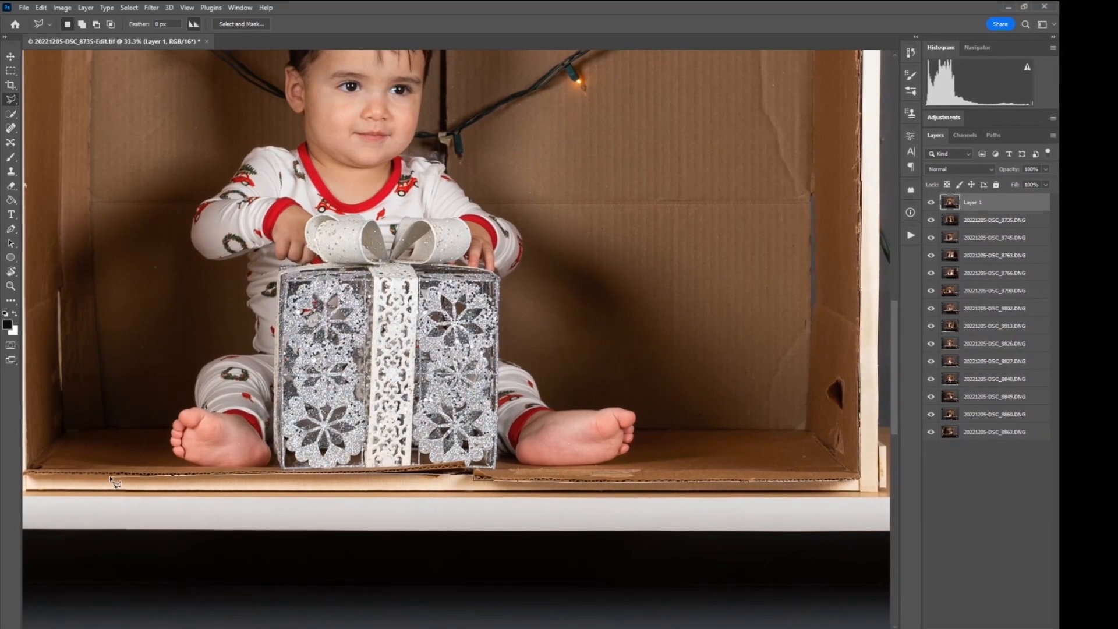
left_click(33, 454)
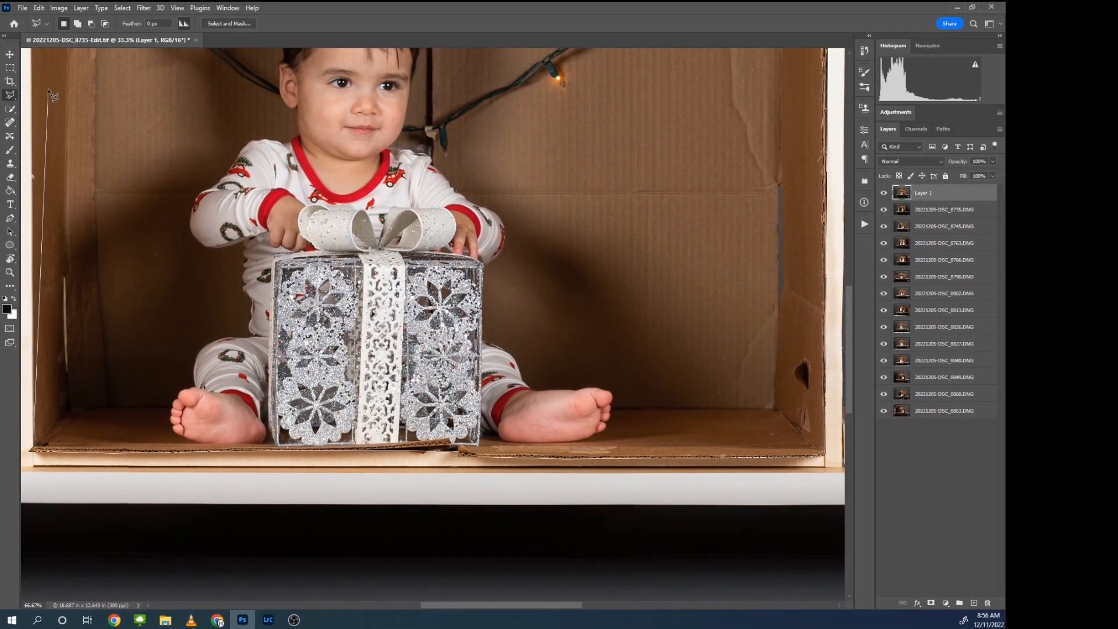
scroll(48, 92, "up", 10)
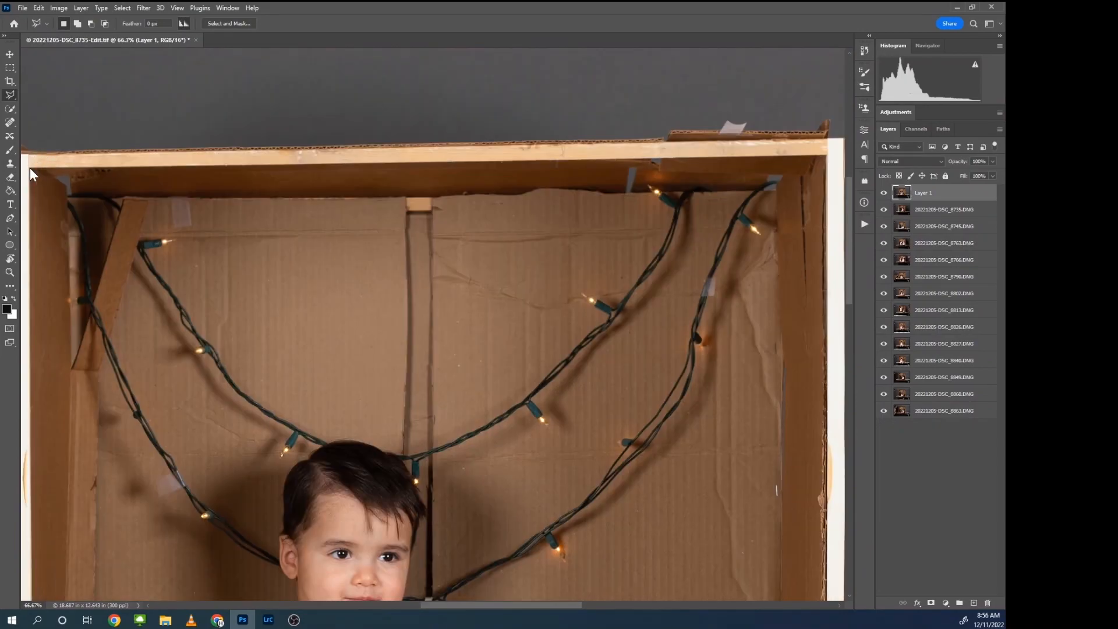
double_click(34, 170)
Inspect the selection around the box opening and convert it to a layer mask on Layer 1.
scroll(216, 226, "down", 3)
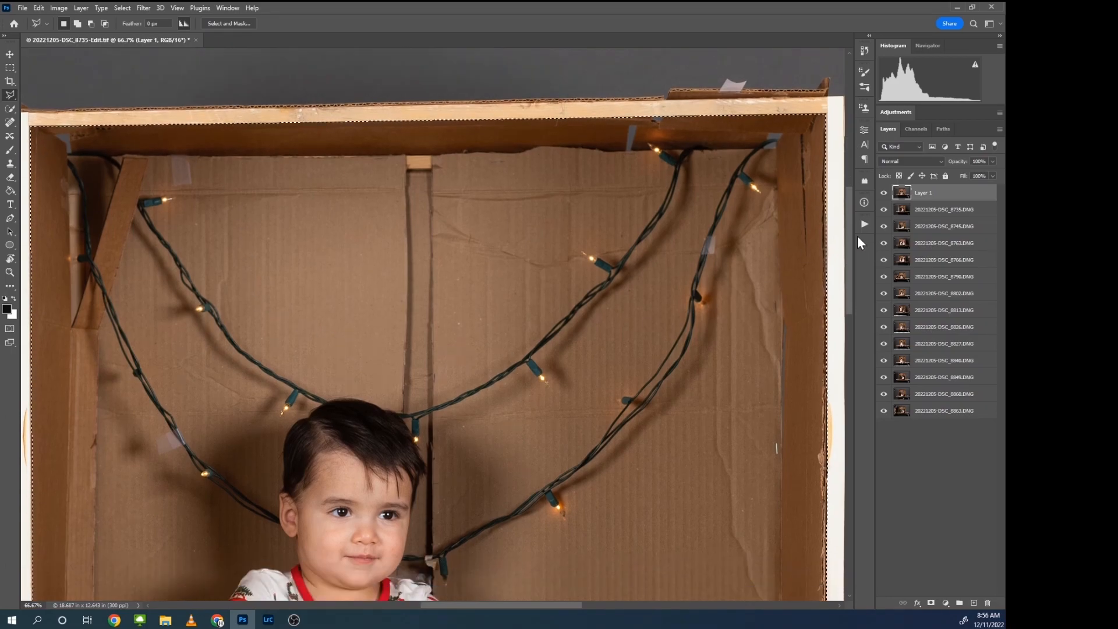
left_click_drag(850, 269, 847, 310)
left_click_drag(858, 408, 854, 333)
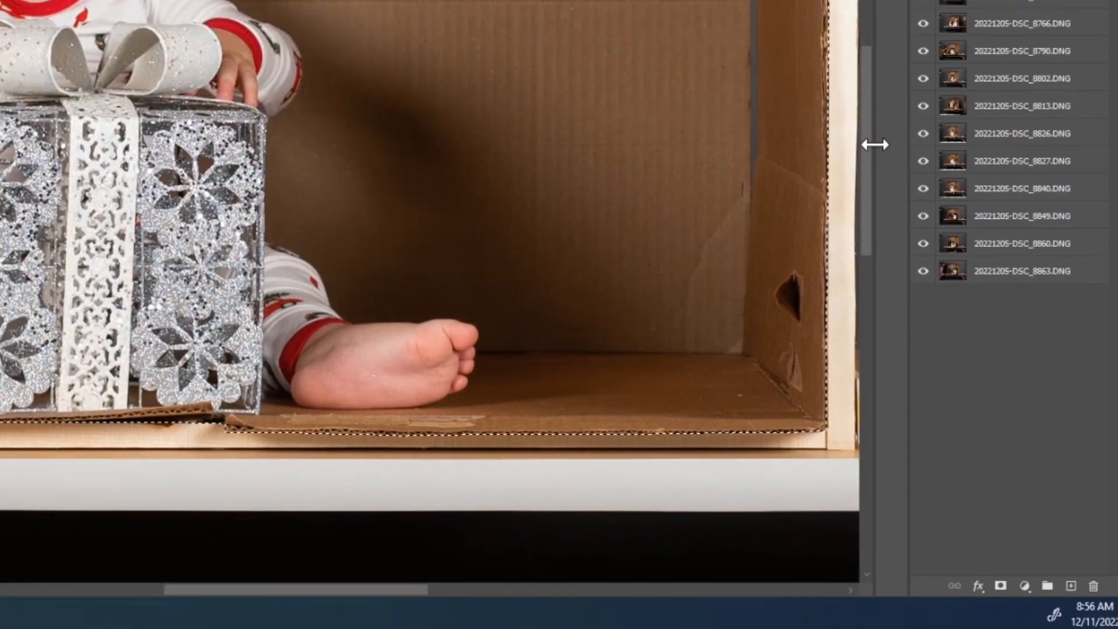
key("ctrl+minus")
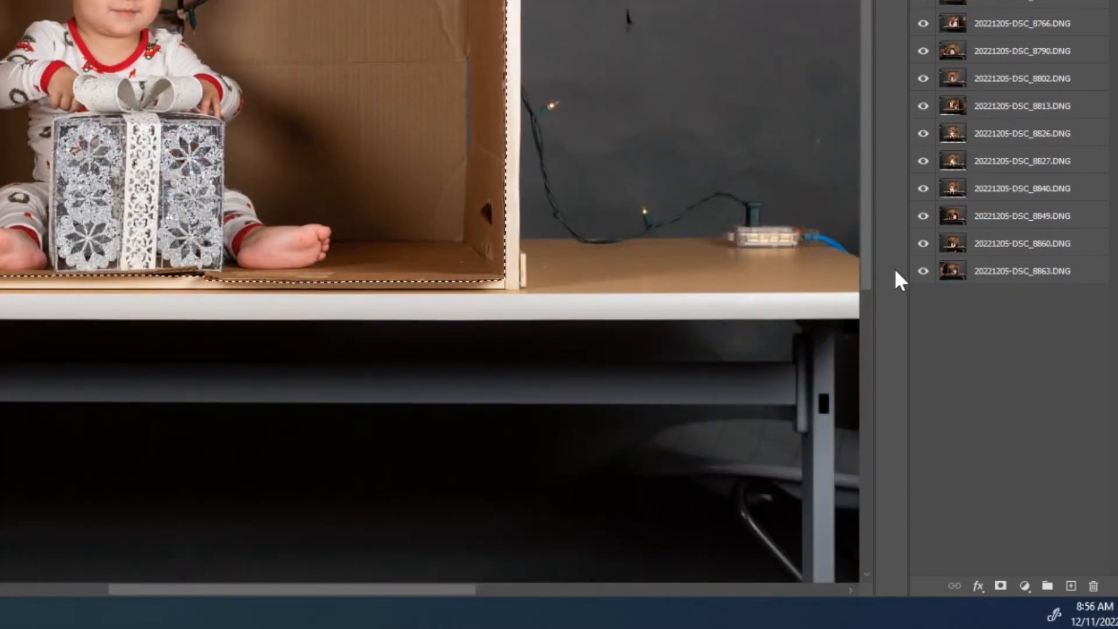
left_click(1001, 587)
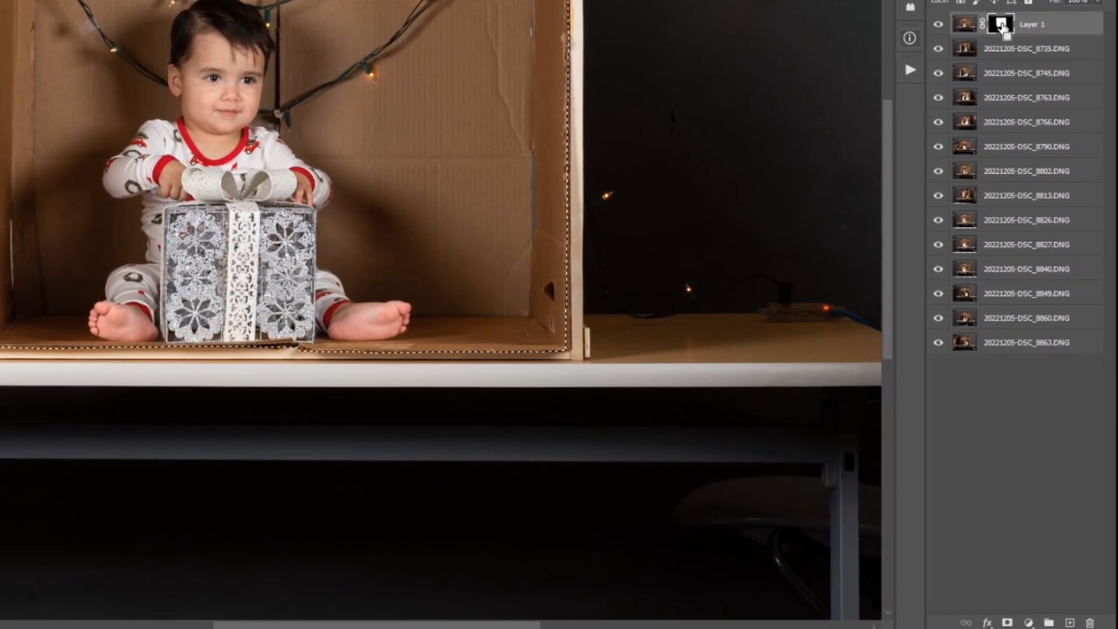
Load the box-opening selection from the existing mask and apply it as a layer mask to DSC_8735 and DSC_8745.
left_click(1001, 32, "ctrl")
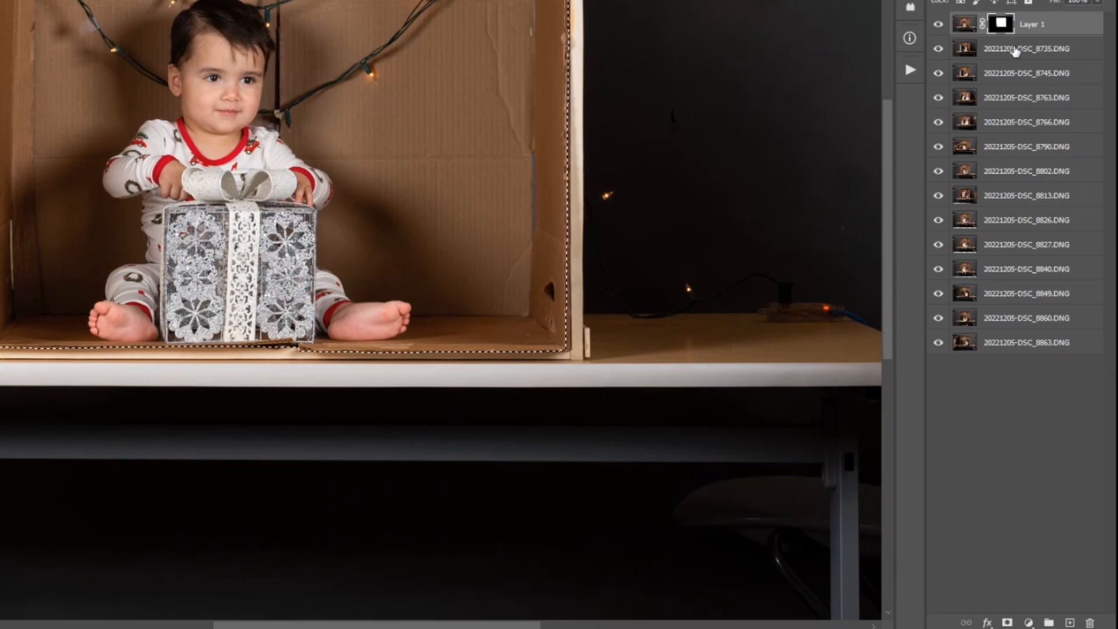
left_click(1015, 54)
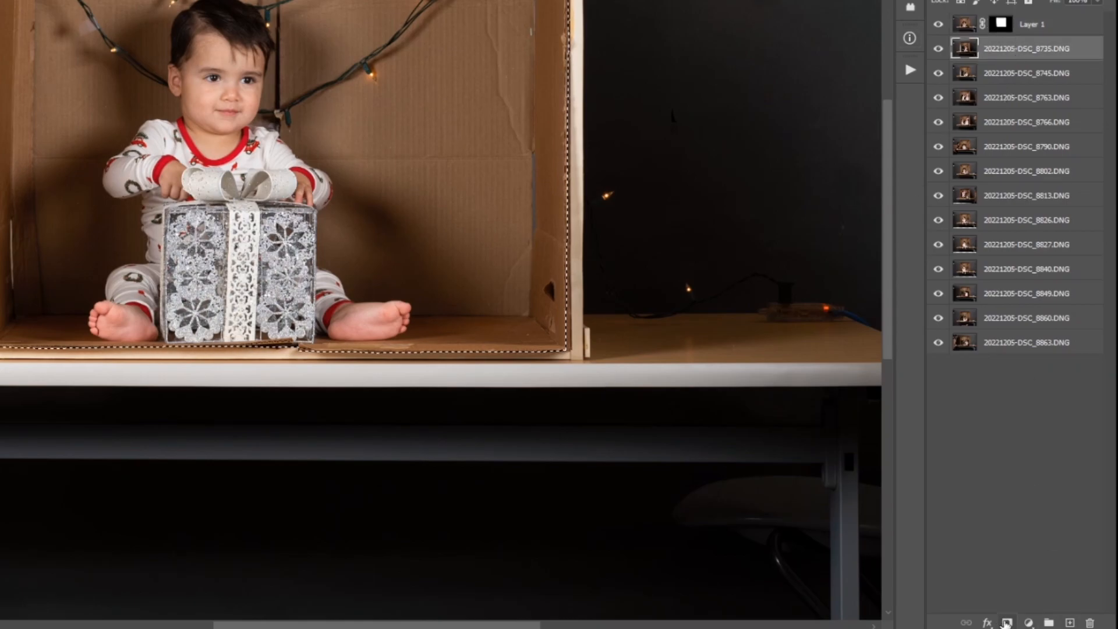
left_click(1007, 622)
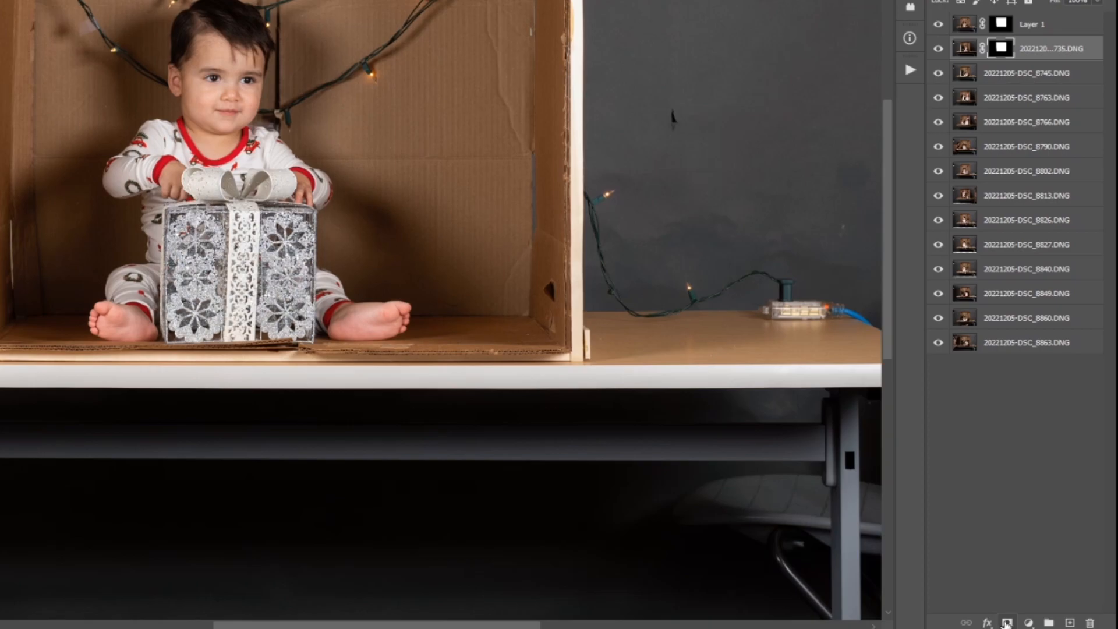
left_click_drag(1001, 46, 1001, 52)
left_click(1002, 52, "ctrl")
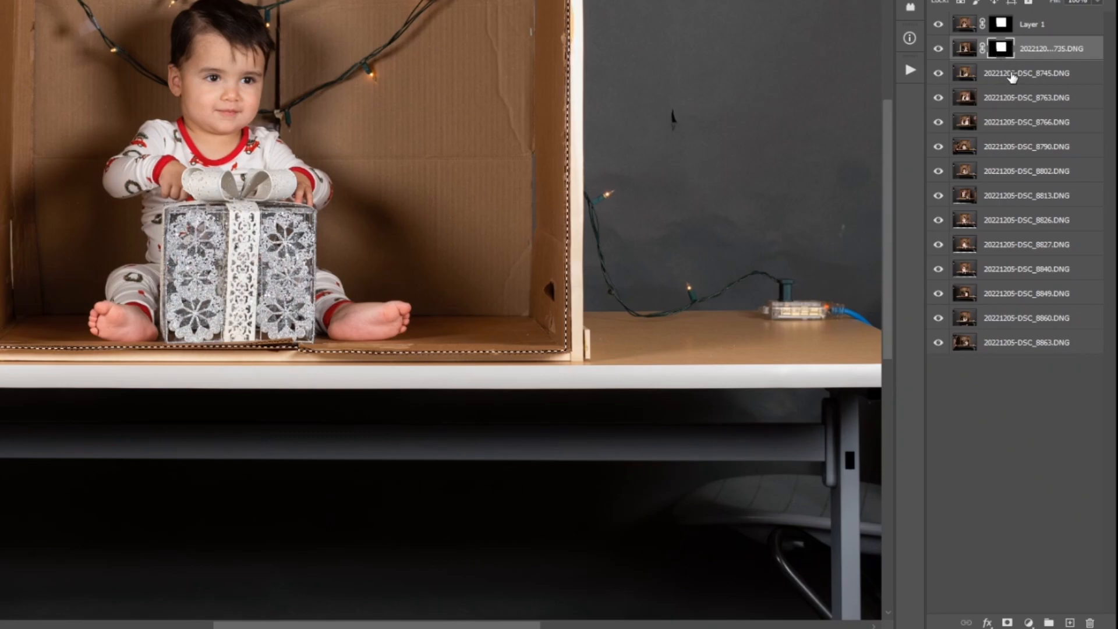
left_click(1013, 76)
left_click(1007, 622)
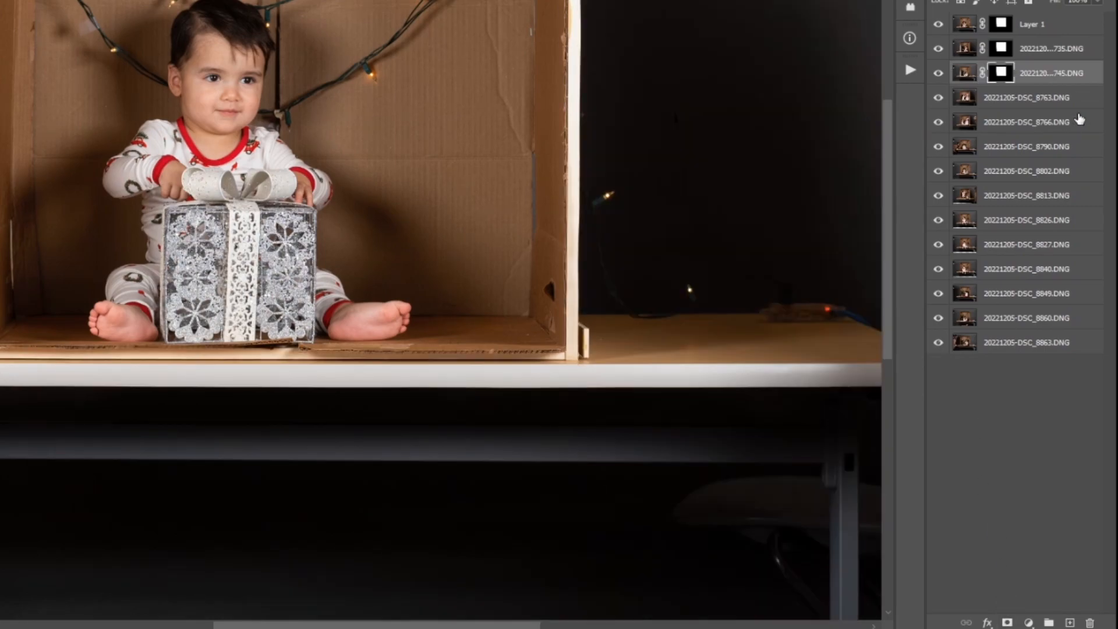
Load the box-opening selection from the existing mask and apply it as a layer mask to DSC_8763 and DSC_8766.
left_click(1002, 75, "ctrl")
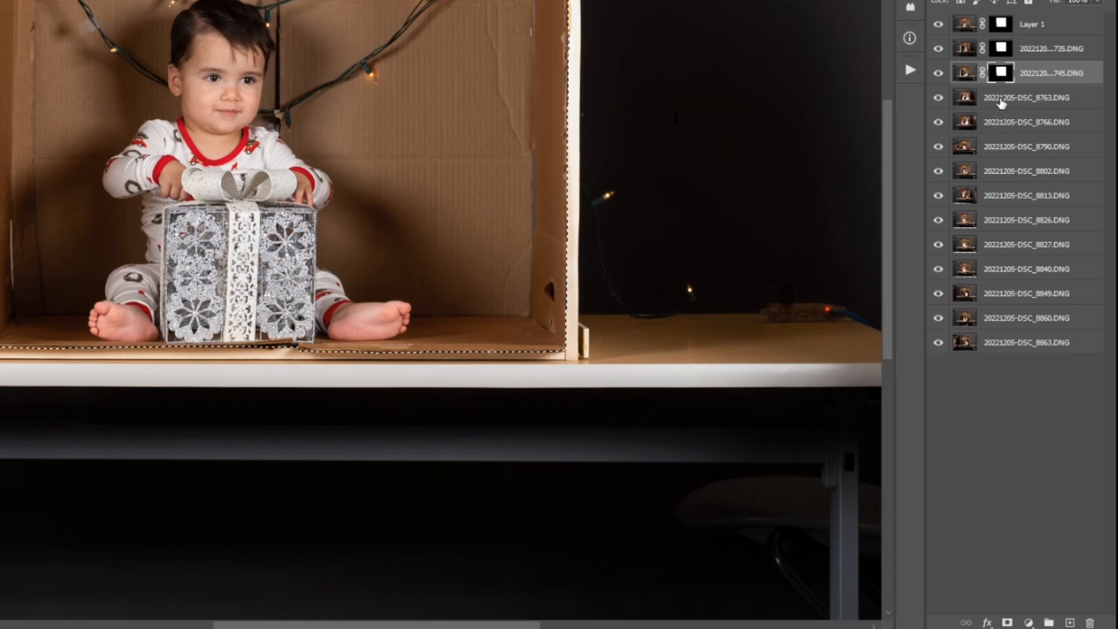
left_click(1001, 102)
left_click(1008, 623)
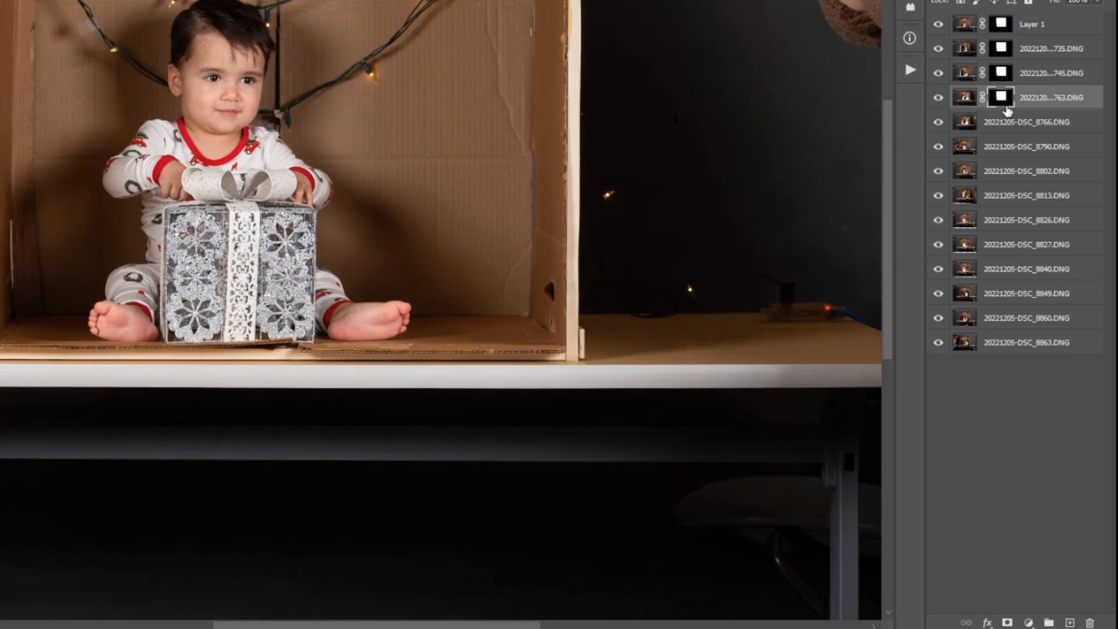
left_click(1001, 100, "ctrl")
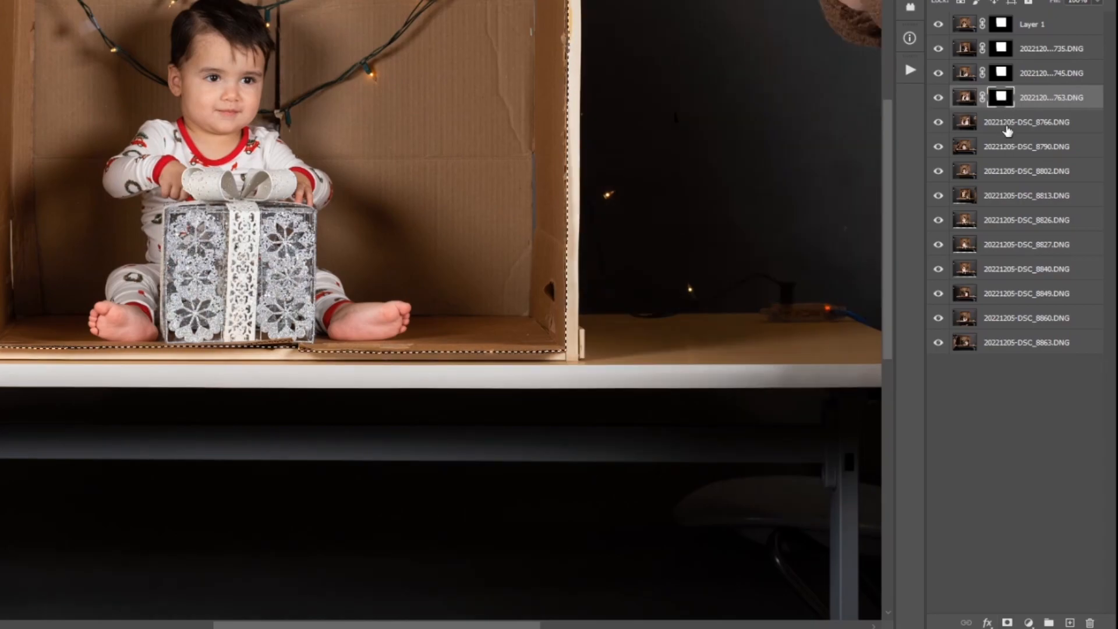
left_click(1009, 125)
left_click(1008, 622)
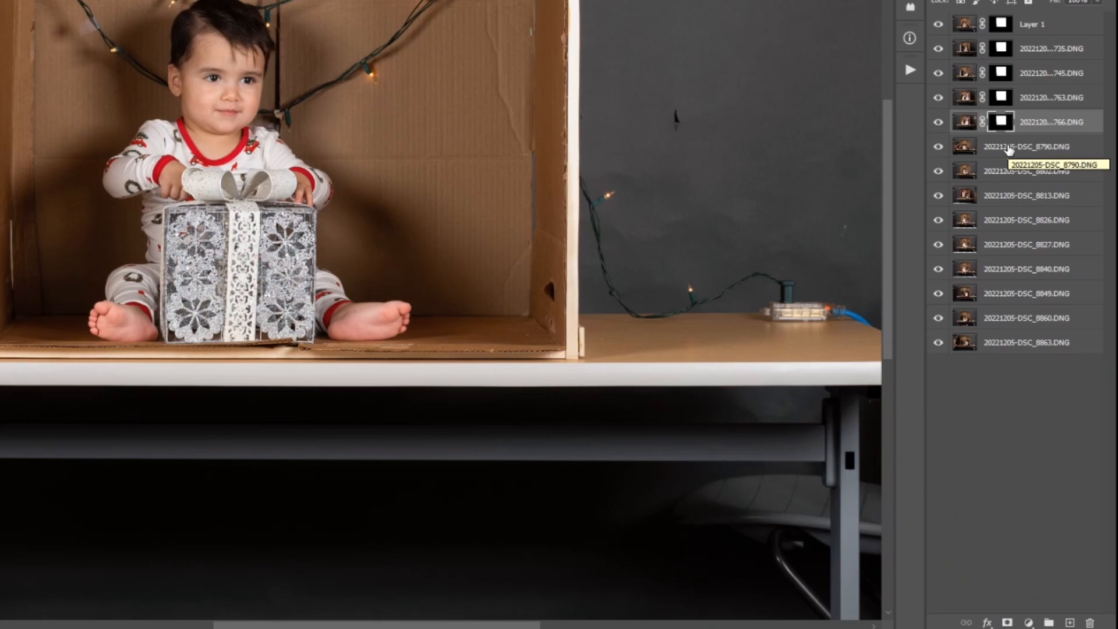
Apply the same box-opening mask to DSC_8790 and every remaining layer down to DSC_8863.
left_click(1009, 149)
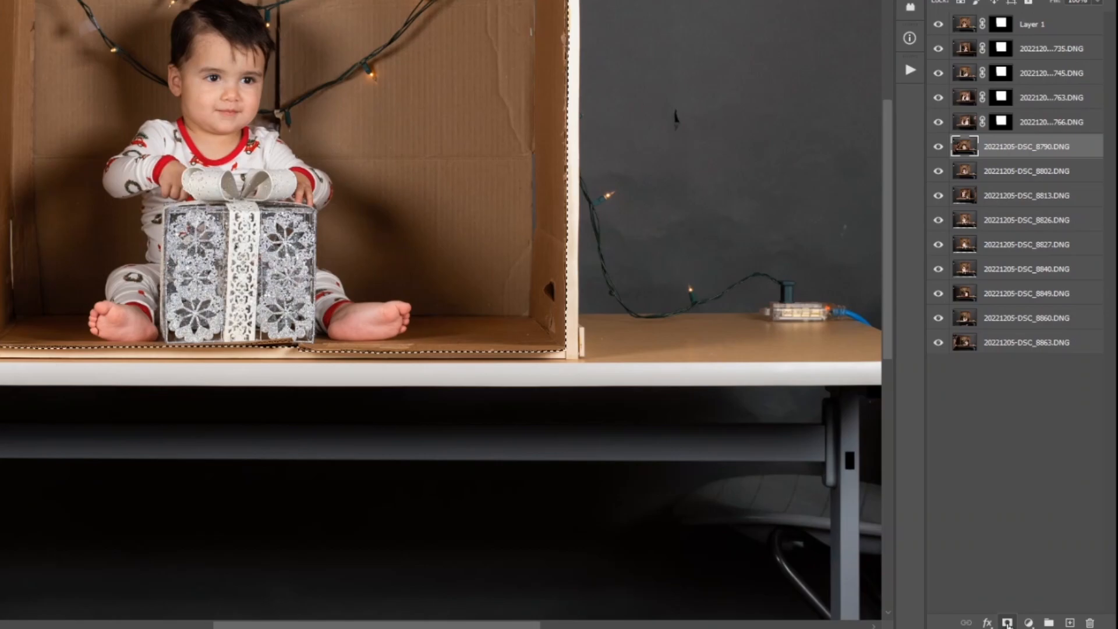
left_click(1007, 622)
left_click(1010, 172)
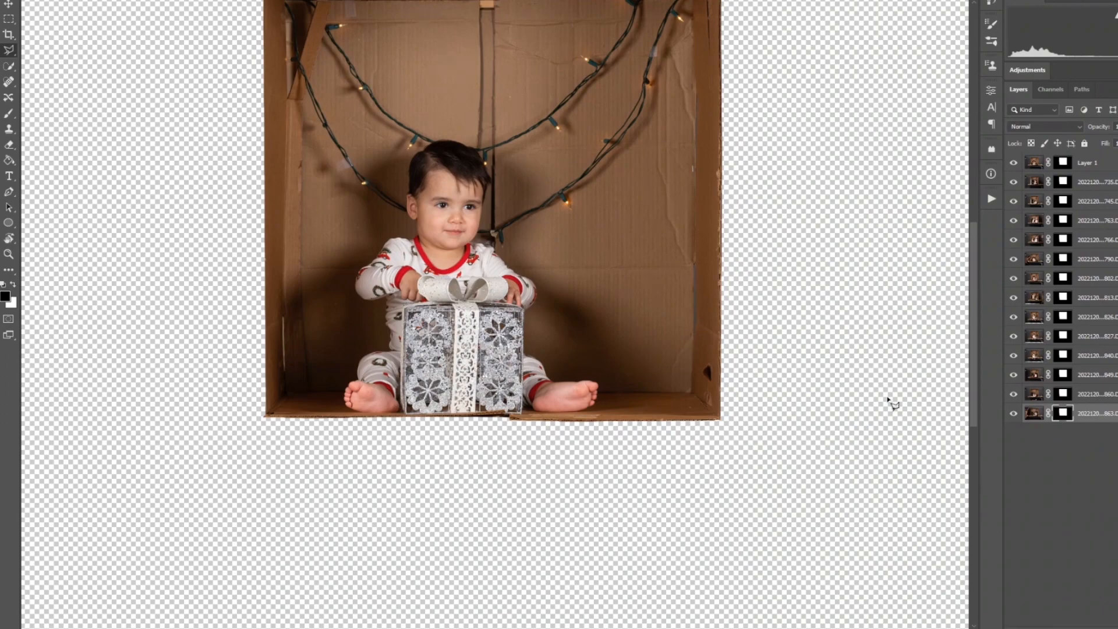
Scale all the masked layers together to about 57% and move them to the upper-left corner of the canvas.
scroll(541, 493, "up", 2)
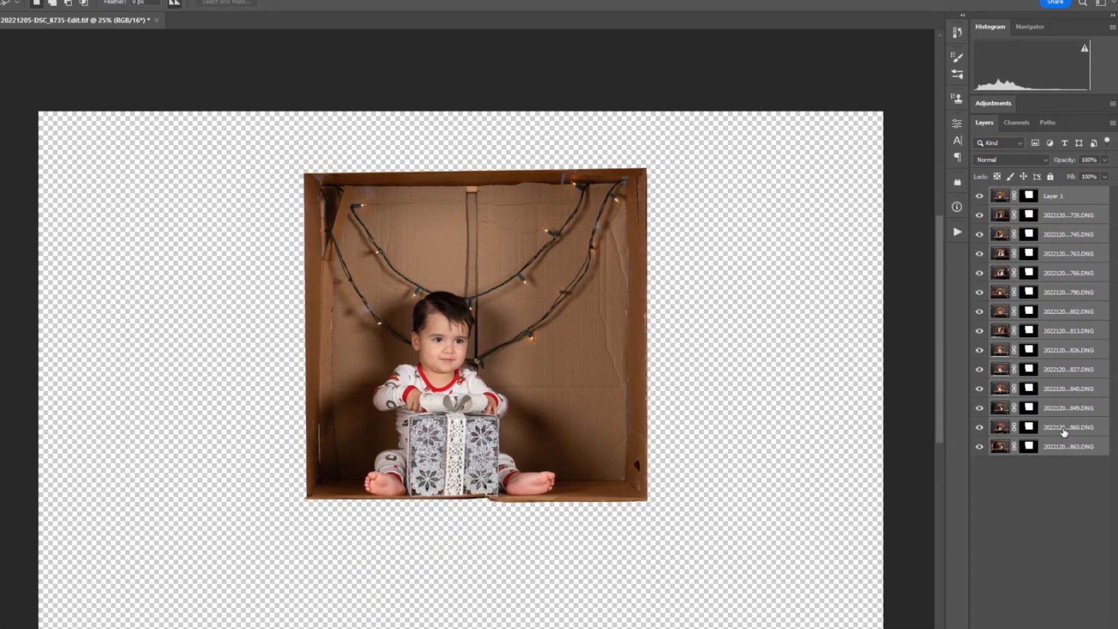
key("ctrl+t")
key("ctrl+minus")
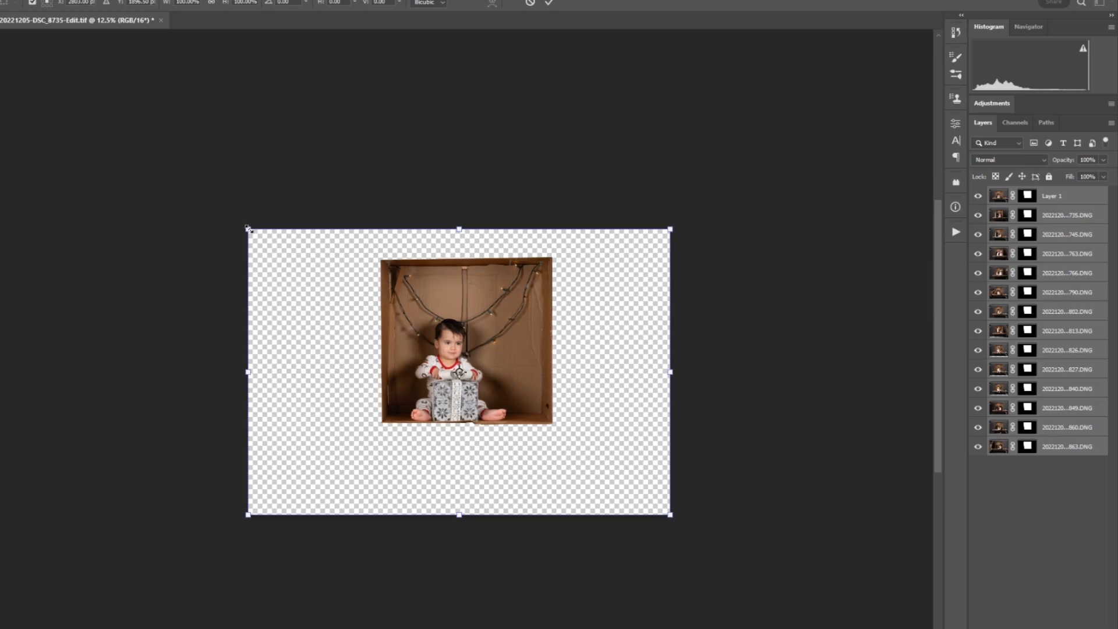
left_click_drag(250, 230, 430, 351)
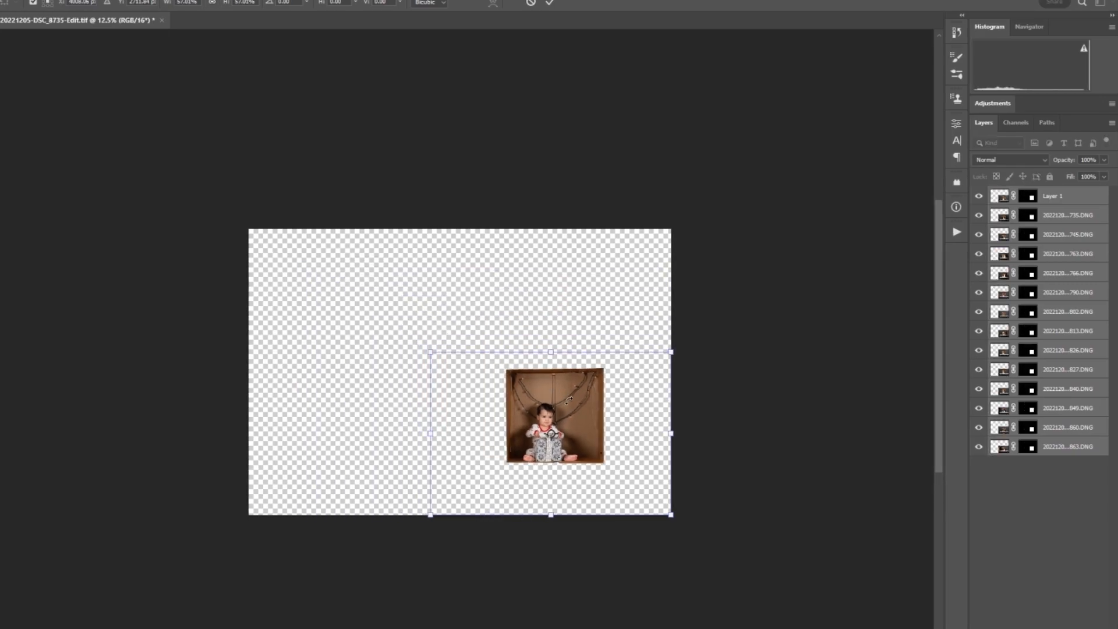
left_click_drag(566, 412, 321, 284)
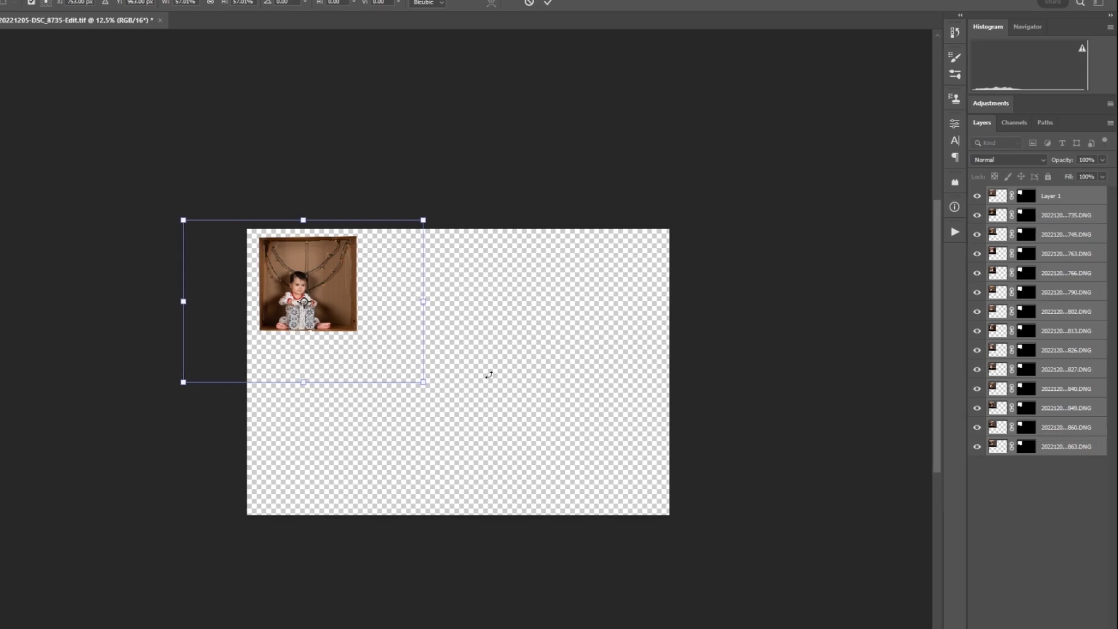
key("Return")
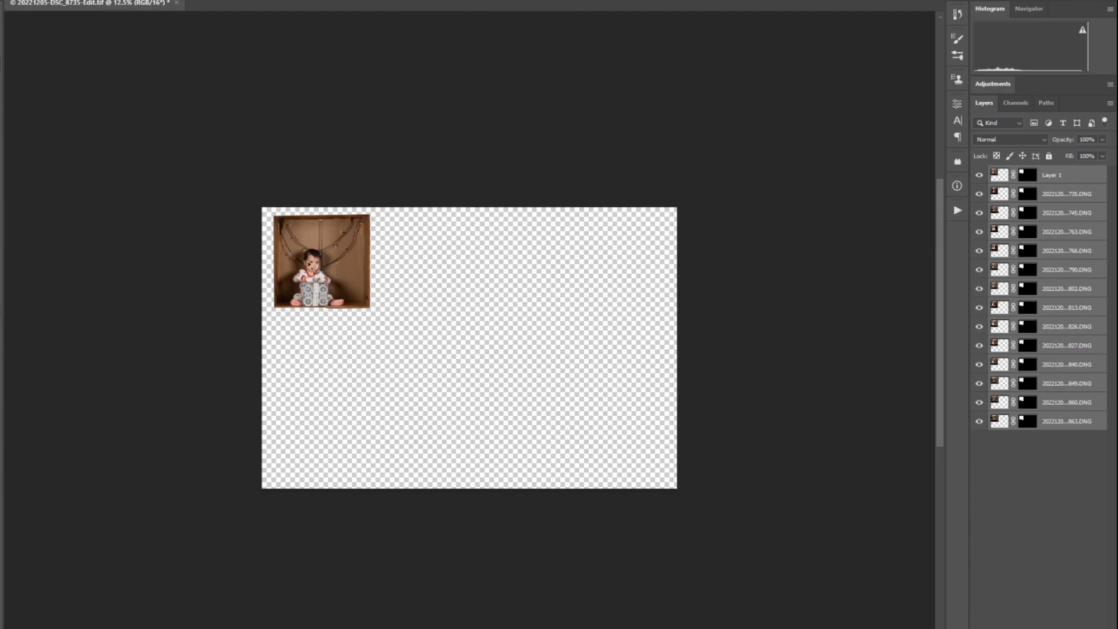
Shift the whole stack of selected layers slightly right with the Move tool, keeping it in the canvas's upper-left corner.
left_click(372, 263)
key("Escape")
left_click(1, 34)
left_click_drag(415, 277, 357, 274)
Line up Layer 1, DSC_8735 and DSC_8745 side by side as the second, third and fourth boxes of the top row.
left_click(1067, 176)
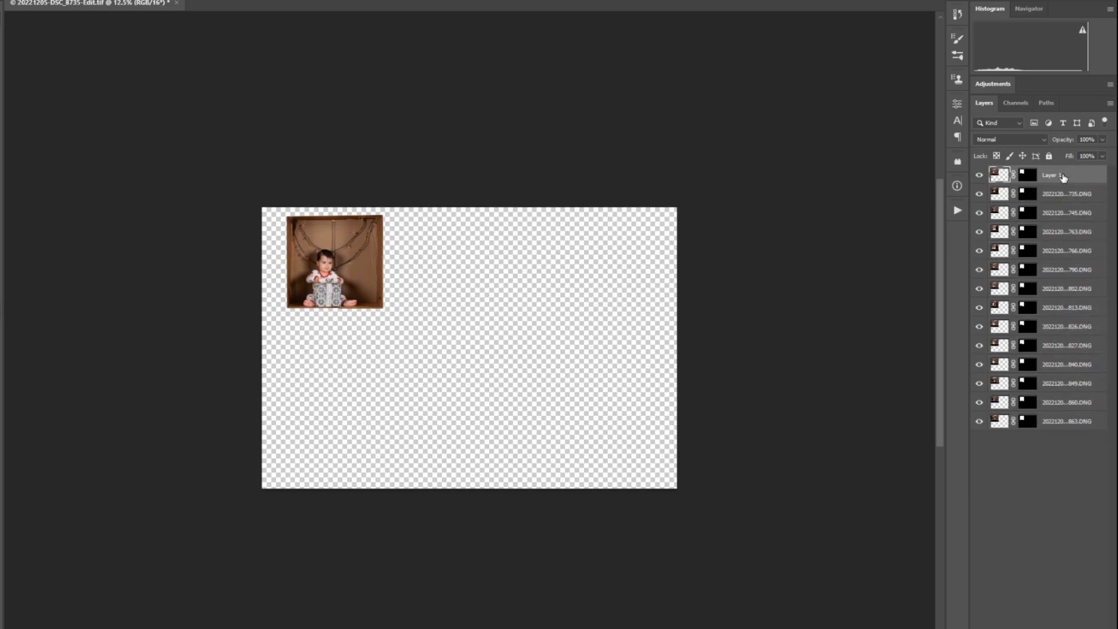
left_click_drag(328, 281, 409, 278)
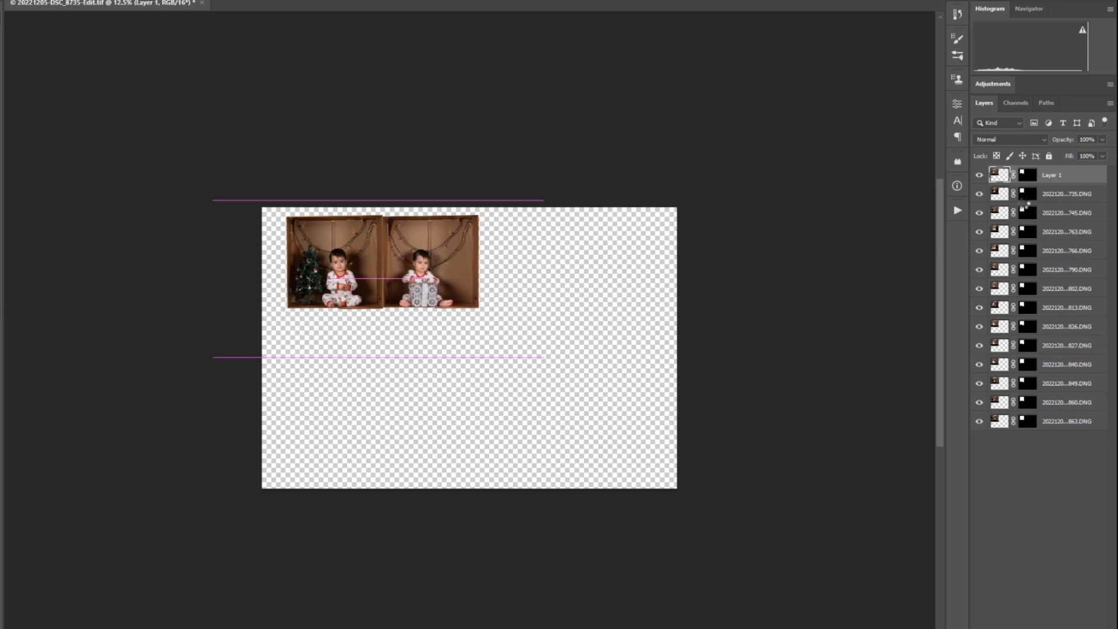
left_click(1027, 195)
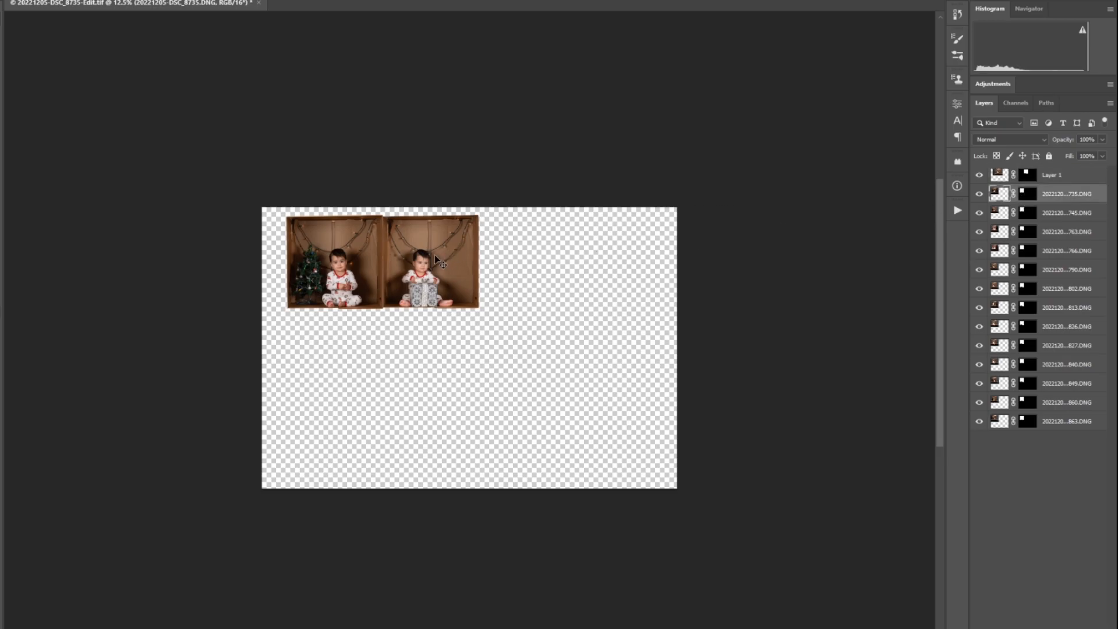
left_click_drag(436, 259, 626, 257)
left_click(1028, 212)
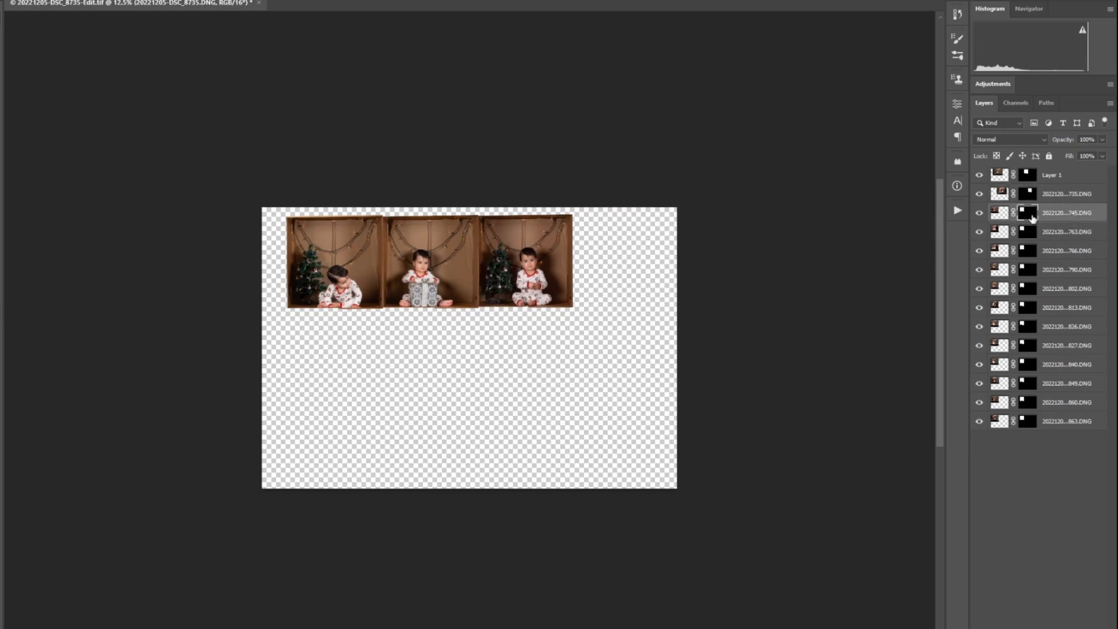
left_click_drag(554, 259, 829, 255)
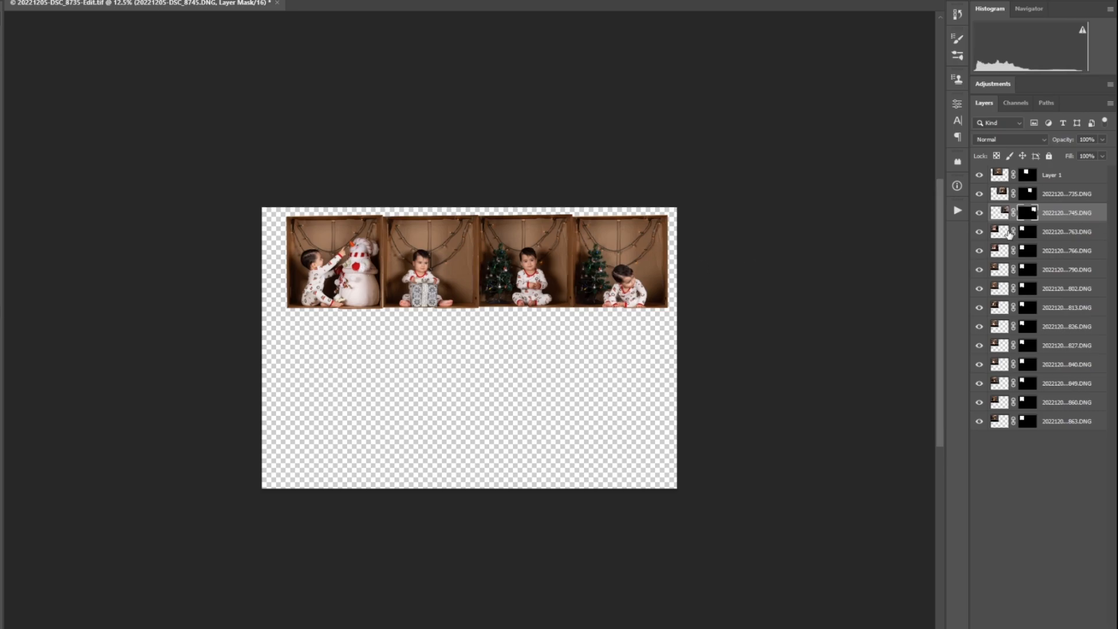
Place DSC_8763 and DSC_8766 below the first box as the second and third boxes of the first column.
left_click(1028, 234)
left_click_drag(327, 275, 326, 363)
left_click(1007, 249)
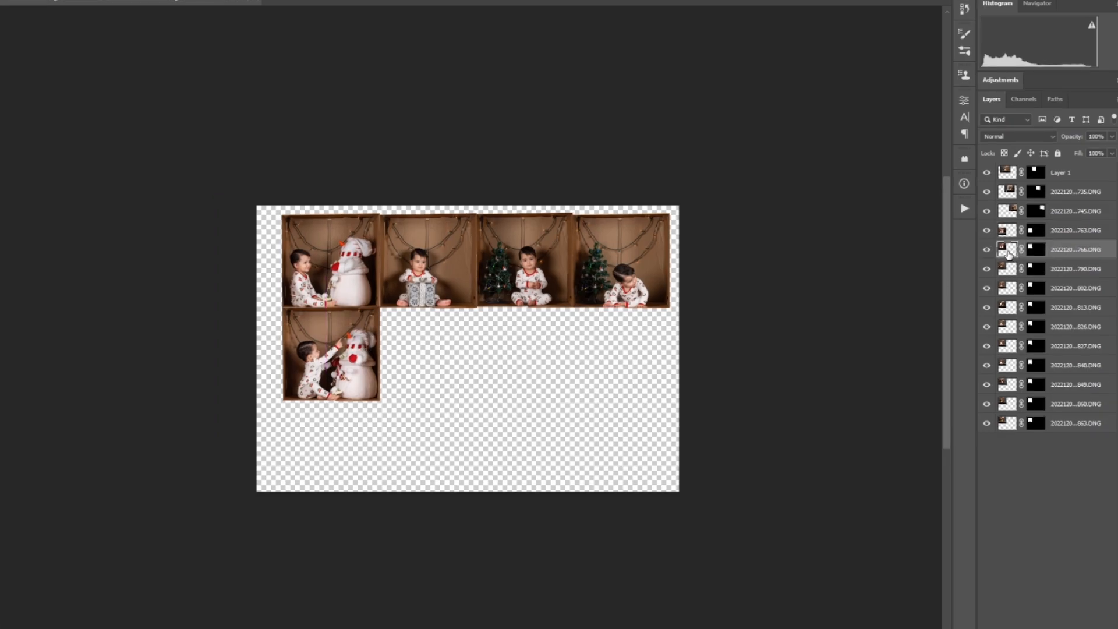
left_click_drag(341, 297, 341, 463)
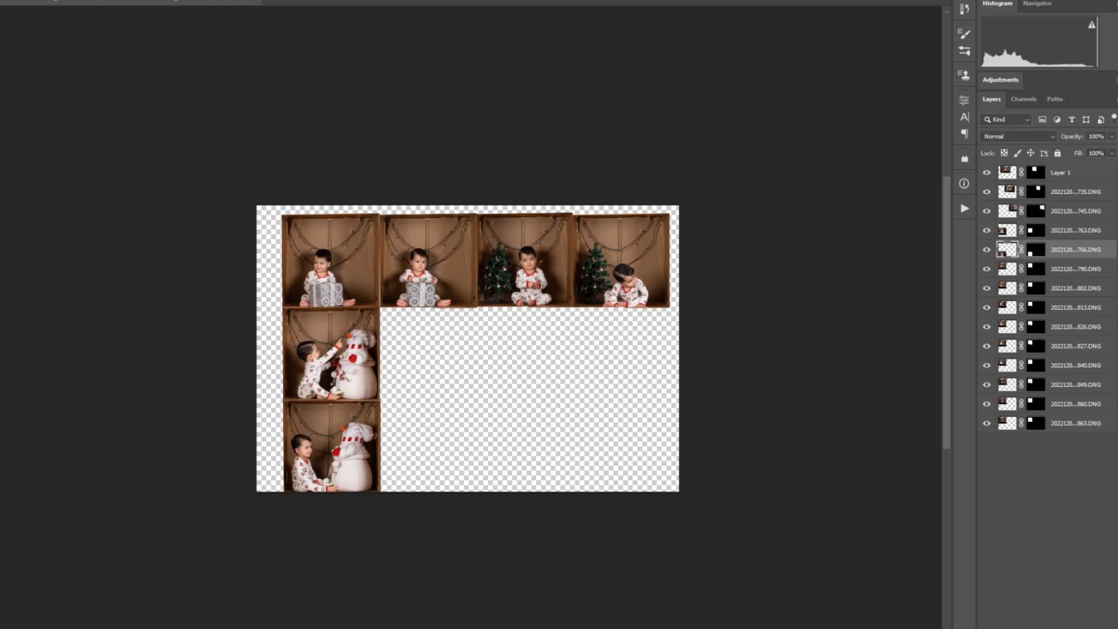
Crop the canvas to a landscape 5 : 7 ratio, extending the frame around all of the placed boxes.
key("c")
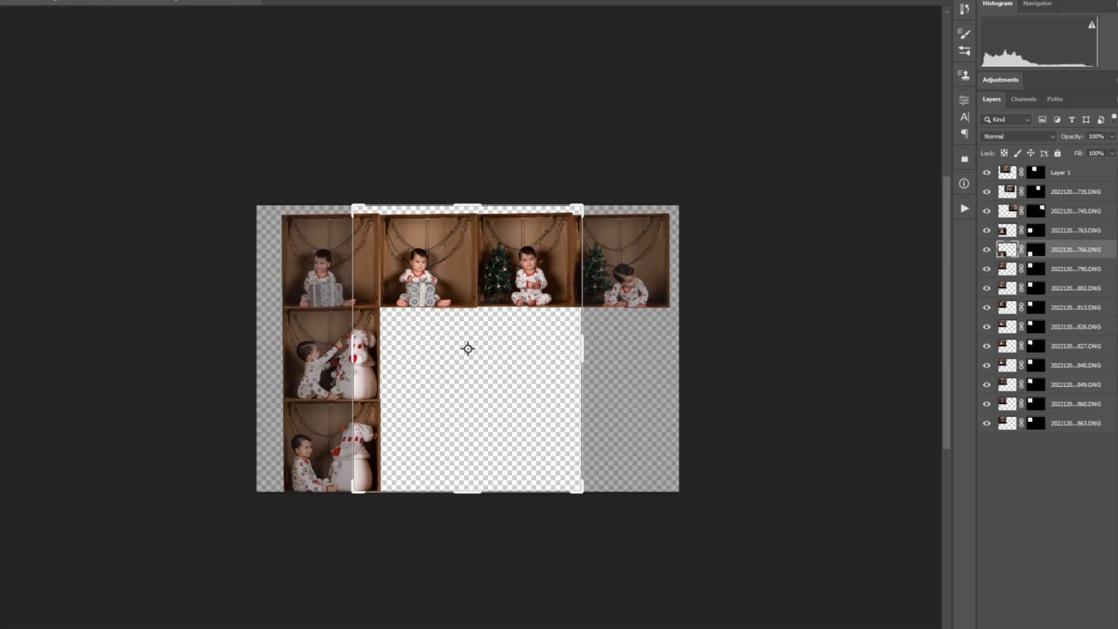
left_click(88, 3)
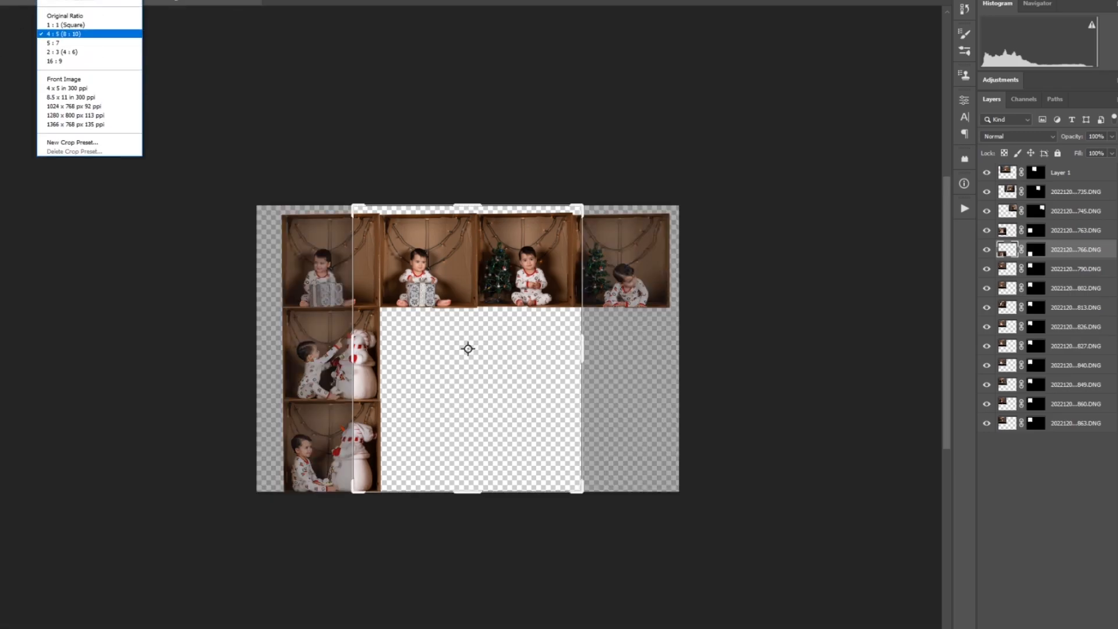
left_click(88, 44)
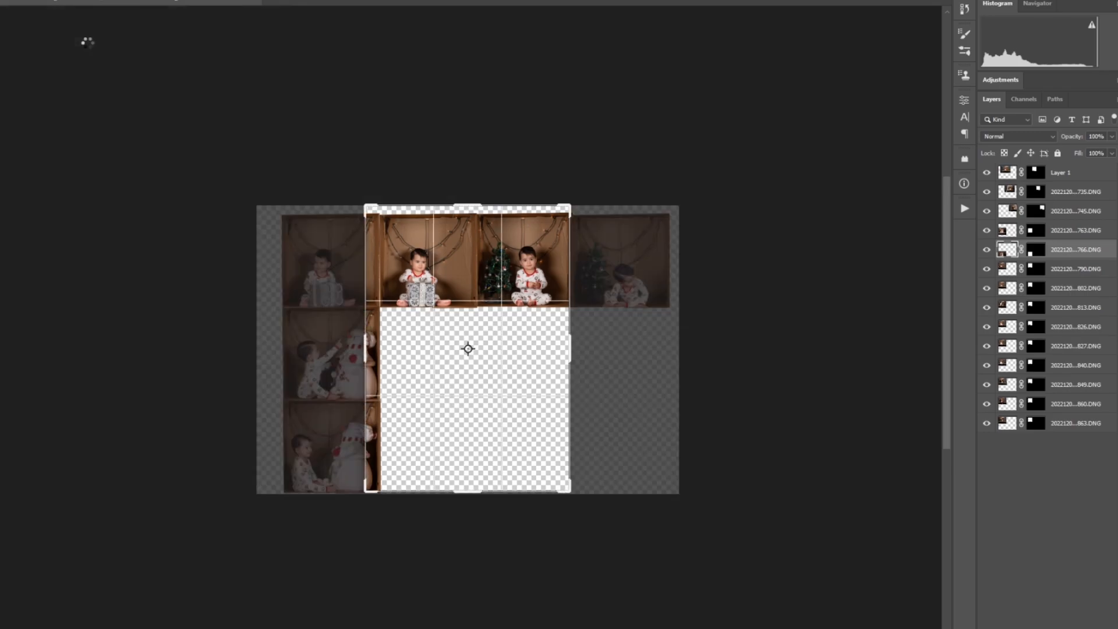
key("x")
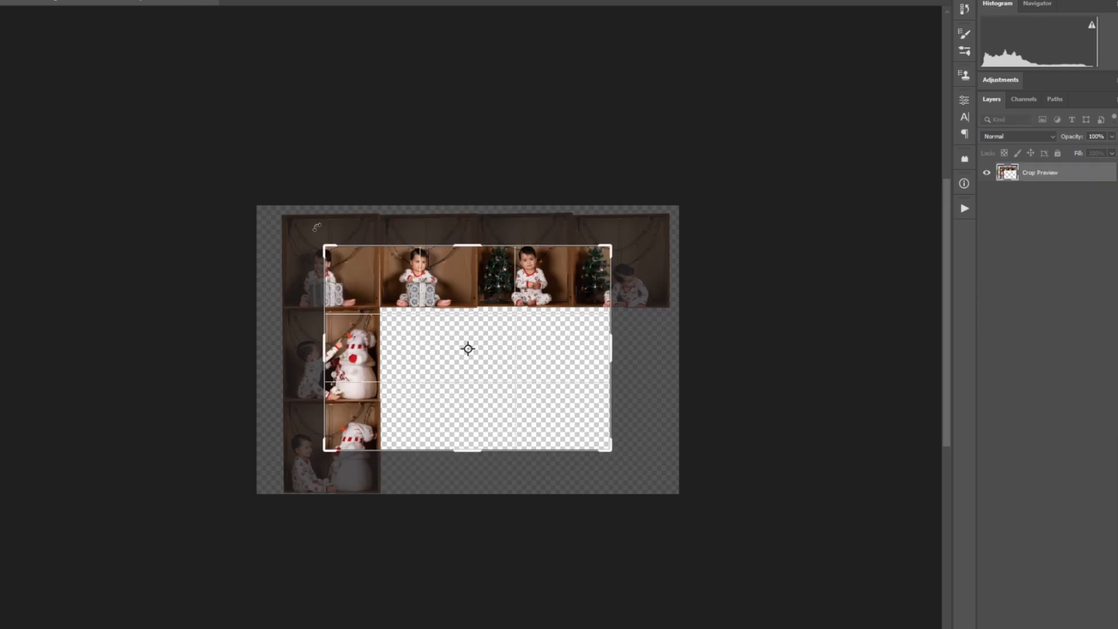
left_click_drag(327, 245, 287, 219)
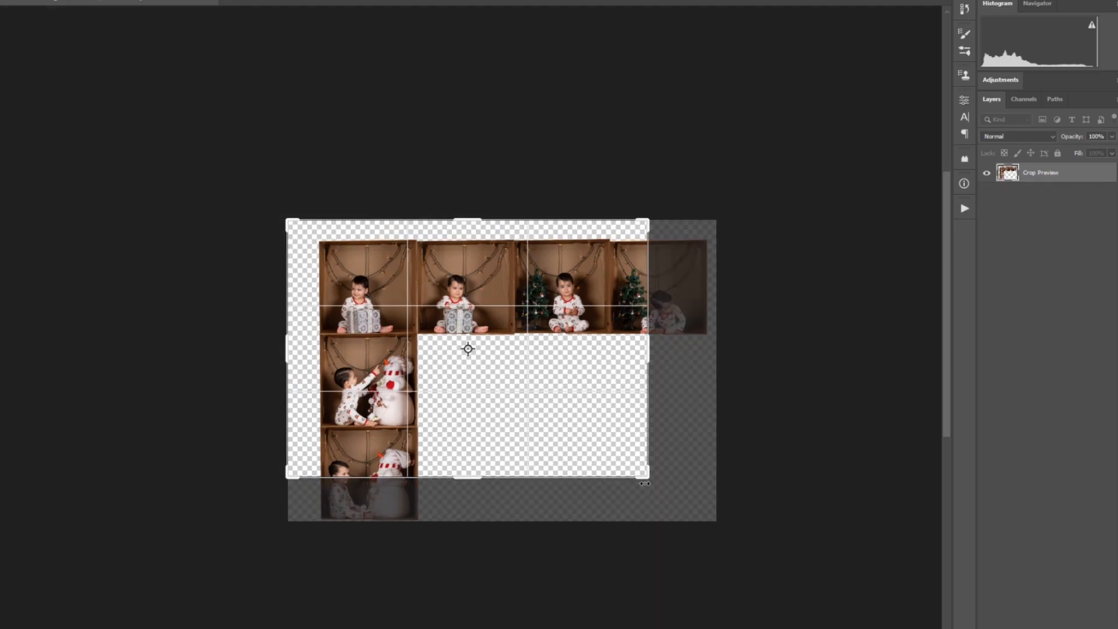
left_click_drag(648, 478, 690, 502)
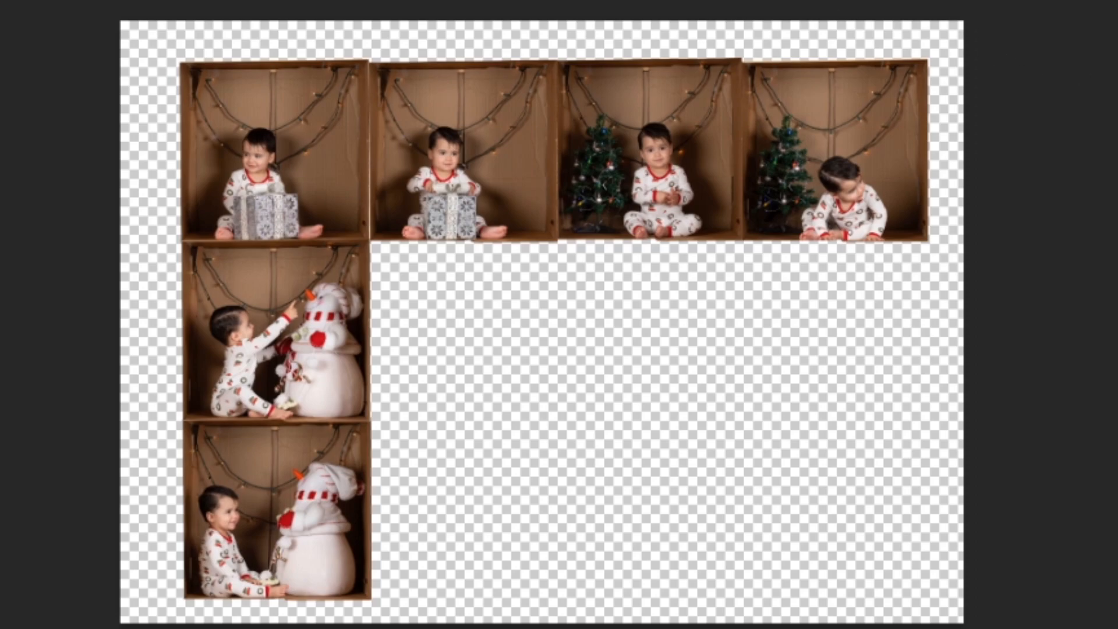
Place DSC_8790 as the middle row's second box, and DSC_8802 and DSC_8813 as the bottom row's fourth and third boxes.
left_click_drag(262, 133, 452, 319)
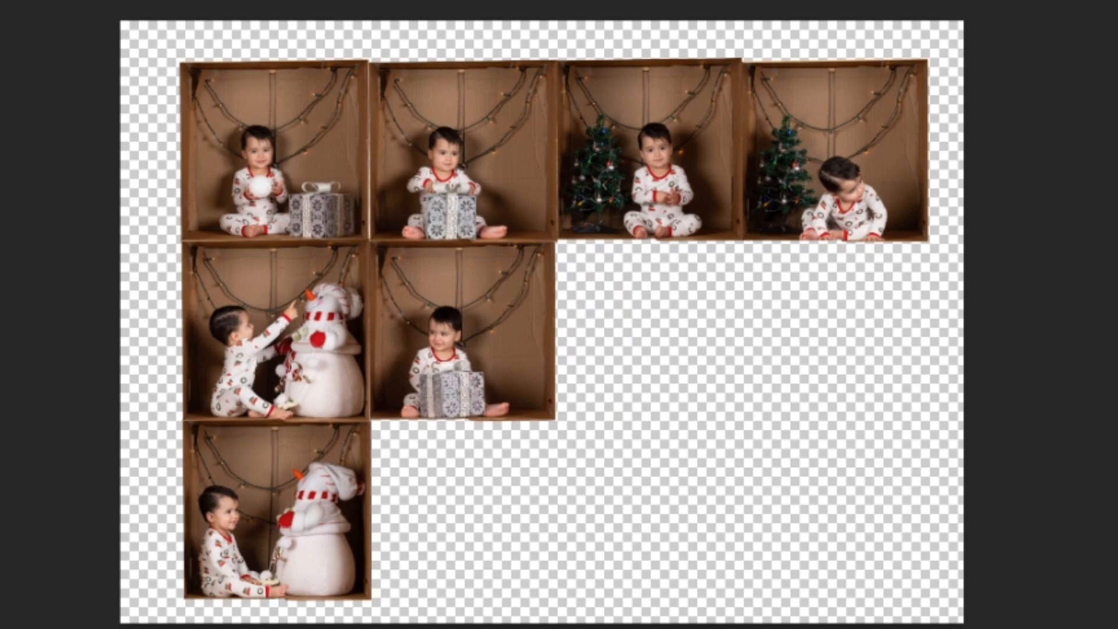
left_click_drag(268, 140, 841, 501)
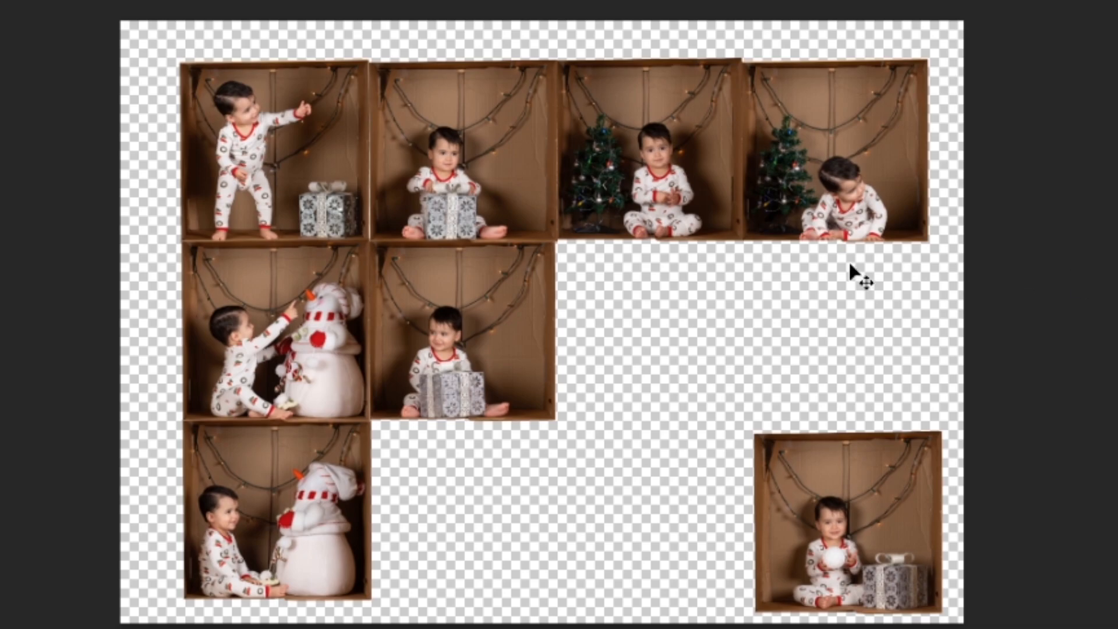
left_click_drag(264, 194, 640, 557)
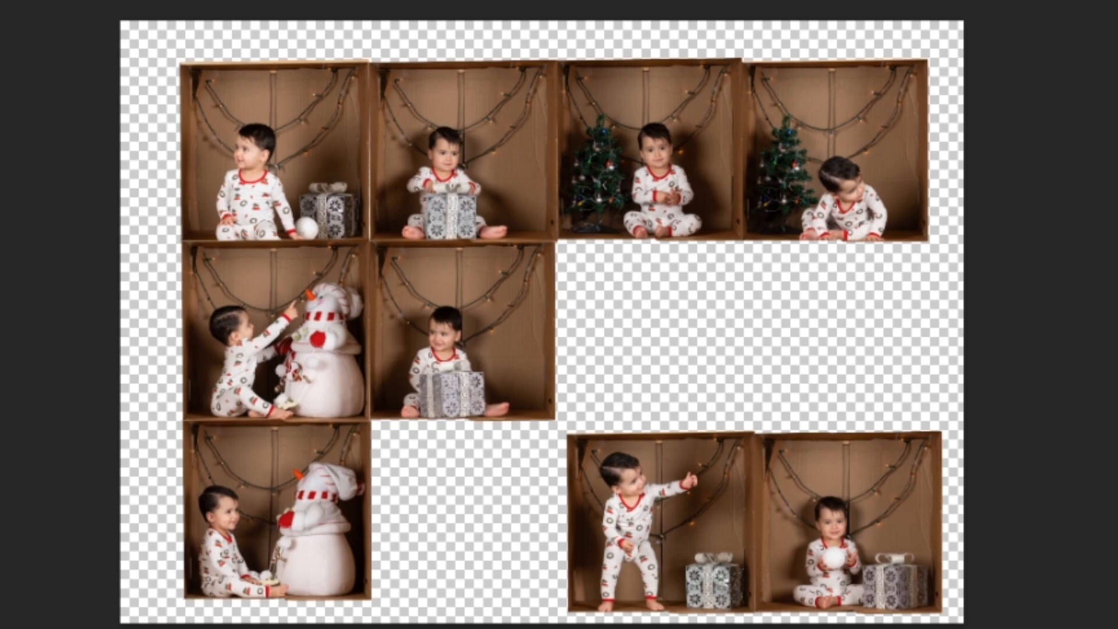
Place DSC_8826 and DSC_8827 as the middle row's fourth and third boxes, and DSC_8840 as the bottom row's second box.
left_click_drag(292, 174, 844, 342)
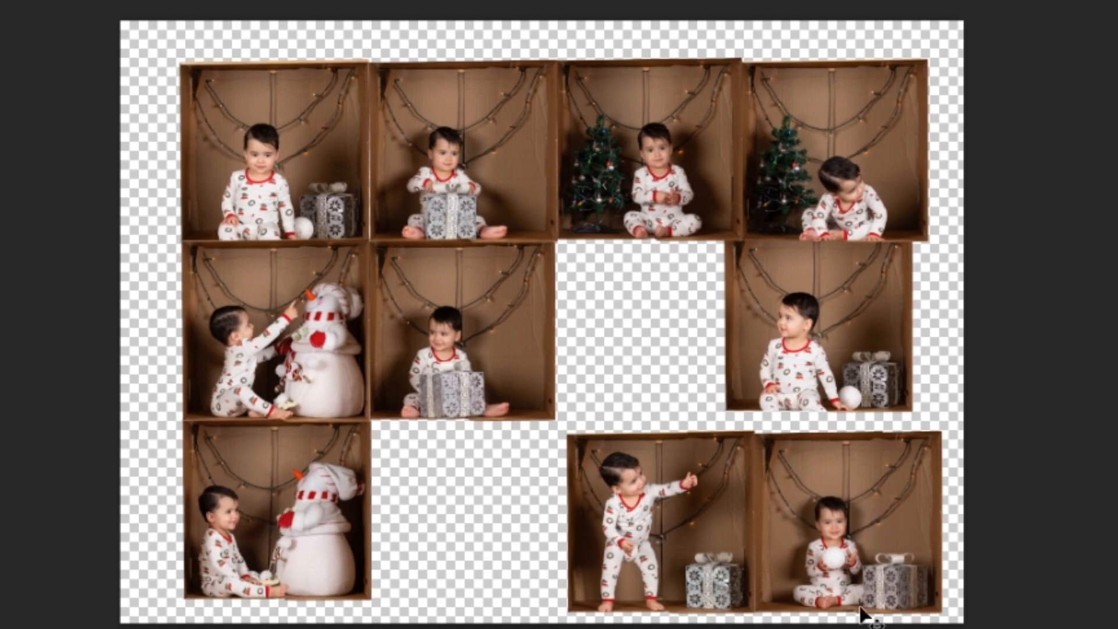
left_click_drag(824, 337, 832, 362)
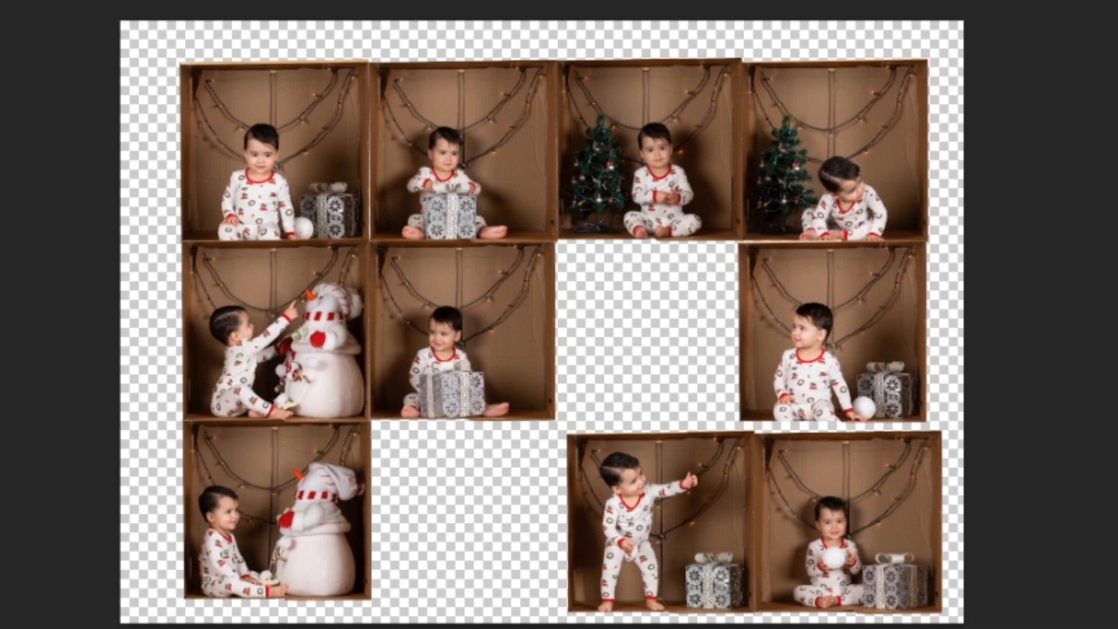
mouse_move(846, 325)
left_mouse_down()
mouse_move(701, 330)
mouse_move(909, 345)
mouse_move(827, 322)
left_mouse_up()
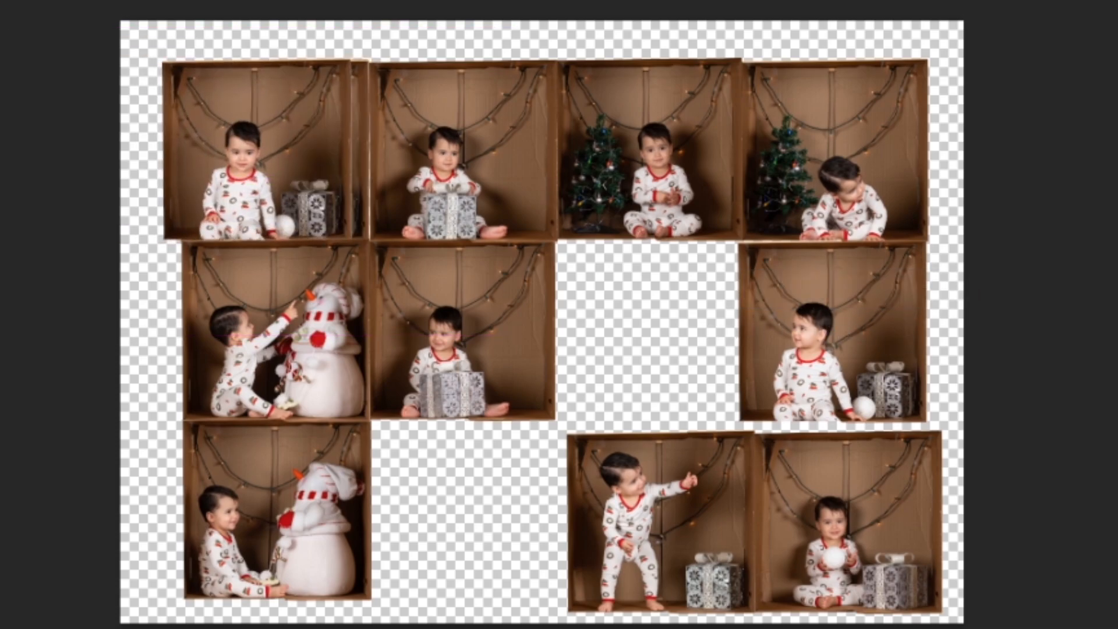
left_click_drag(267, 152, 664, 341)
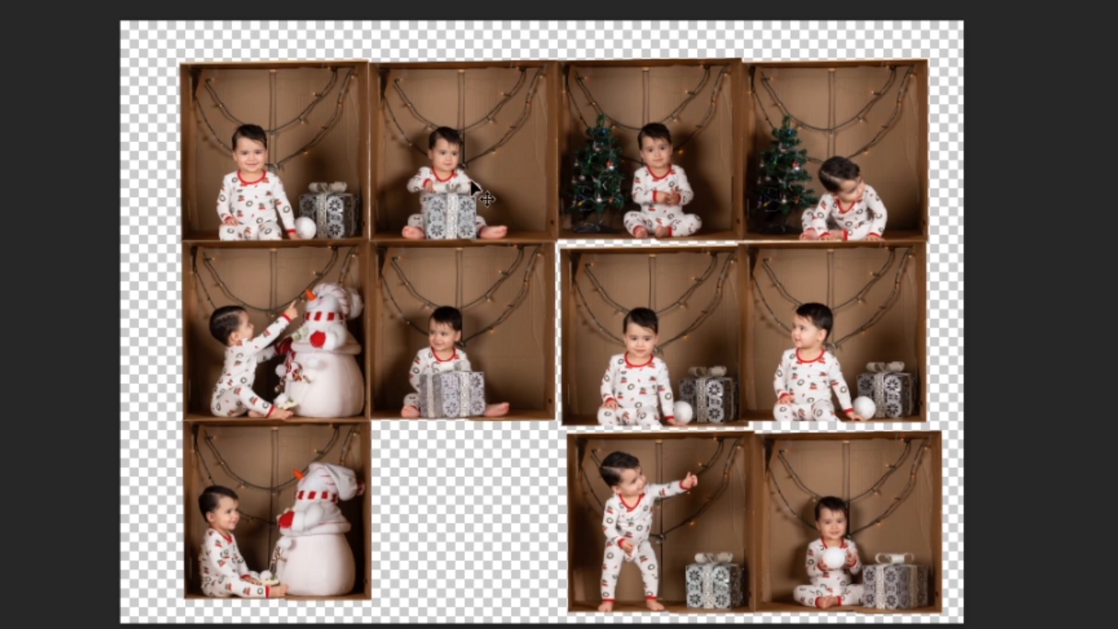
left_click_drag(286, 150, 474, 512)
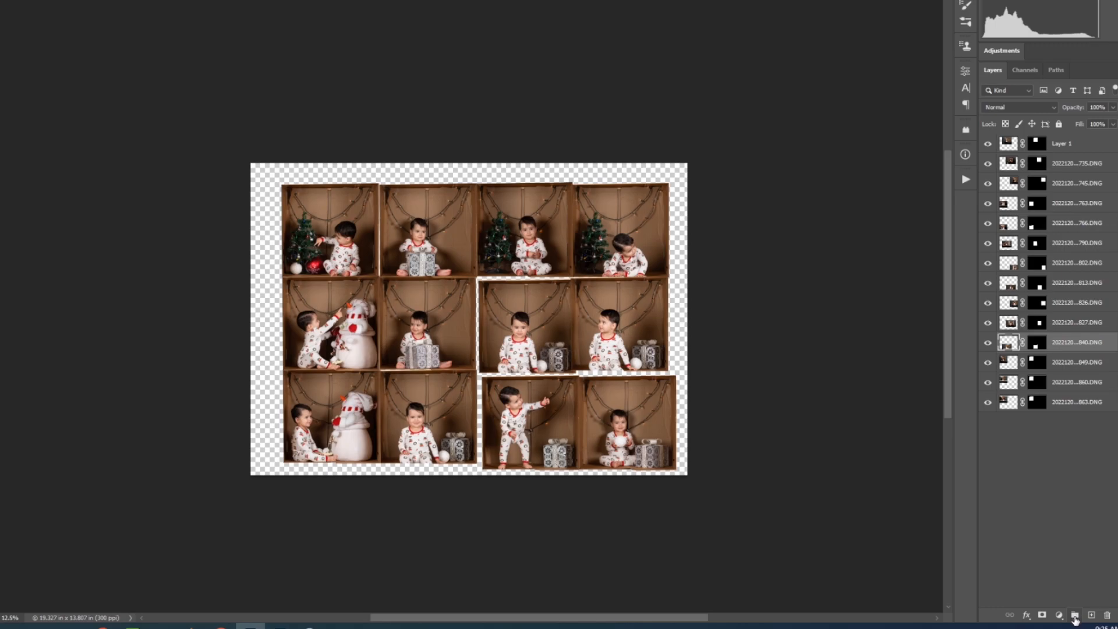
Create two layer groups for the box rows, named Top Layer and Middle.
left_click(1075, 616)
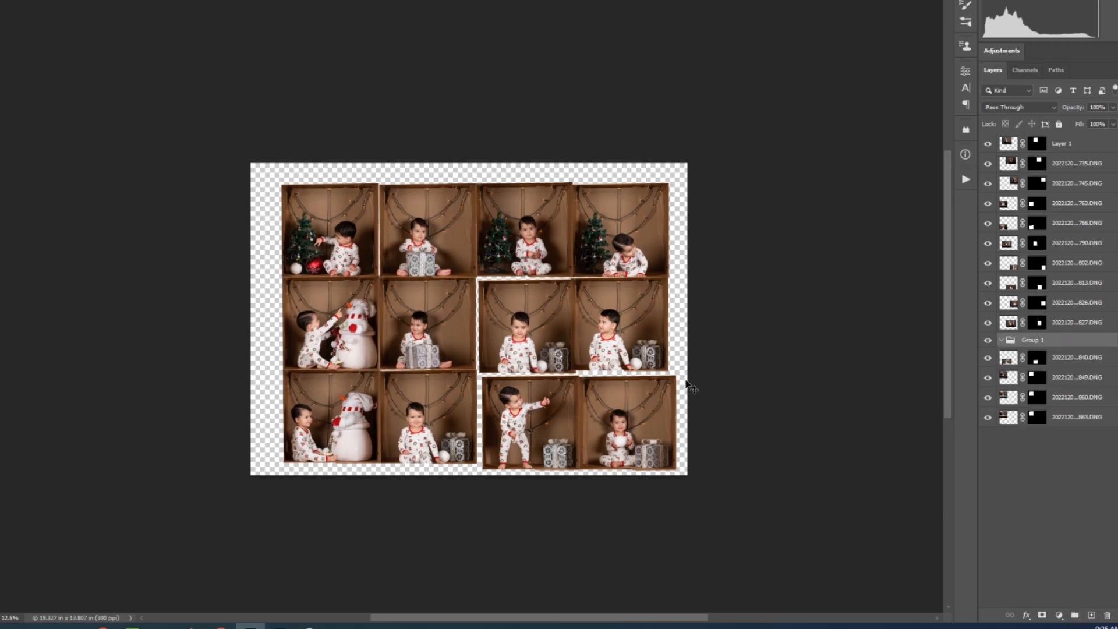
double_click(1032, 341)
left_click(1079, 536)
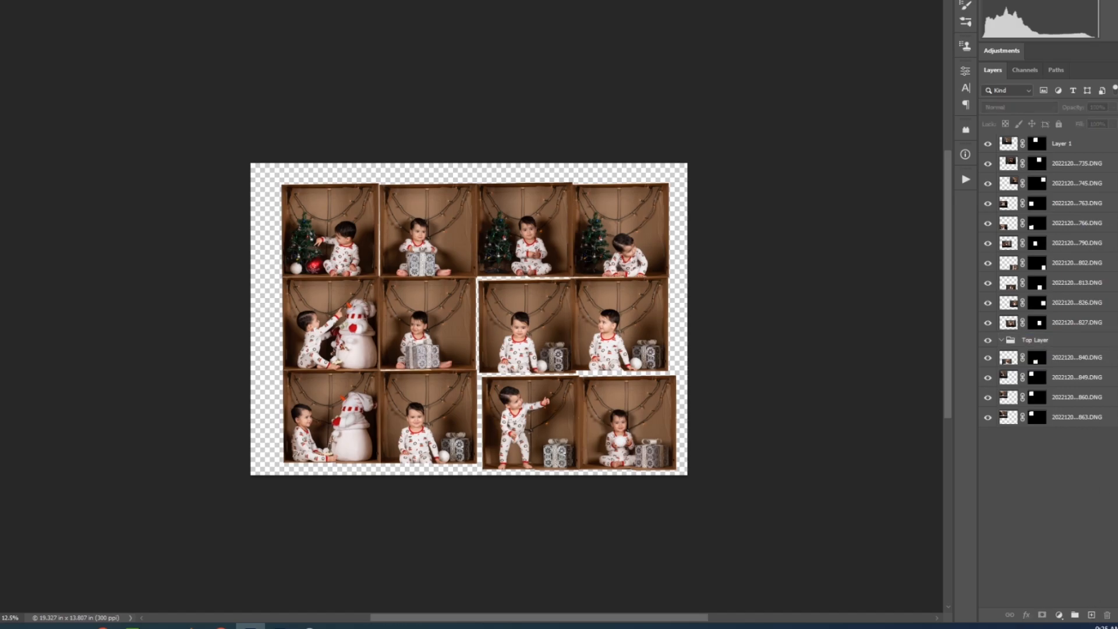
left_click(1071, 615)
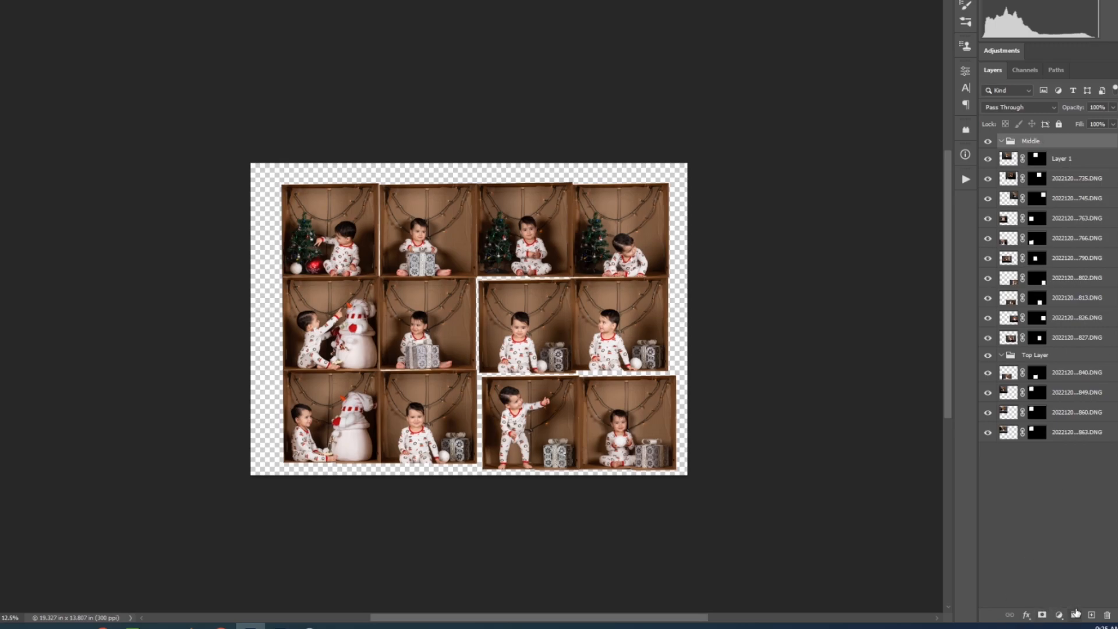
Create a third layer group named Bottom and order the empty groups as Top Layer, Middle and Bottom above all photo layers.
left_click(1076, 614)
double_click(1030, 142)
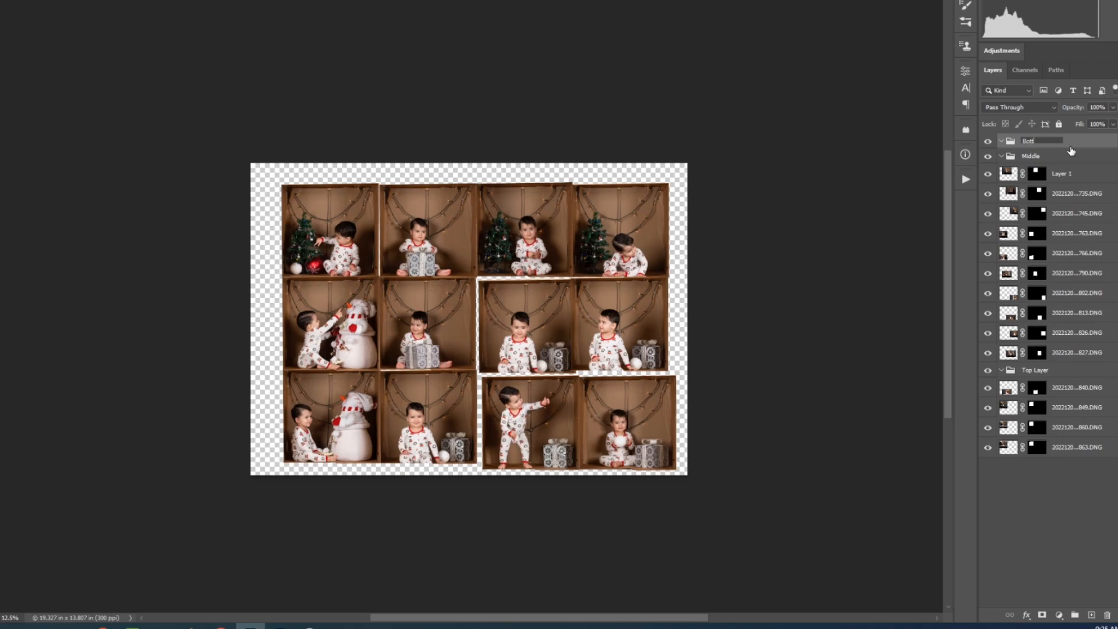
left_click(1084, 503)
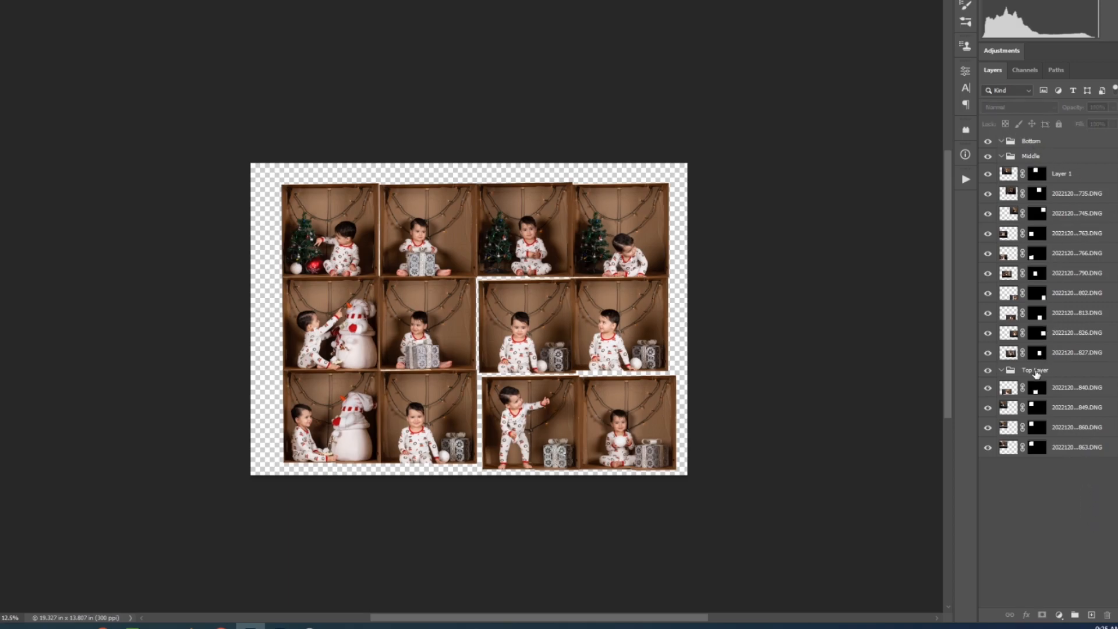
left_click_drag(1036, 374, 1038, 155)
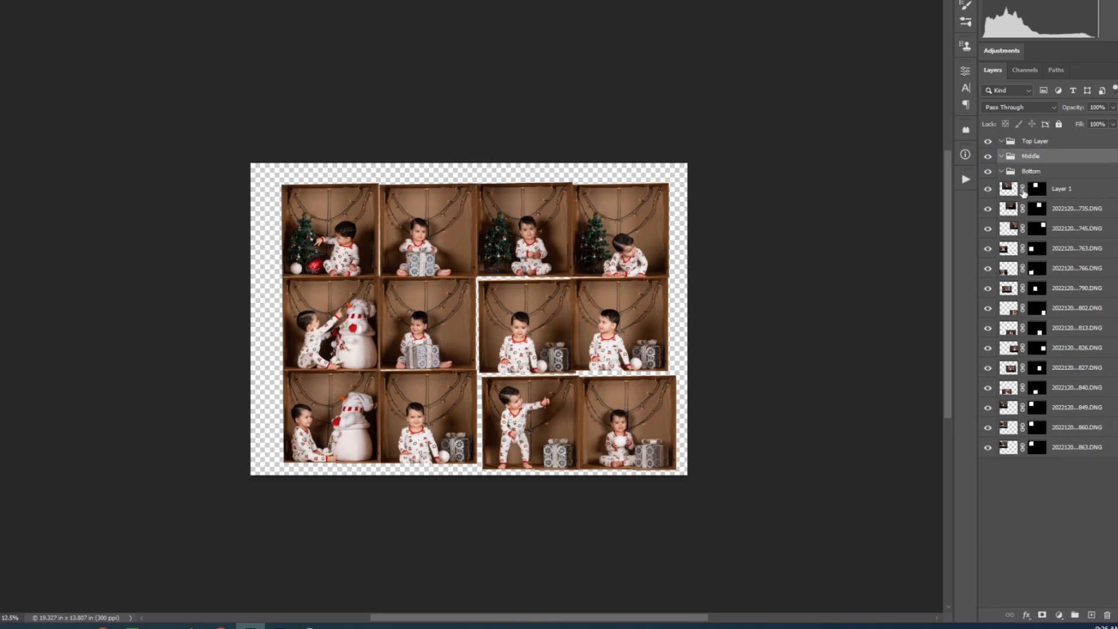
Move Layer 1, DSC_8735 and DSC_8745 into the Top Layer group.
left_click_drag(1007, 195, 1016, 146)
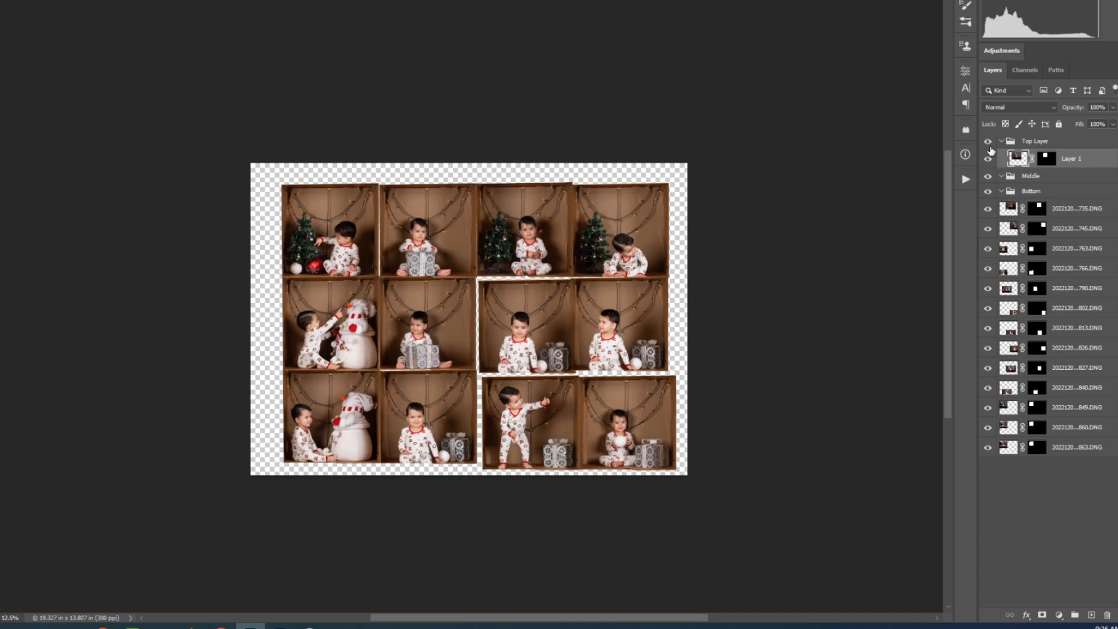
left_click_drag(1009, 209, 1034, 141)
left_click_drag(1013, 236, 1026, 150)
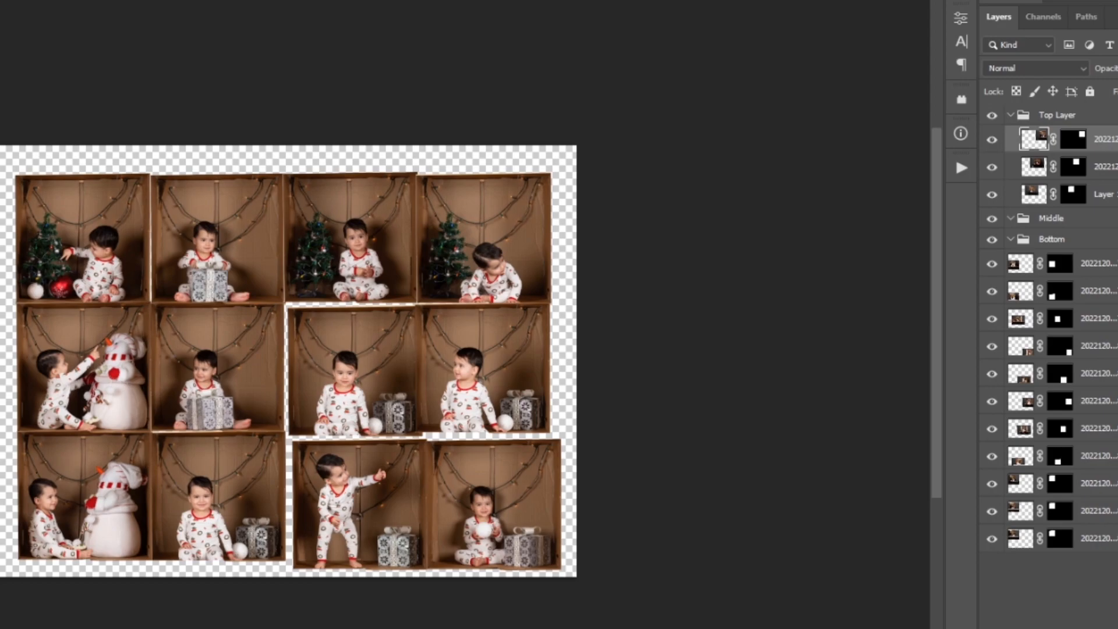
Move the DSC_8763 and DSC_8790 layers into the Middle group, and DSC_8766 and DSC_8802 into the Bottom group.
left_click(1030, 240)
left_click_drag(1091, 264, 1091, 219)
left_click_drag(1098, 318, 1093, 288)
left_click_drag(1066, 297, 1069, 324)
left_click_drag(1102, 362, 1109, 327)
left_click_drag(1023, 301, 1036, 328)
Add DSC_8840 and DSC_8826 to the Top Layer group, moving their boxes above the top row and onto its first position.
left_click_drag(1094, 463, 1083, 207)
left_click_drag(240, 464, 245, 181)
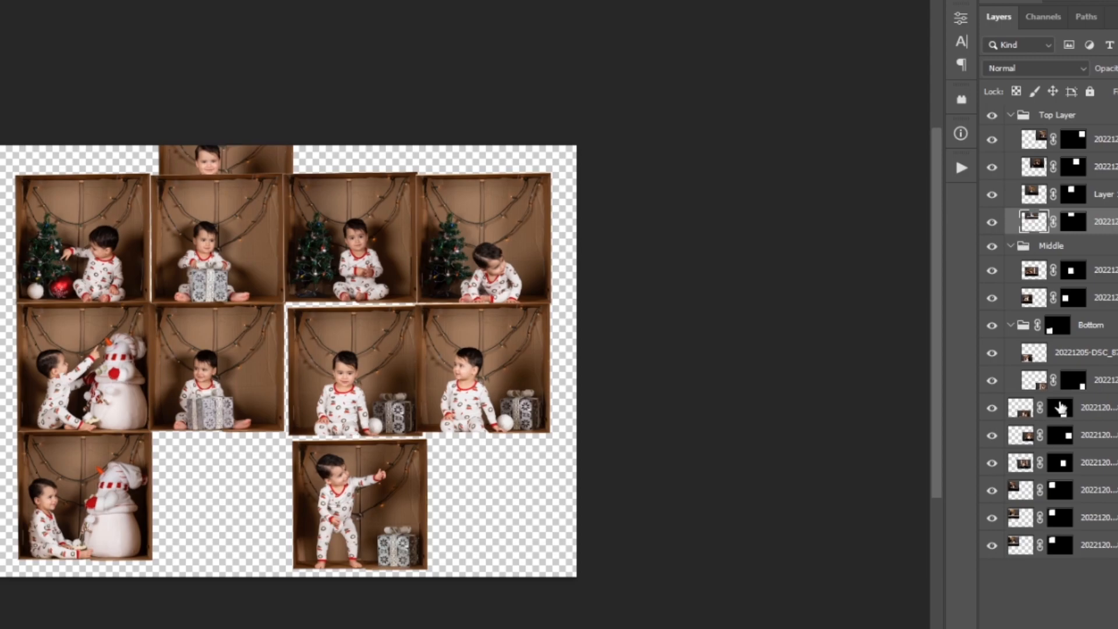
left_click(1002, 465)
left_click_drag(376, 388, 533, 387)
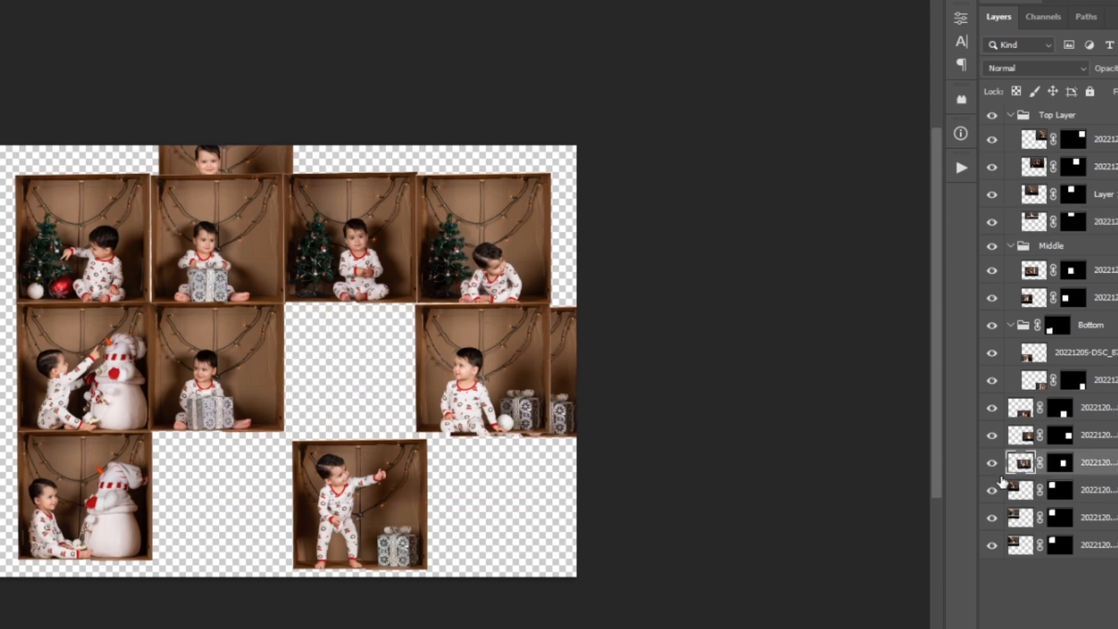
left_click_drag(399, 380, 3, 248)
left_click_drag(1020, 434, 1020, 236)
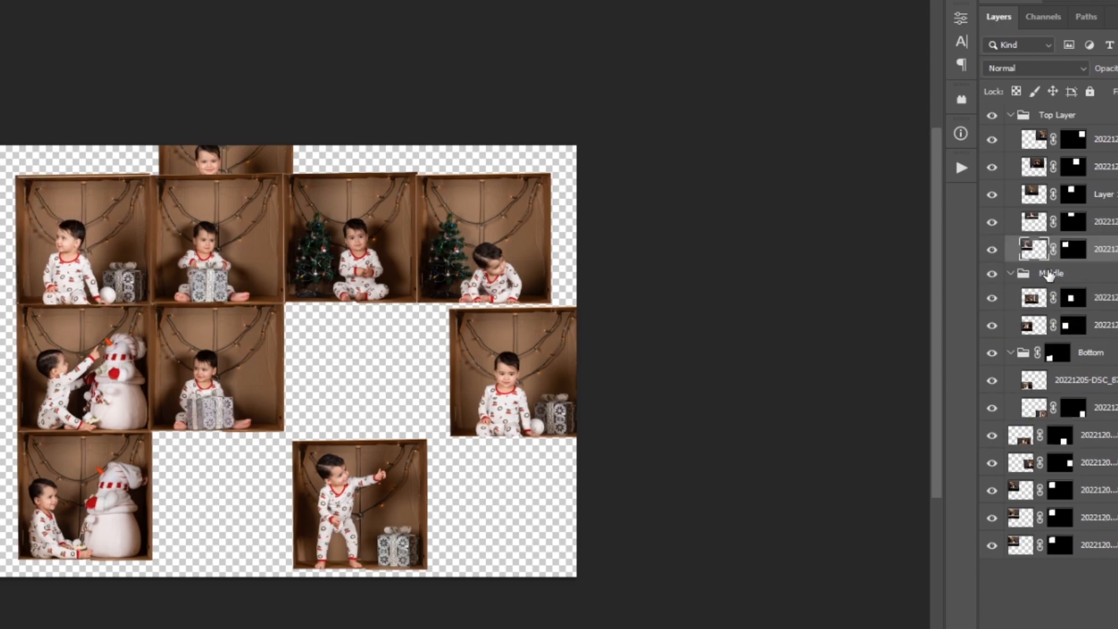
Move DSC_8860 into the Middle group and place it as the middle row's third box, hiding the Top Layer and Middle groups.
left_click(1048, 274)
left_click(1022, 518)
left_click(992, 435)
left_click(992, 435)
left_click(991, 115)
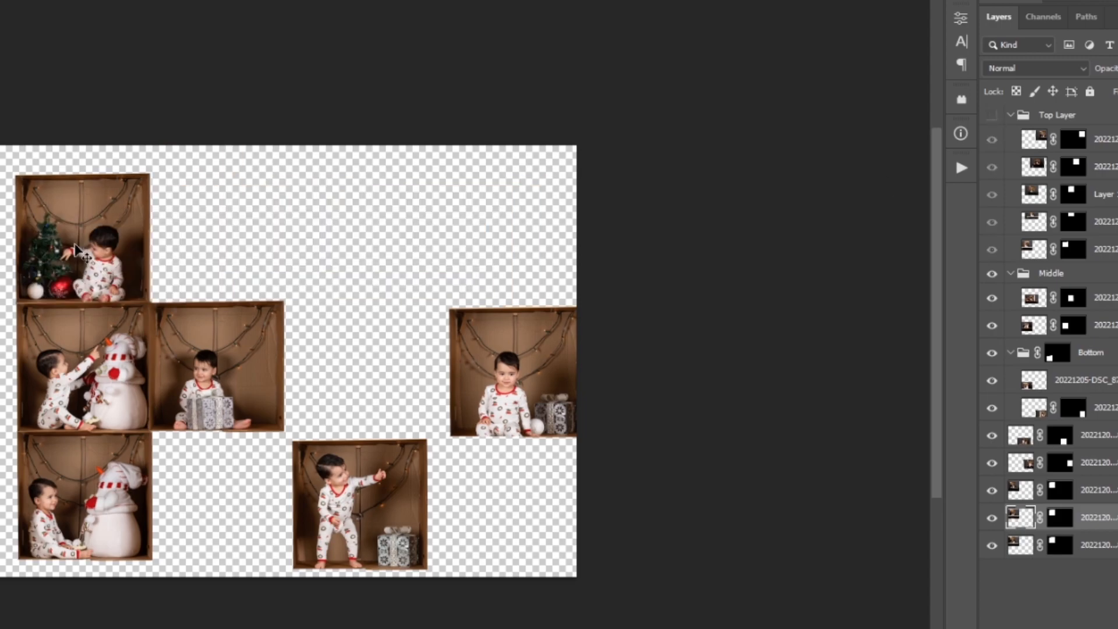
left_click_drag(1079, 528, 1027, 298)
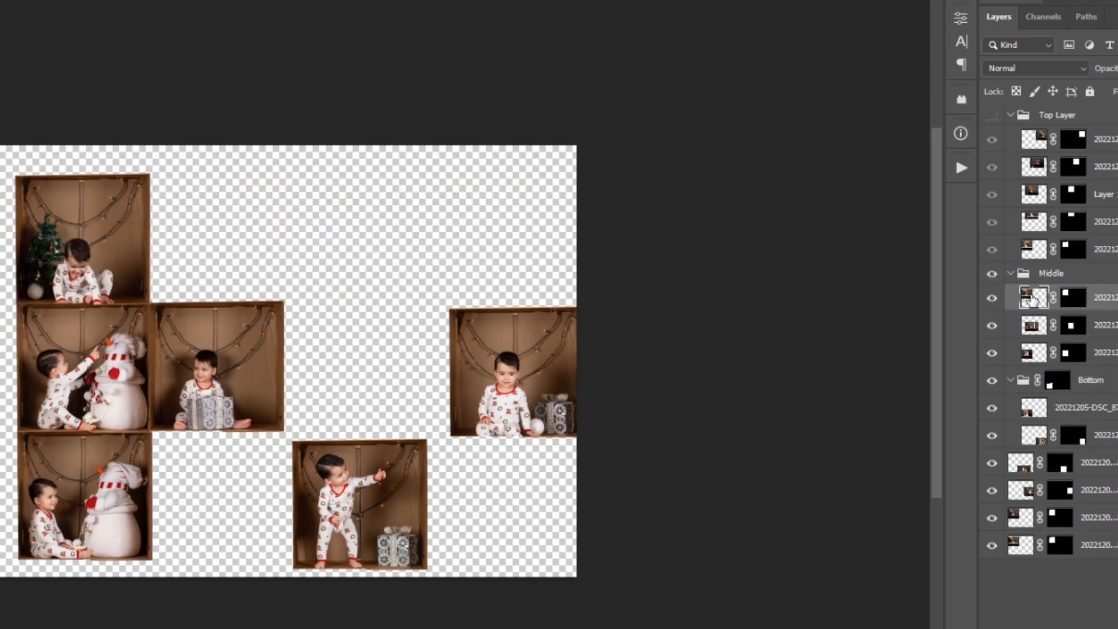
left_click_drag(80, 238, 349, 365)
left_click(992, 274)
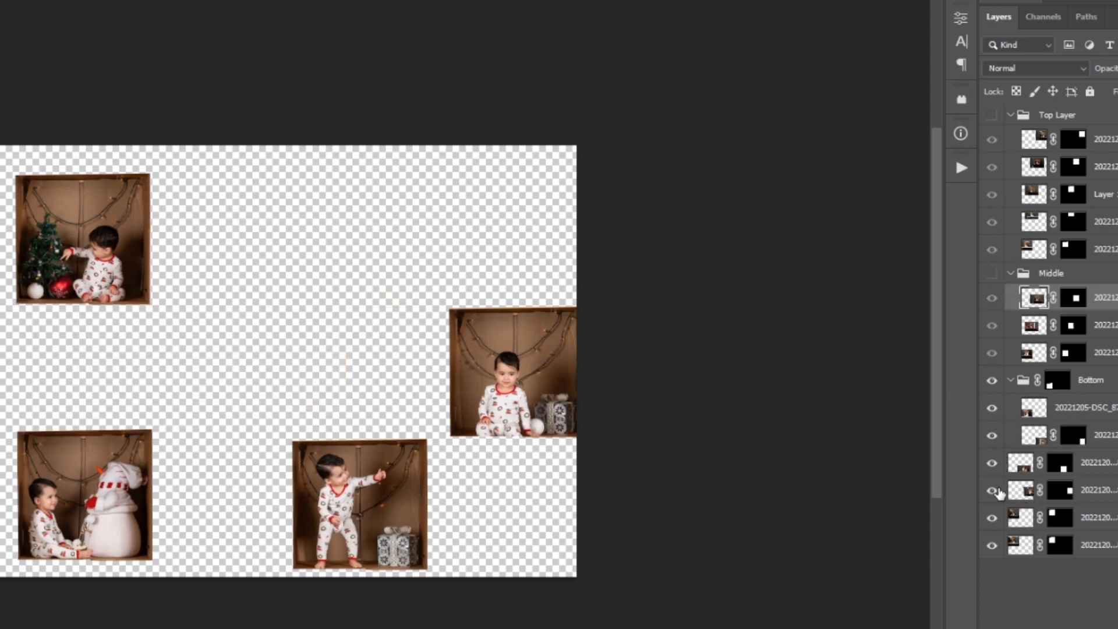
Add DSC_8849 and DSC_8863 to the Bottom group, moving their boxes to the bottom row's first and fourth positions.
left_click(1021, 518)
left_click_drag(104, 240, 397, 244)
left_click(1020, 548)
left_click_drag(93, 257, 518, 519)
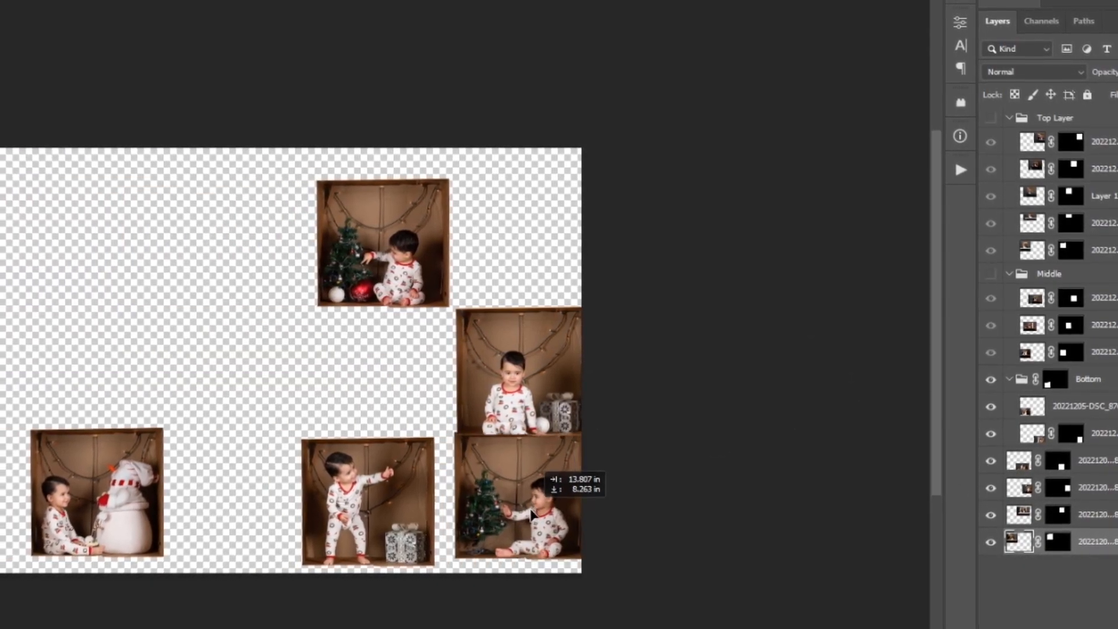
left_click_drag(1019, 541, 1025, 256)
left_click(988, 124)
left_click_drag(280, 170, 131, 409)
left_click_drag(1024, 280, 1025, 410)
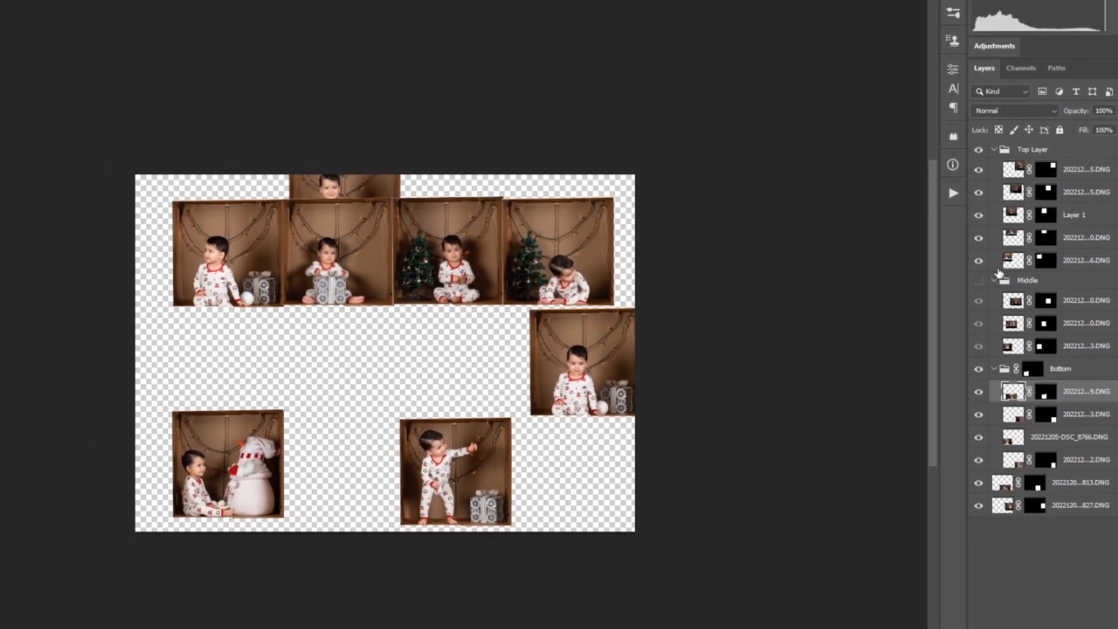
Delete the layer mask from the Bottom group and shift the unmasked DSC_8766 photo toward the middle of the canvas.
left_click_drag(377, 191, 294, 211)
left_click(1027, 367)
key("Delete")
left_click_drag(289, 449, 319, 385)
left_click(984, 421)
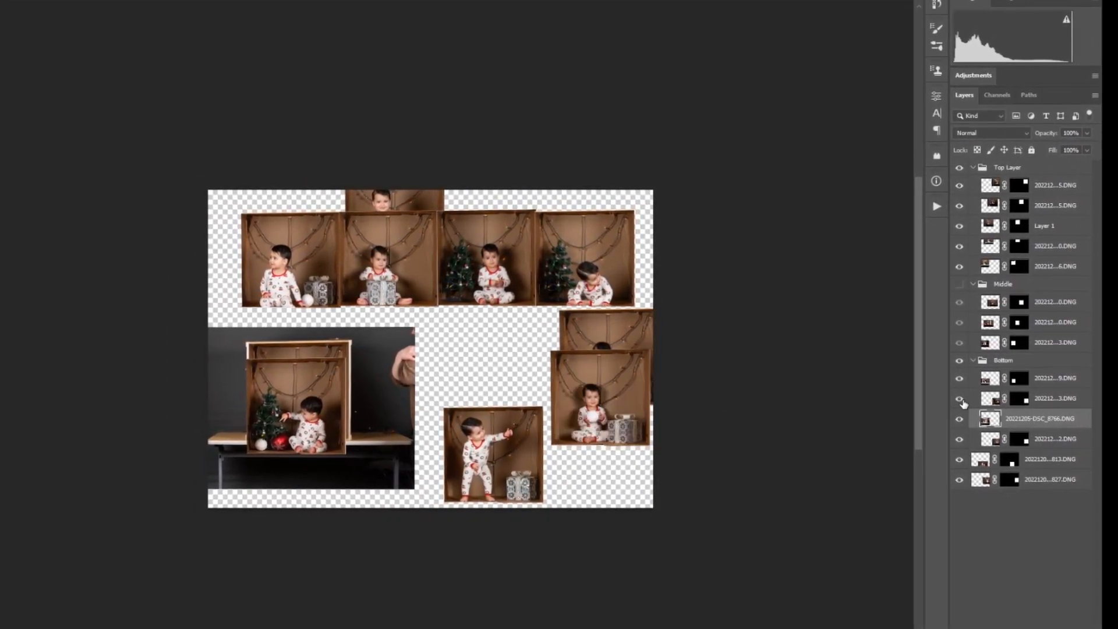
left_click_drag(400, 366, 525, 363)
Outline the cardboard box in DSC_8766 inside its wooden frame with the Polygonal Lasso and turn the selection into a layer mask.
key("z")
left_click(448, 403)
left_click(447, 403)
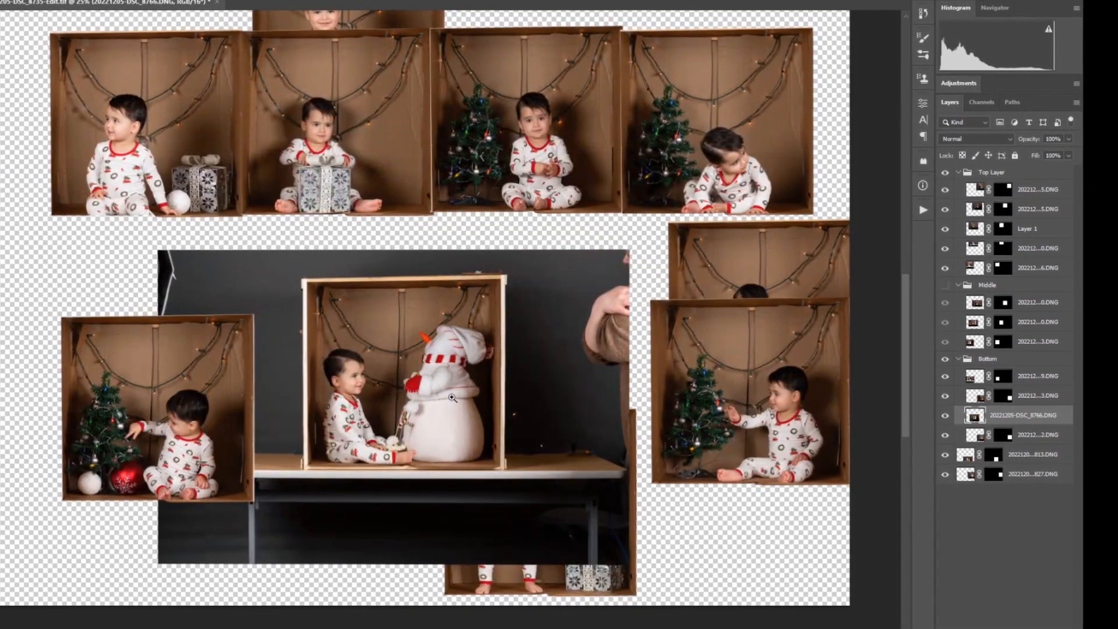
left_click(446, 402)
left_click(445, 402)
left_click(360, 399)
left_click(360, 399)
key("ctrl+minus")
key("l")
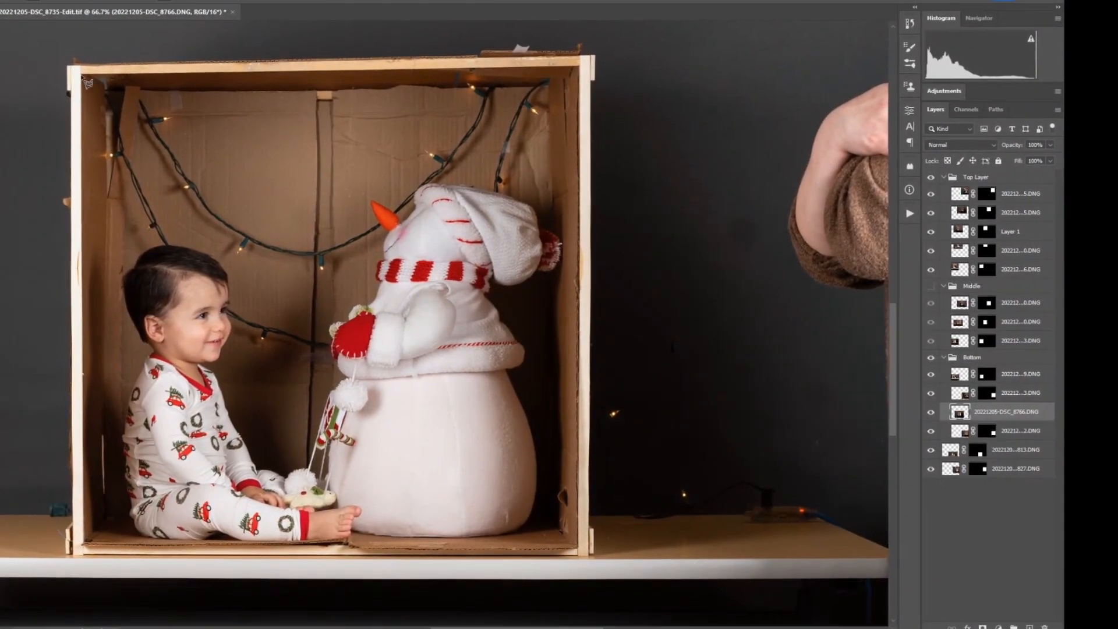
left_click(580, 68)
scroll(579, 541, "down", 1)
left_click(576, 502)
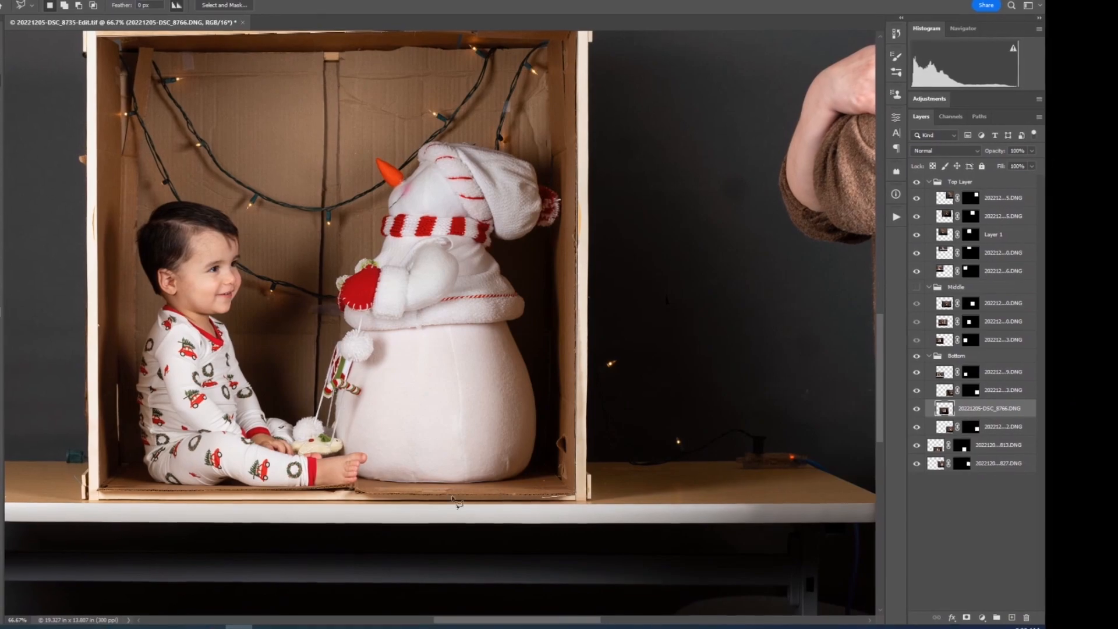
left_click(102, 496)
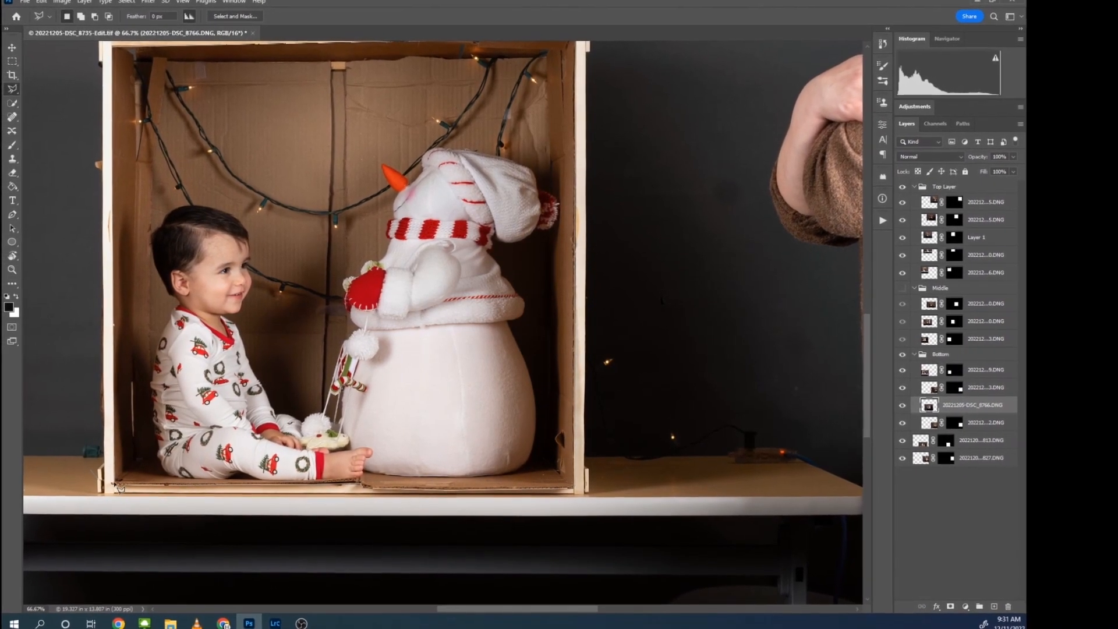
double_click(123, 57)
left_click(946, 604)
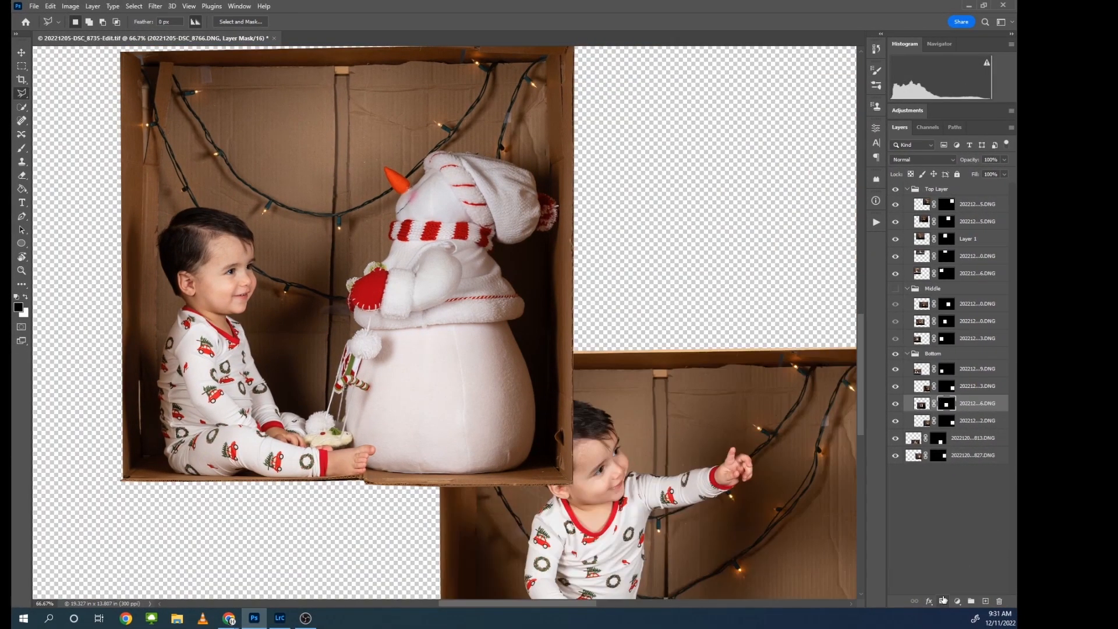
Place the masked DSC_8766 box as the bottom row's second box and raise its layer within the Bottom group.
key("ctrl+minus")
key("ctrl+minus")
key("v")
mouse_move(398, 277)
left_mouse_down()
mouse_move(382, 386)
mouse_move(335, 428)
left_mouse_up()
left_click_drag(921, 404, 920, 380)
Move the DSC_8802 box above the bottom row and its layer into Middle, and place DSC_8863 as the bottom row's fourth box.
left_click_drag(765, 352, 434, 293)
left_click(924, 420)
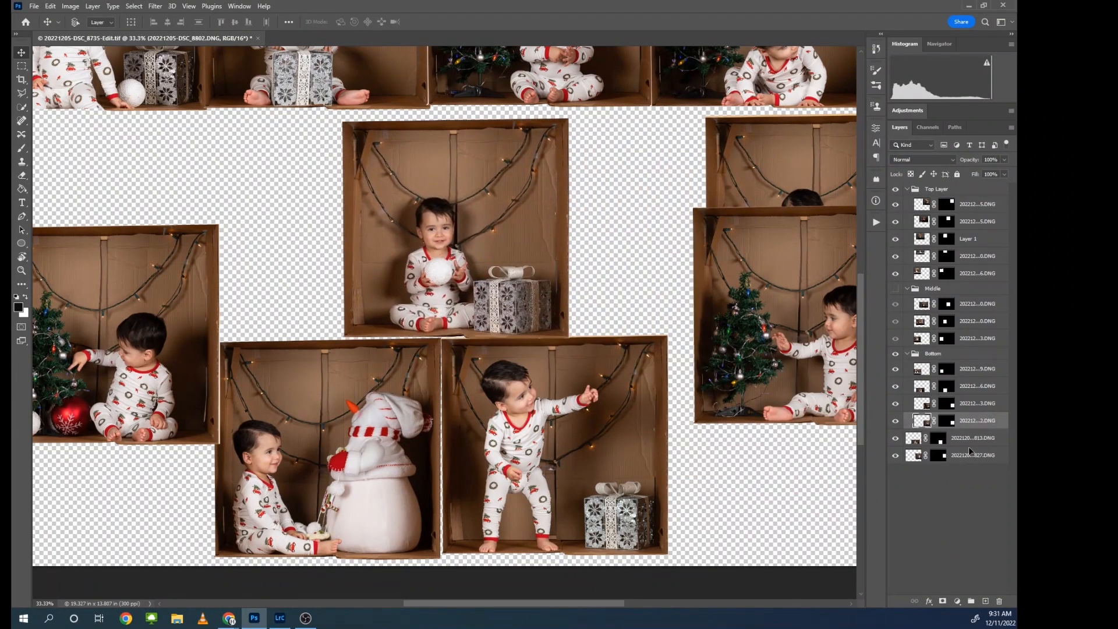
left_click_drag(921, 424, 934, 349)
left_click(923, 422)
left_click_drag(816, 338, 790, 478)
Move DSC_8849 into the Middle group, show that group, and shift the box to the canvas's left edge.
scroll(591, 600, "left", 3)
left_click_drag(922, 386, 895, 323)
left_click(895, 288)
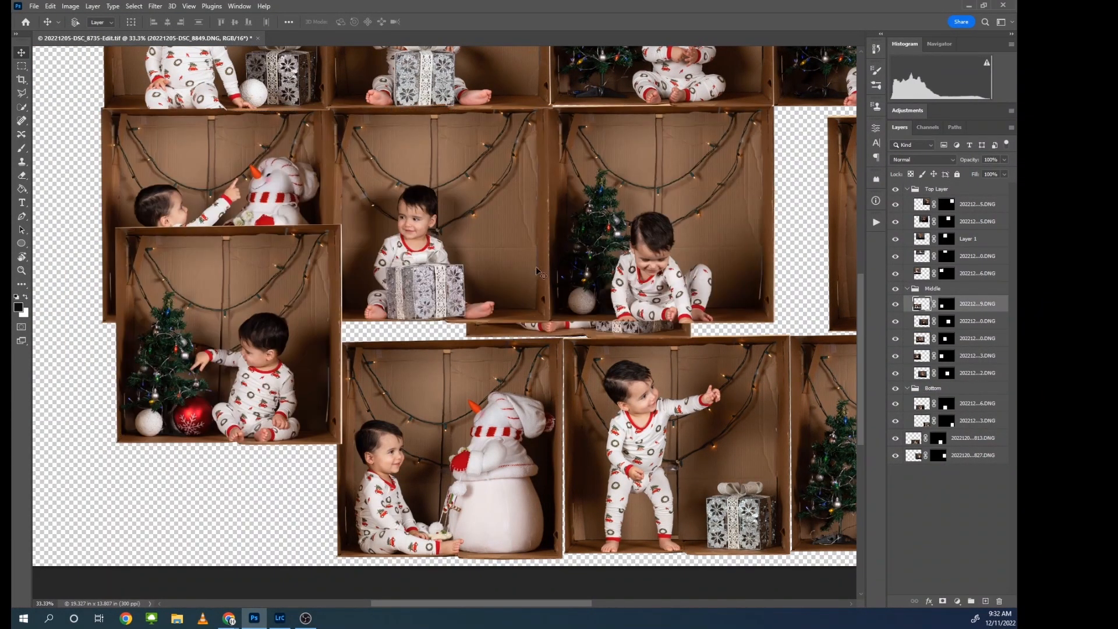
left_click_drag(271, 285, 72, 215)
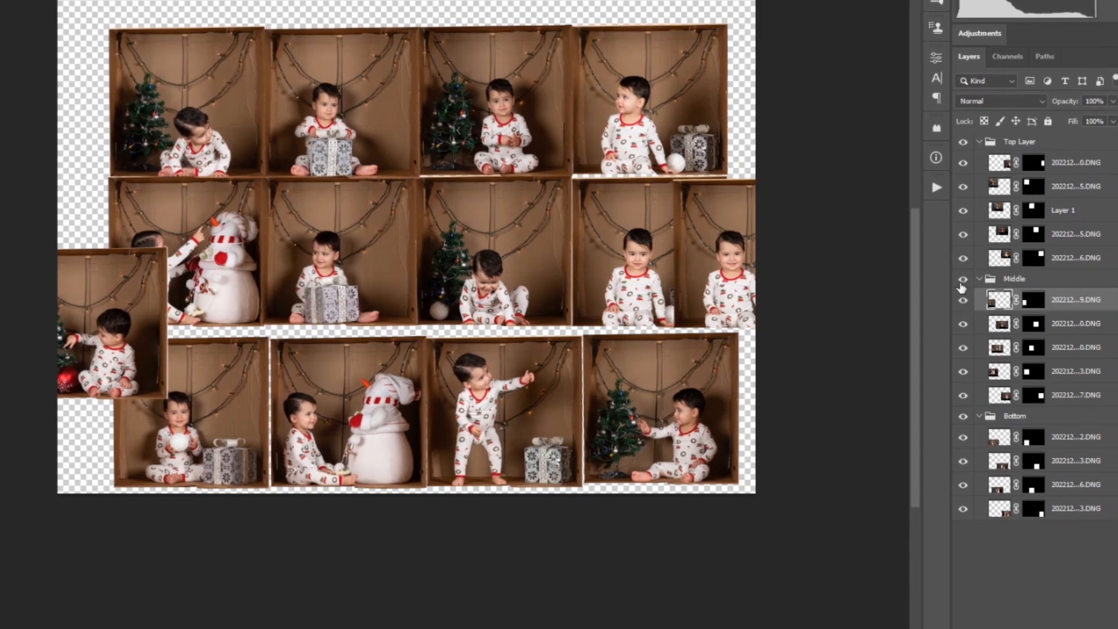
left_click(962, 281)
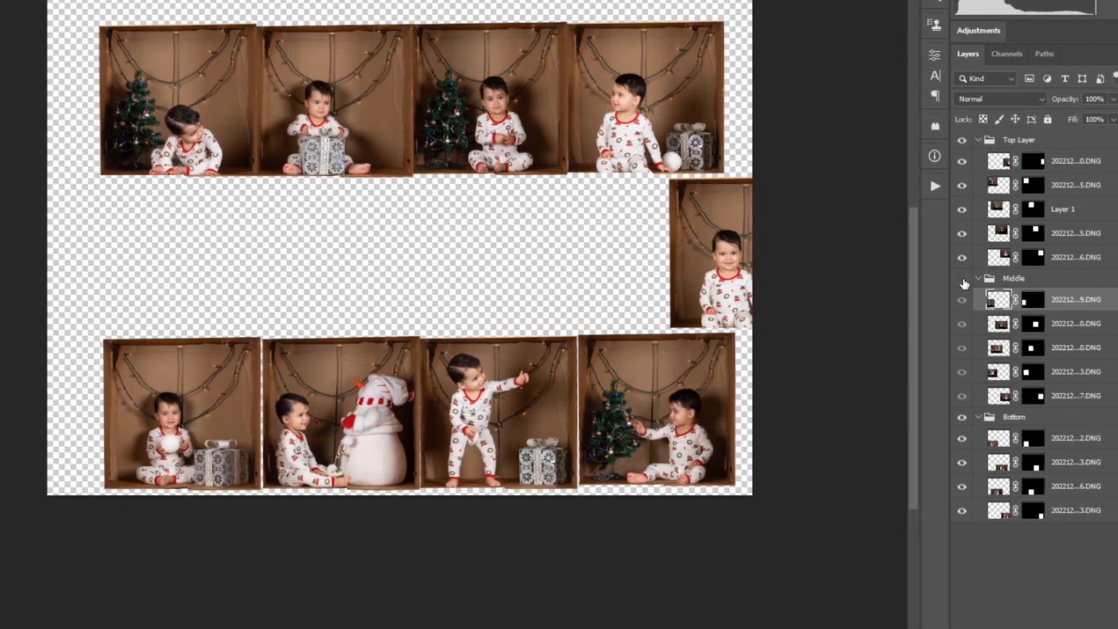
left_click(962, 281)
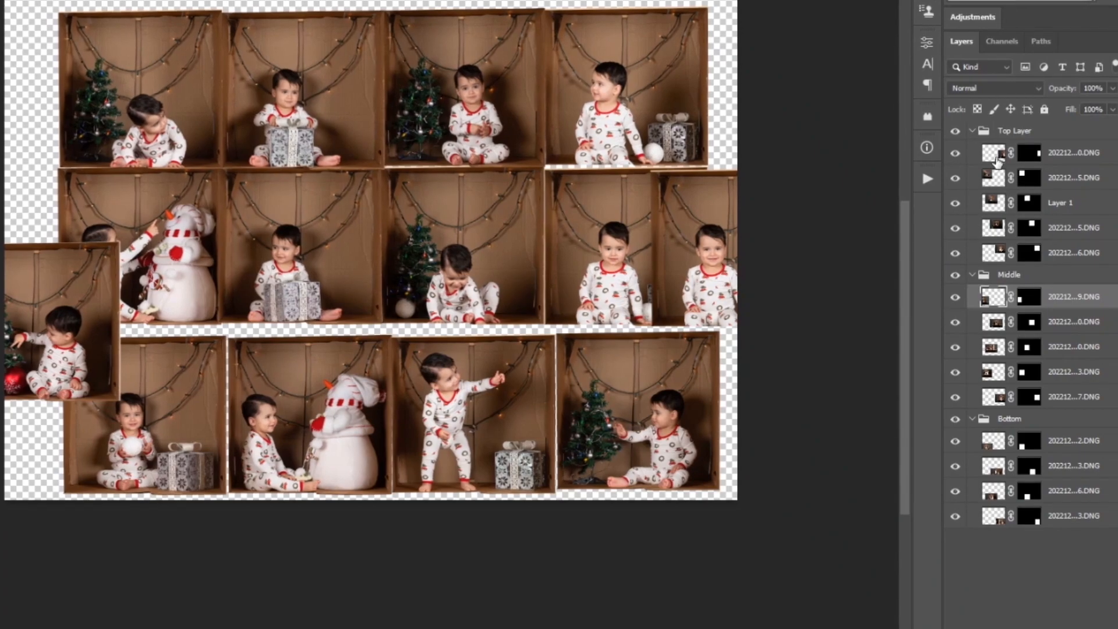
Move the DSC_8840 layer from the Top Layer group to the end of the Middle group.
left_click(956, 154)
left_click(956, 153)
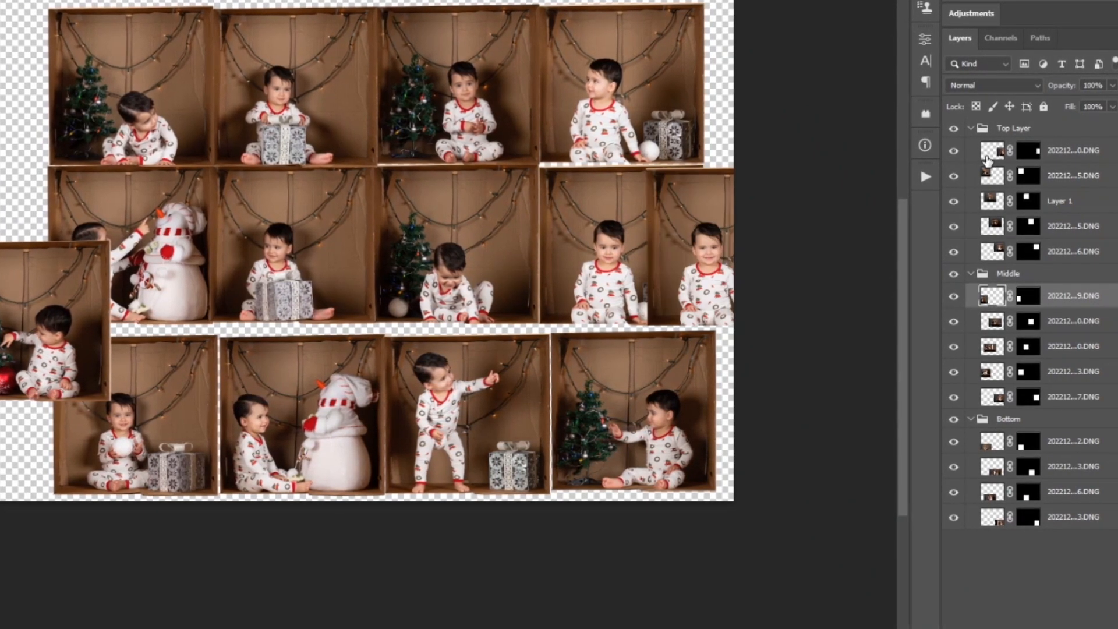
left_click_drag(991, 151, 1023, 405)
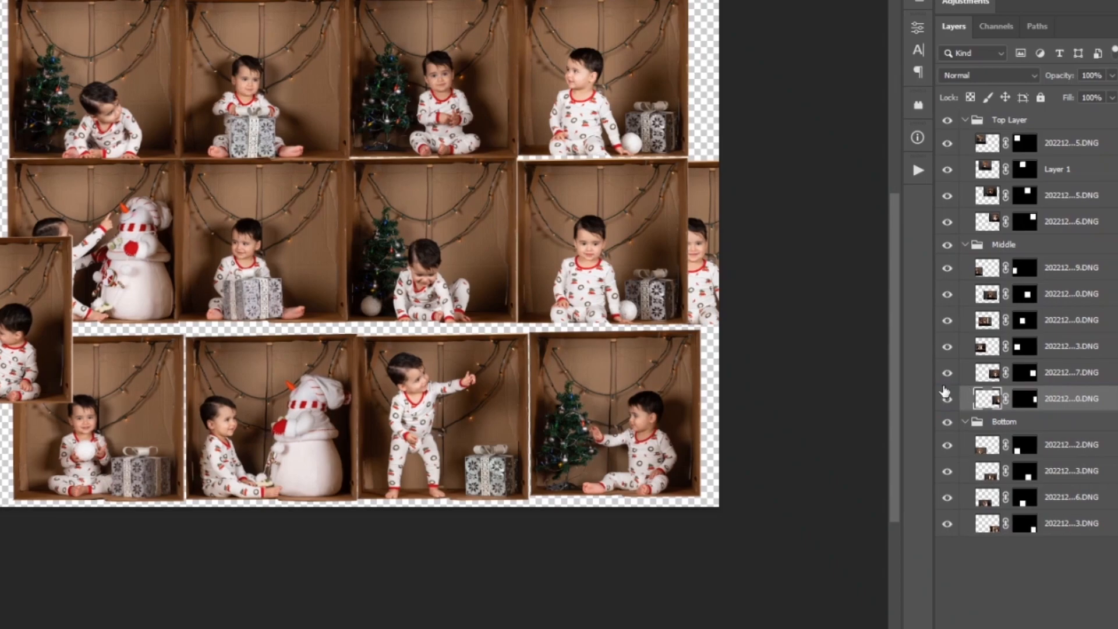
Delete the DSC_8827 layer from the Middle group and place DSC_8840 as the middle row's fourth box.
left_click(955, 380)
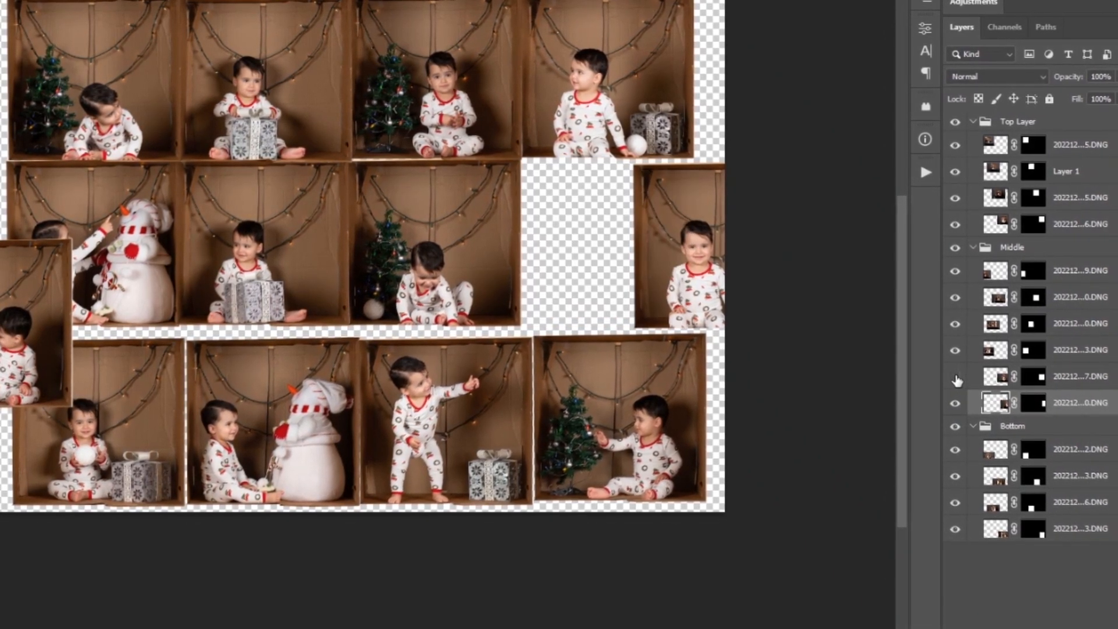
left_click(955, 379)
left_click(1009, 384)
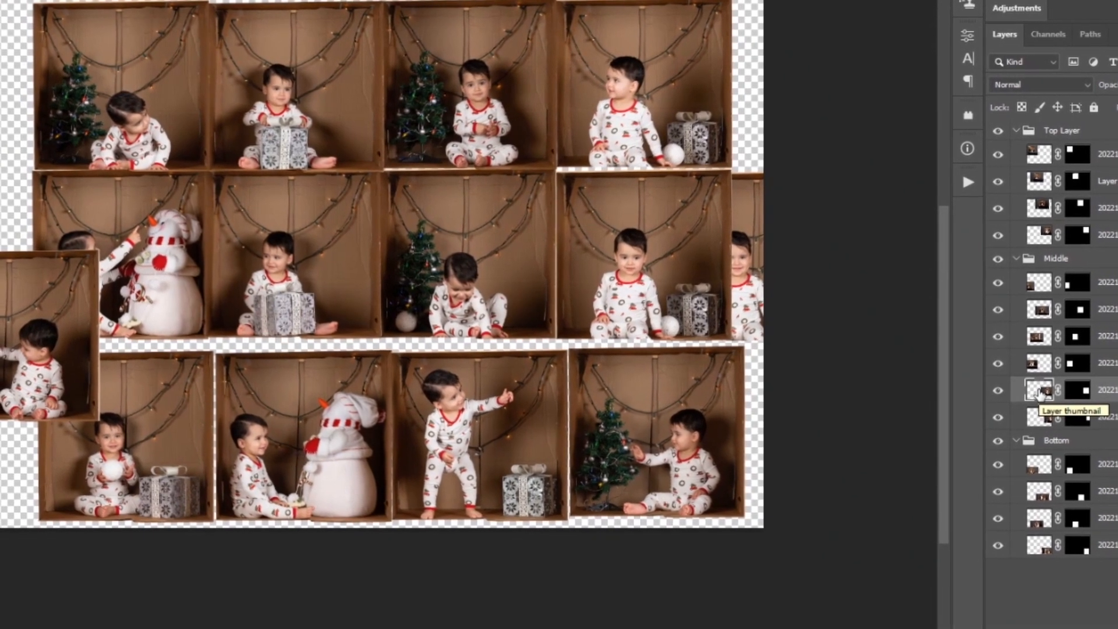
key("Delete")
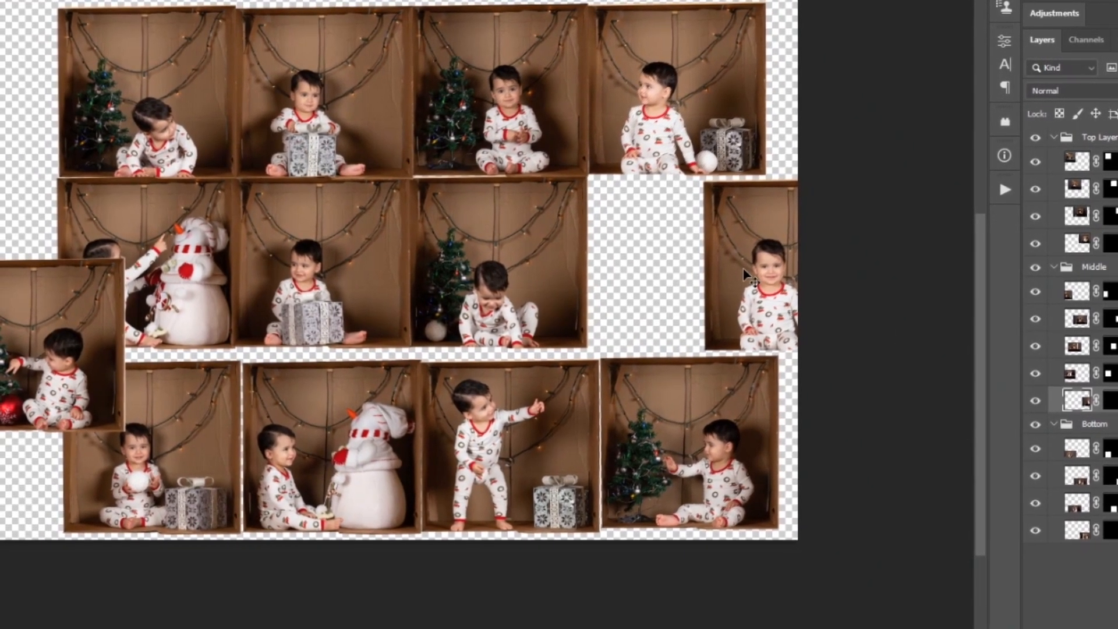
left_click_drag(704, 264, 683, 281)
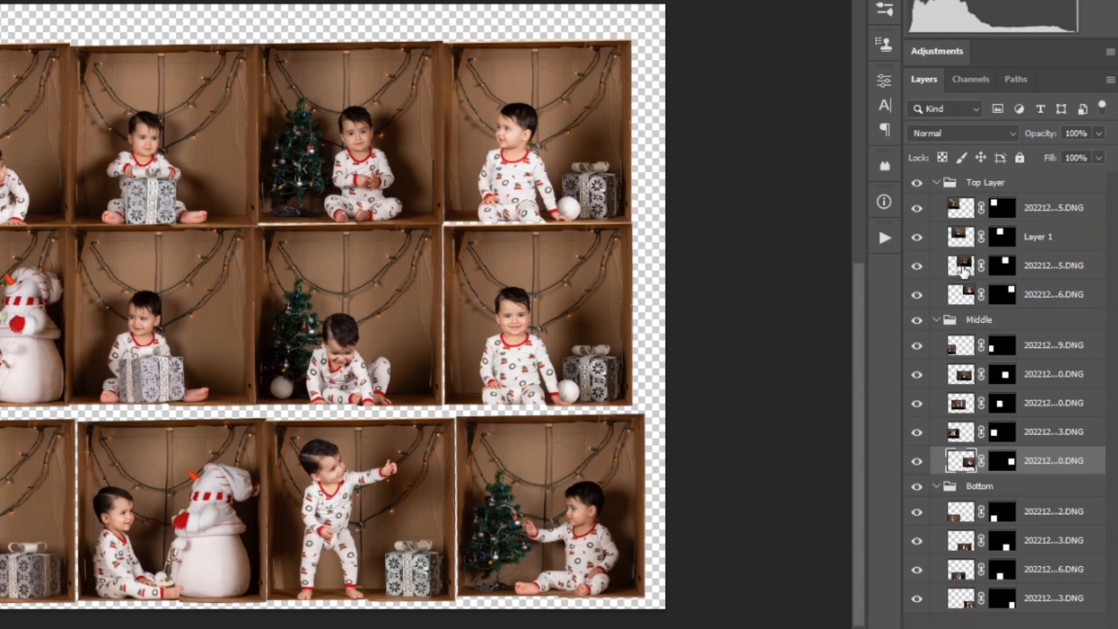
Swap the top row's last two boxes, putting DSC_8826 third and DSC_8735 fourth.
left_click(960, 295)
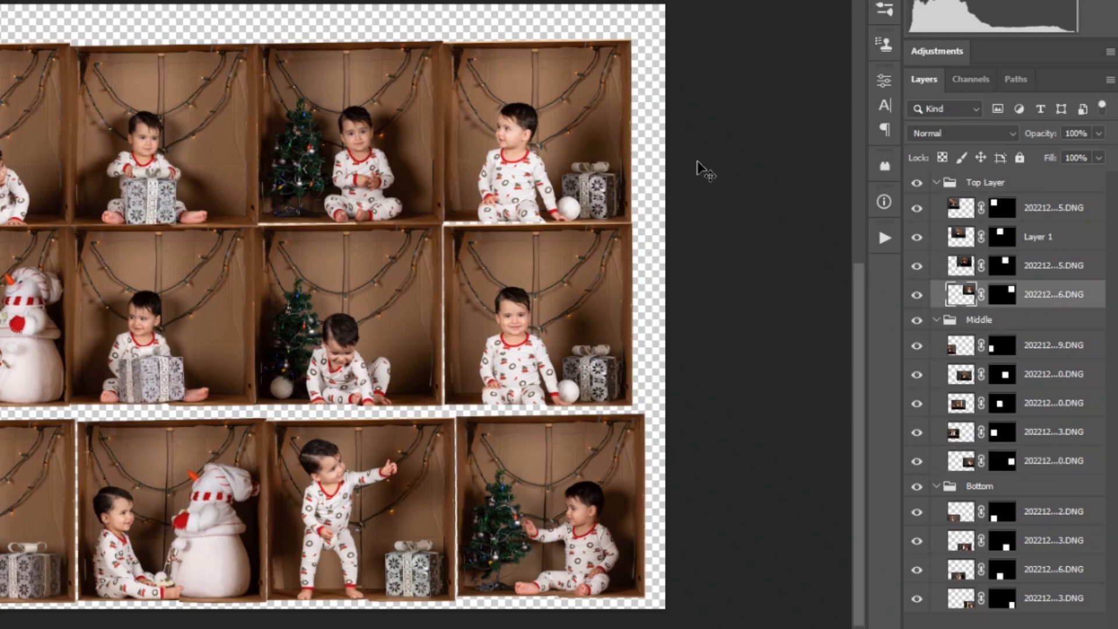
left_click_drag(580, 150, 563, 169)
left_click(957, 267)
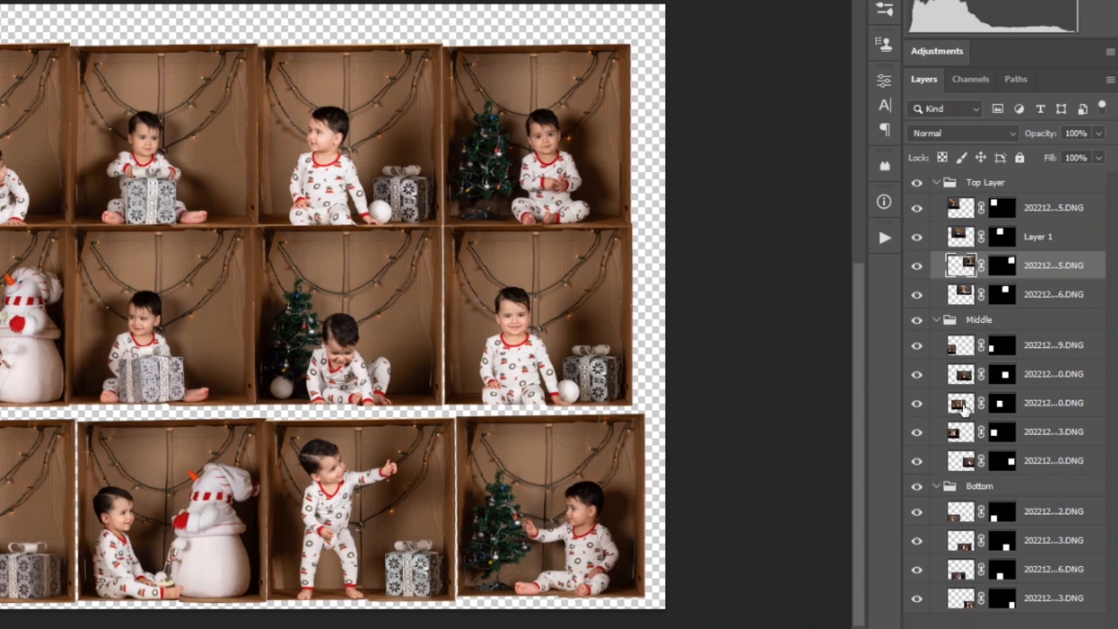
Swap the middle row's second and third boxes, putting the tree box second and the seated child behind the gift third.
left_click(917, 405)
left_click(917, 405)
left_click(947, 403)
left_click_drag(192, 341, 399, 359)
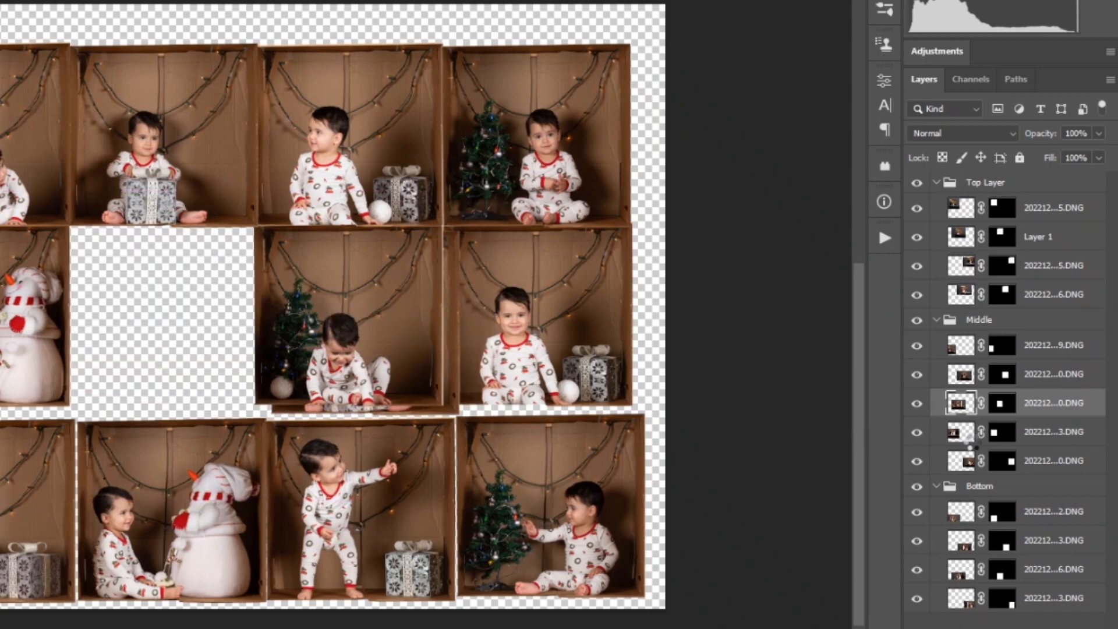
left_click(918, 375)
left_click(917, 376)
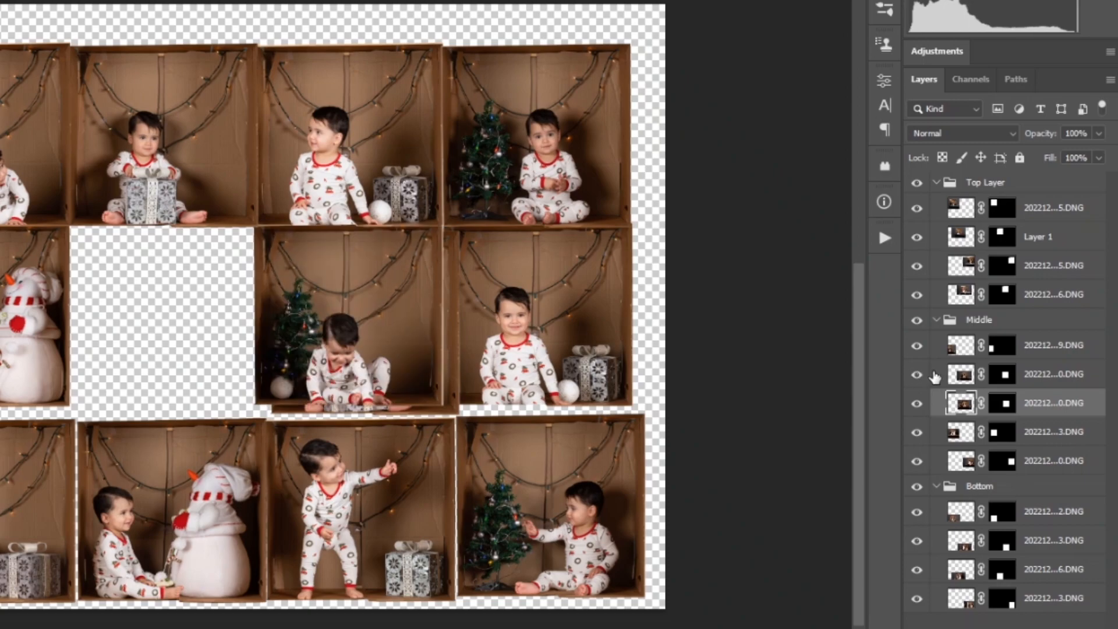
left_click(958, 376)
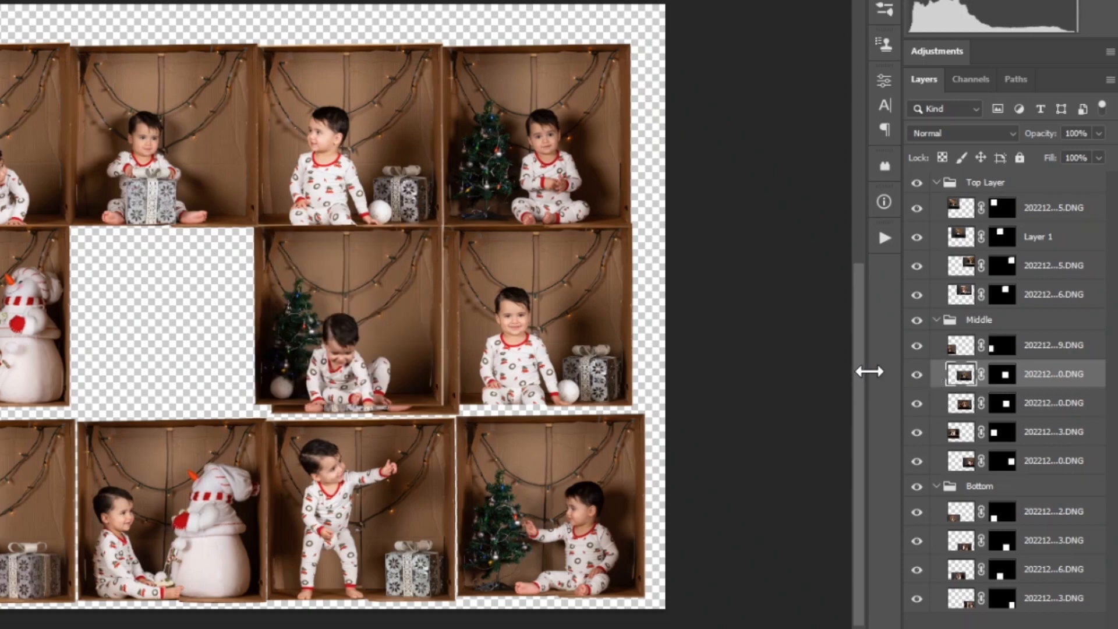
left_click_drag(367, 326, 182, 328)
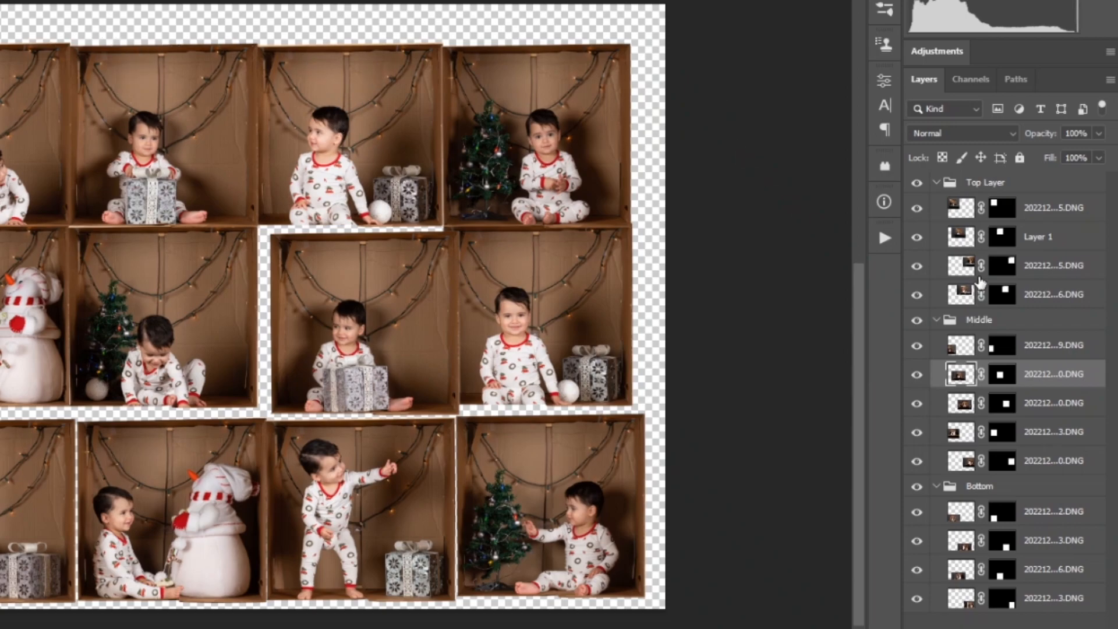
Move the DSC_8826 layer above DSC_8735 in the Top Layer group and nudge its box slightly within the top row.
left_click_drag(938, 300, 932, 262)
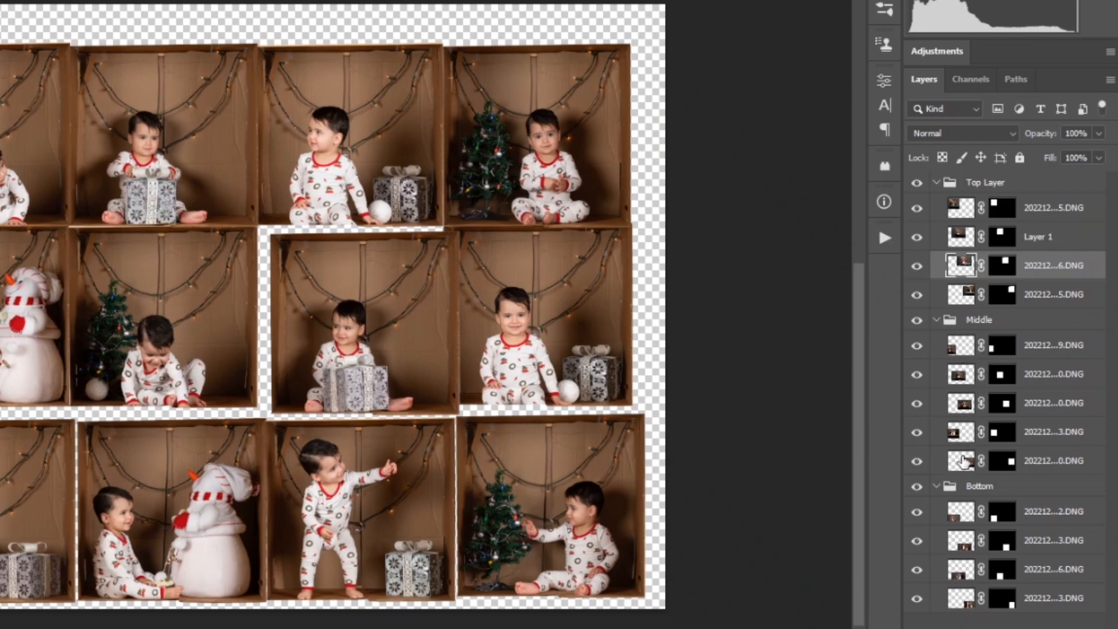
left_click(918, 433)
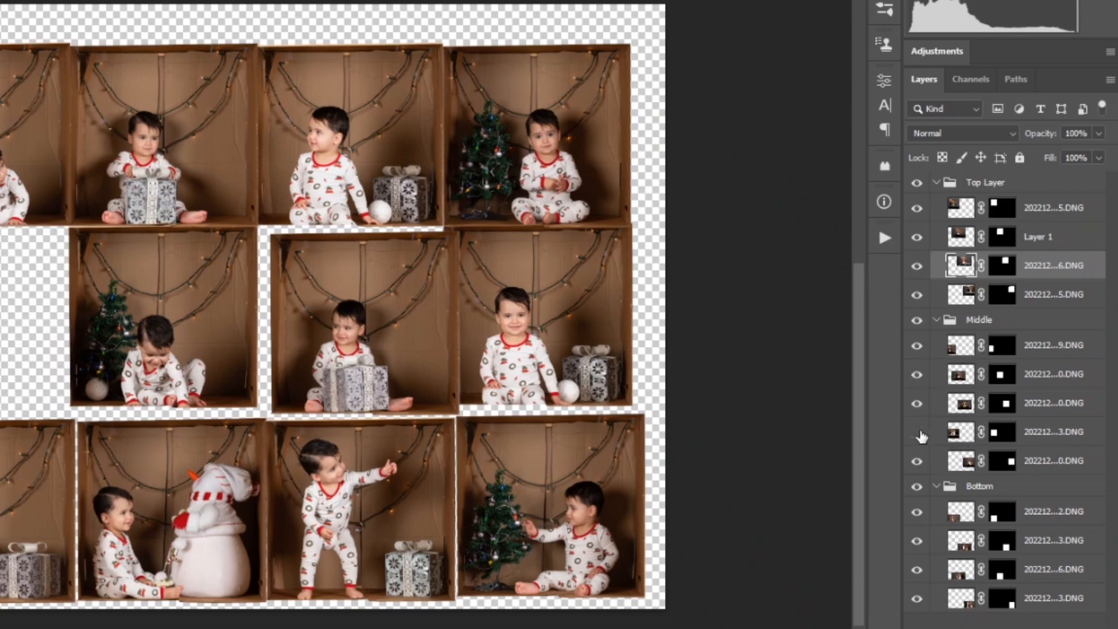
left_click(919, 433)
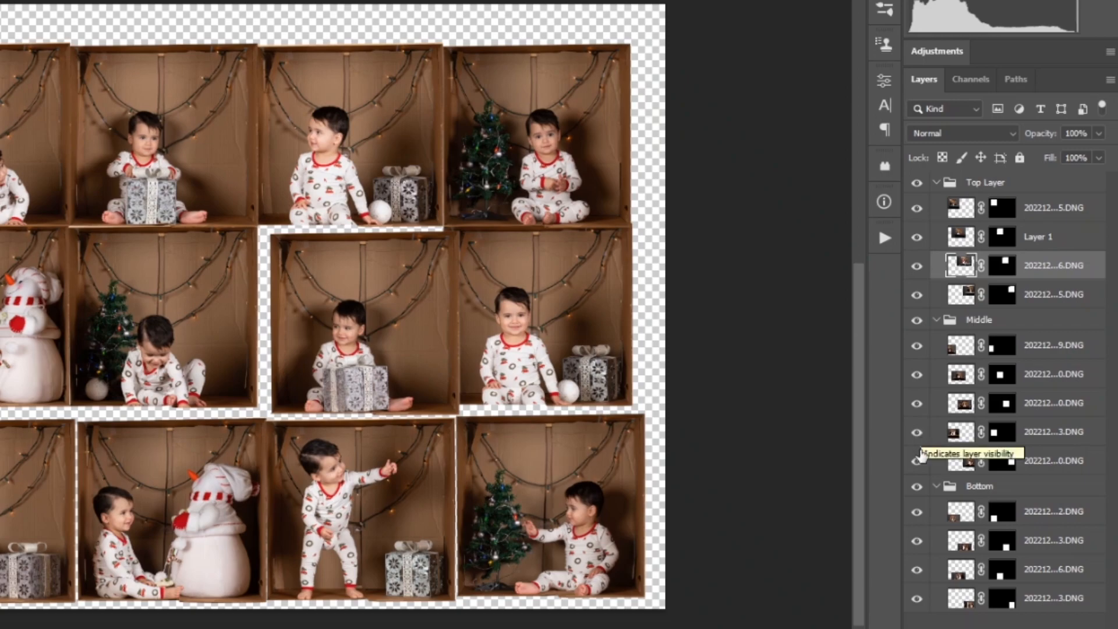
left_click(916, 346)
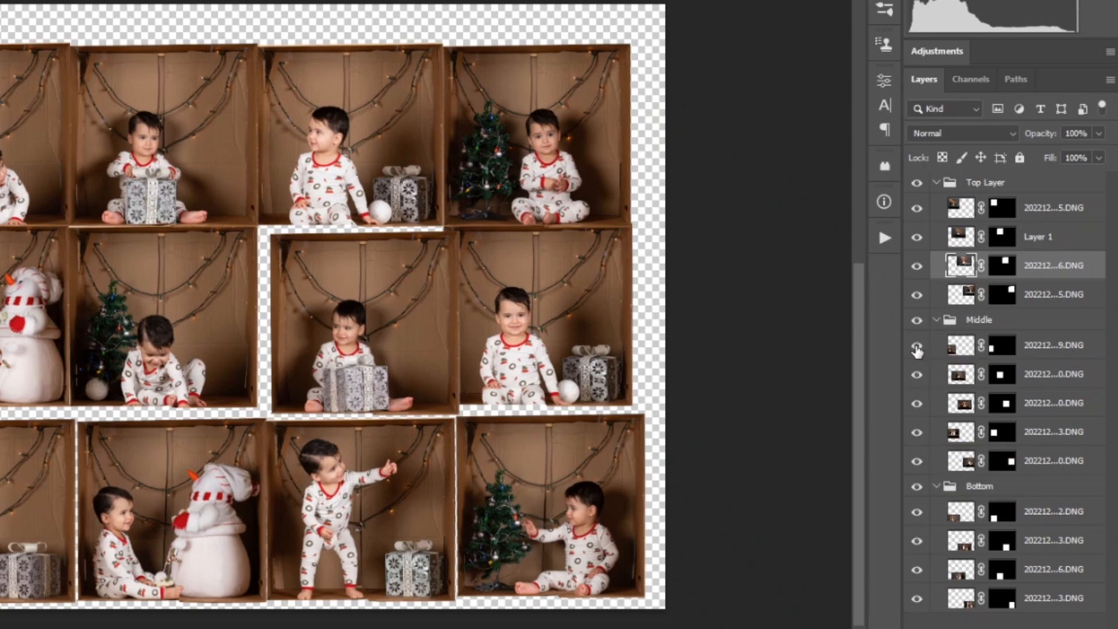
left_click_drag(0, 388, 0, 383)
left_click_drag(352, 135, 348, 139)
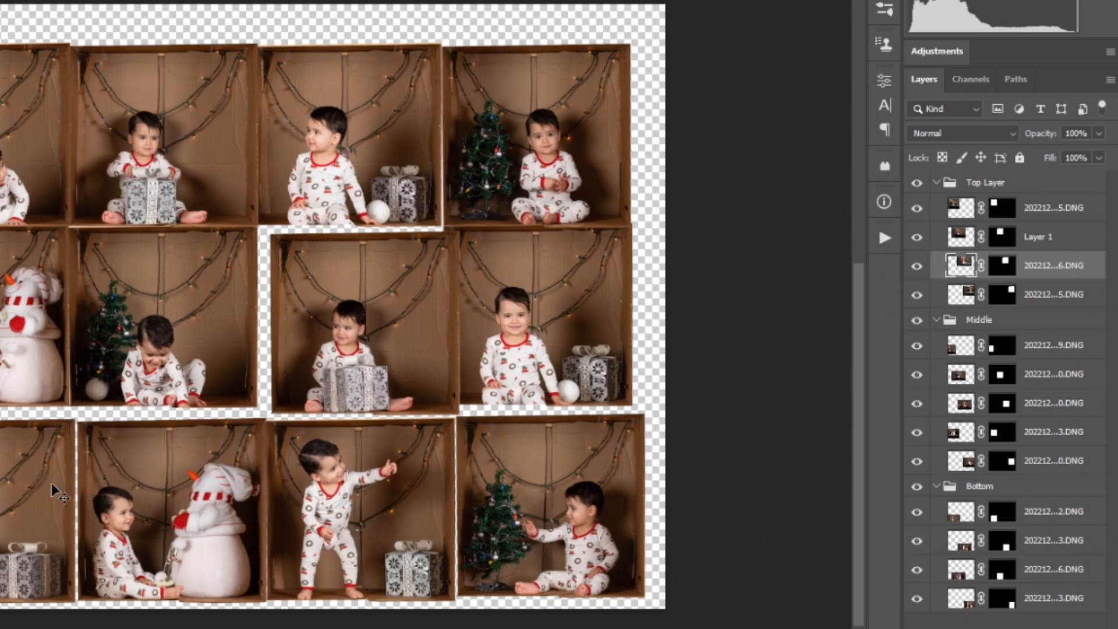
Pull the surplus DSC_8849 box out from behind the middle row's first box and delete its layer.
left_click(3, 403)
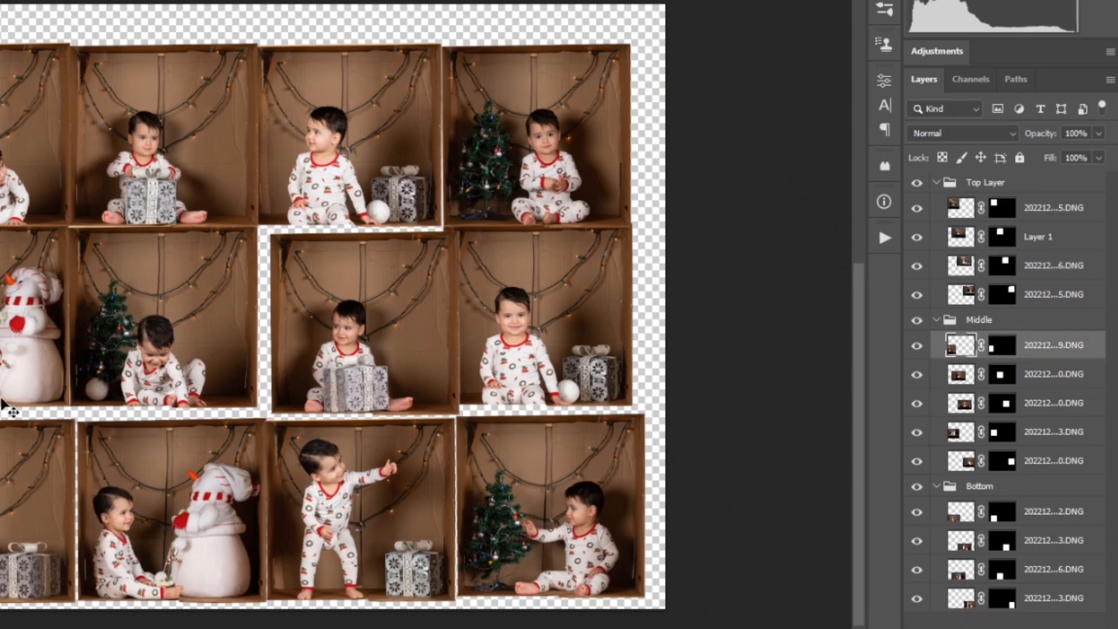
left_click_drag(2, 403, 279, 379)
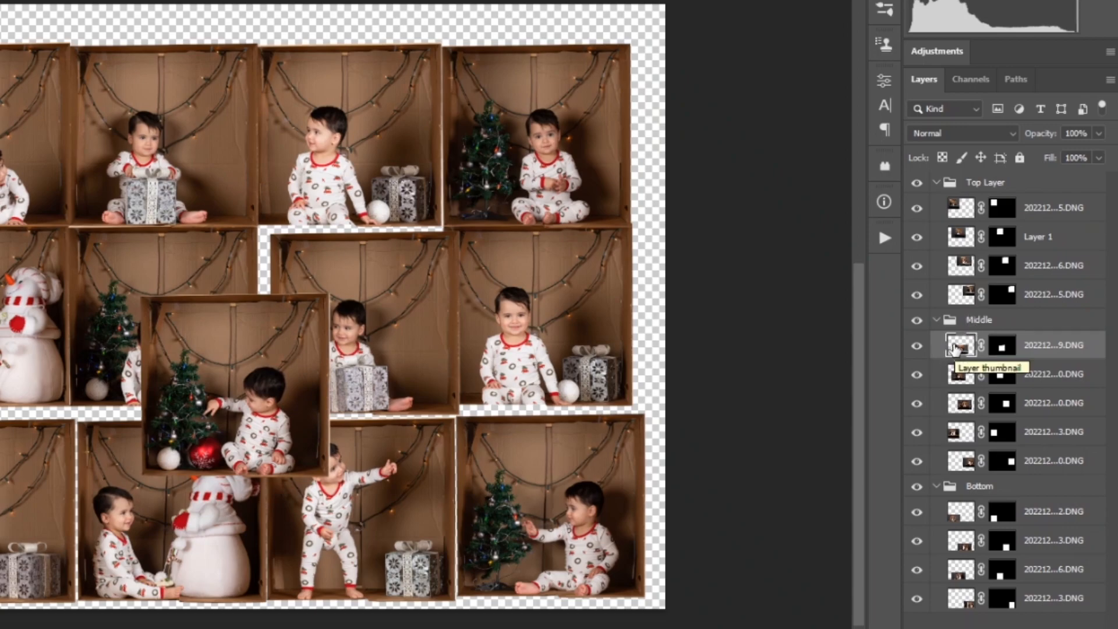
key("Delete")
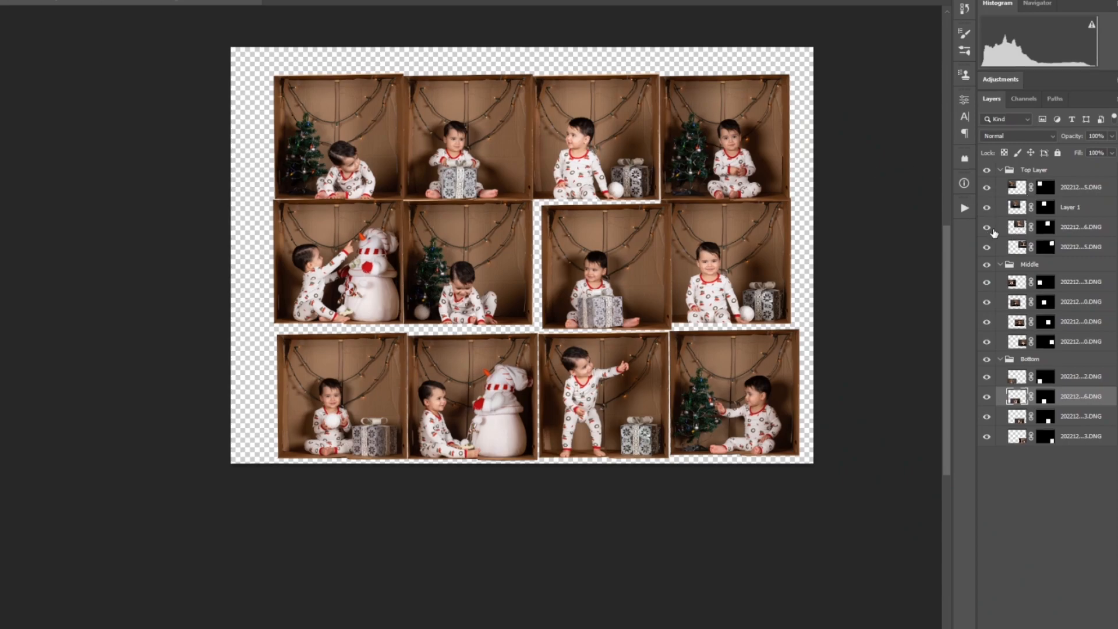
Disable the layer mask on the top row's third box and quick-select the child's body, legs and hanging feet.
left_click(1018, 229)
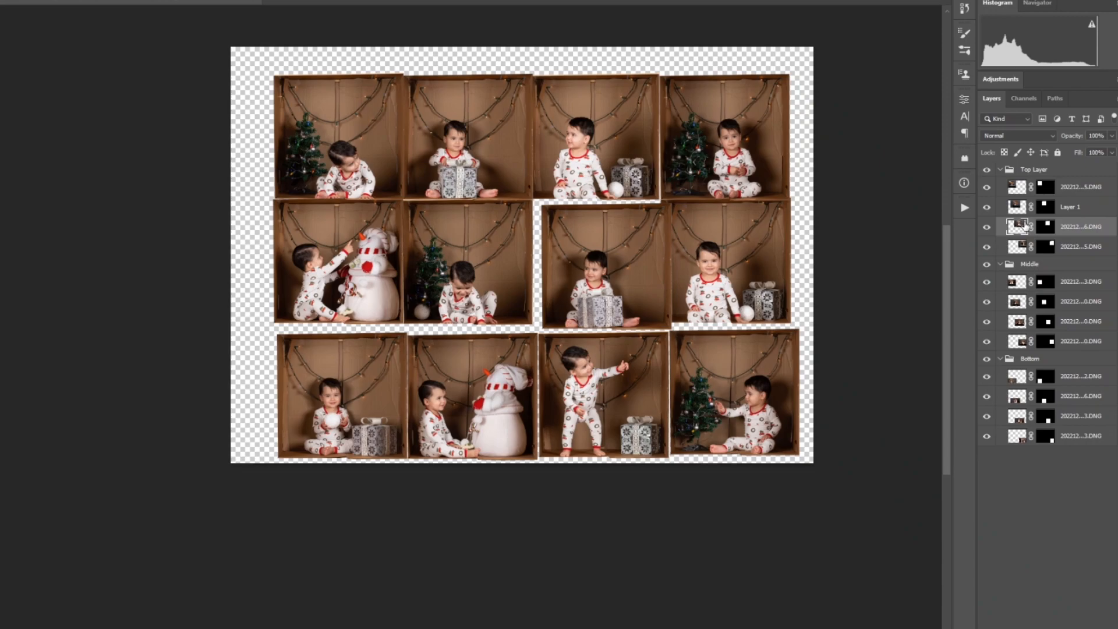
left_click(1047, 229, "shift")
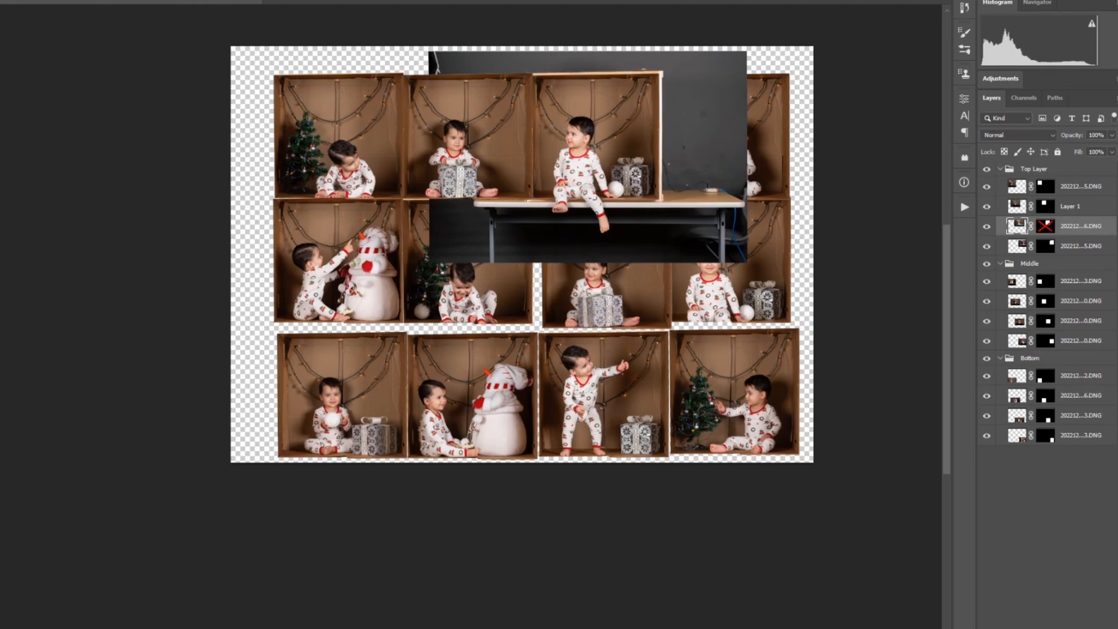
key("ctrl+plus")
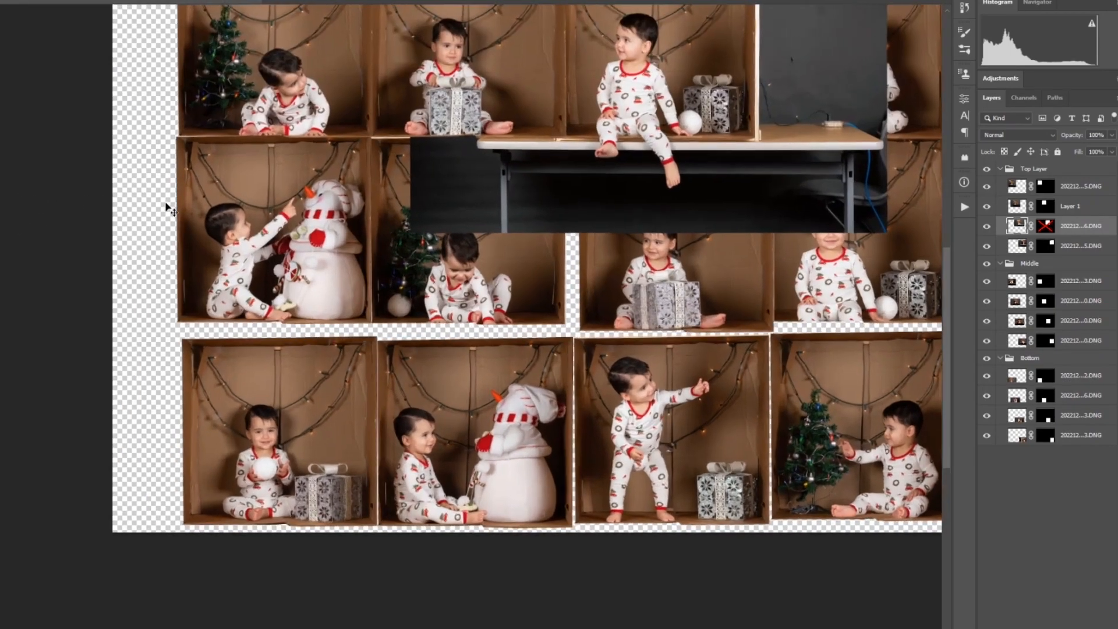
key("ctrl+plus")
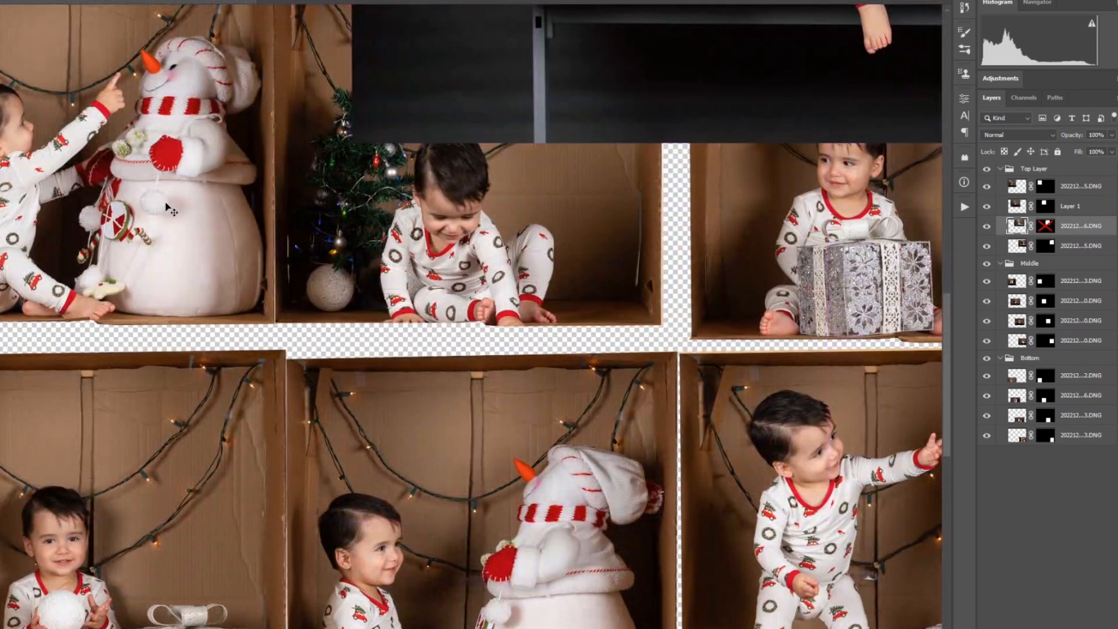
left_click_drag(411, 628, 545, 628)
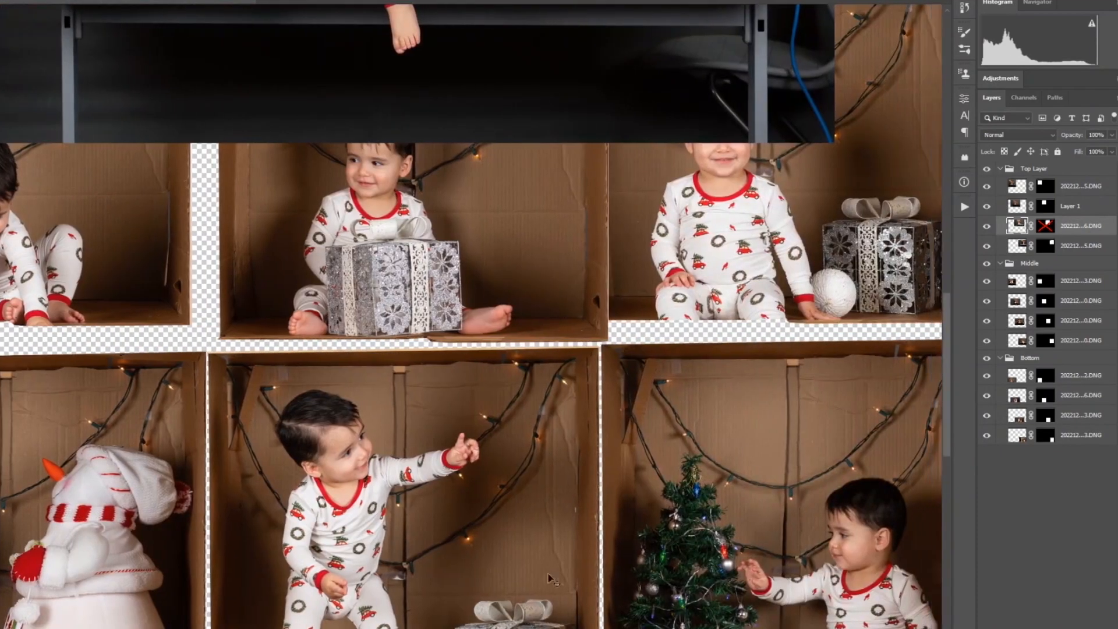
scroll(531, 319, "up", 8)
scroll(409, 308, "up", 6)
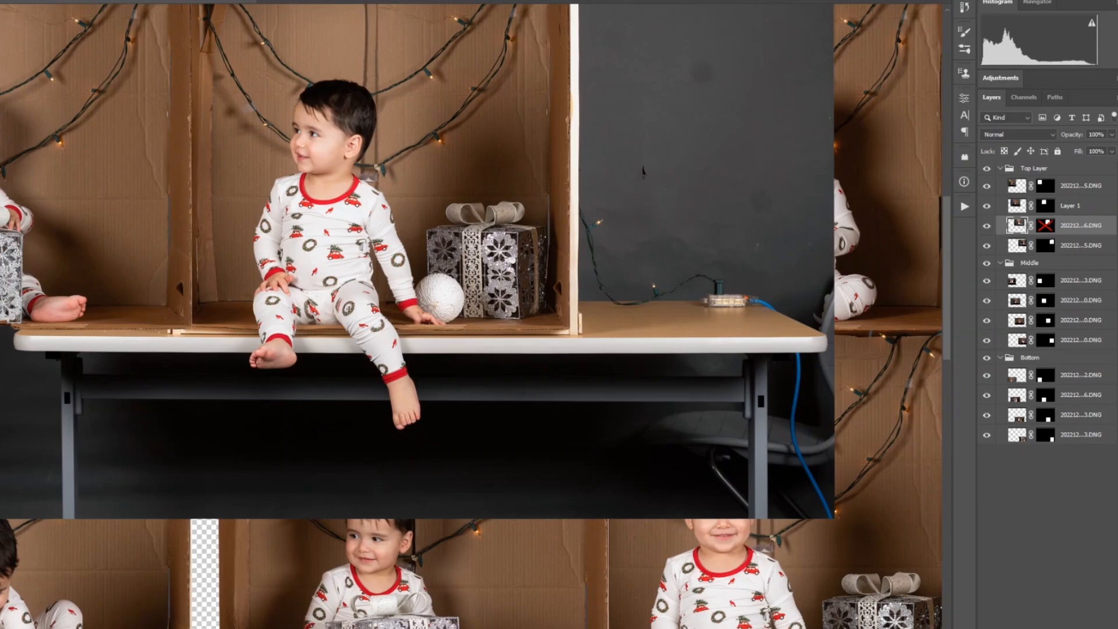
mouse_move(355, 307)
left_mouse_down()
mouse_move(399, 349)
mouse_move(387, 368)
mouse_move(381, 343)
left_mouse_up()
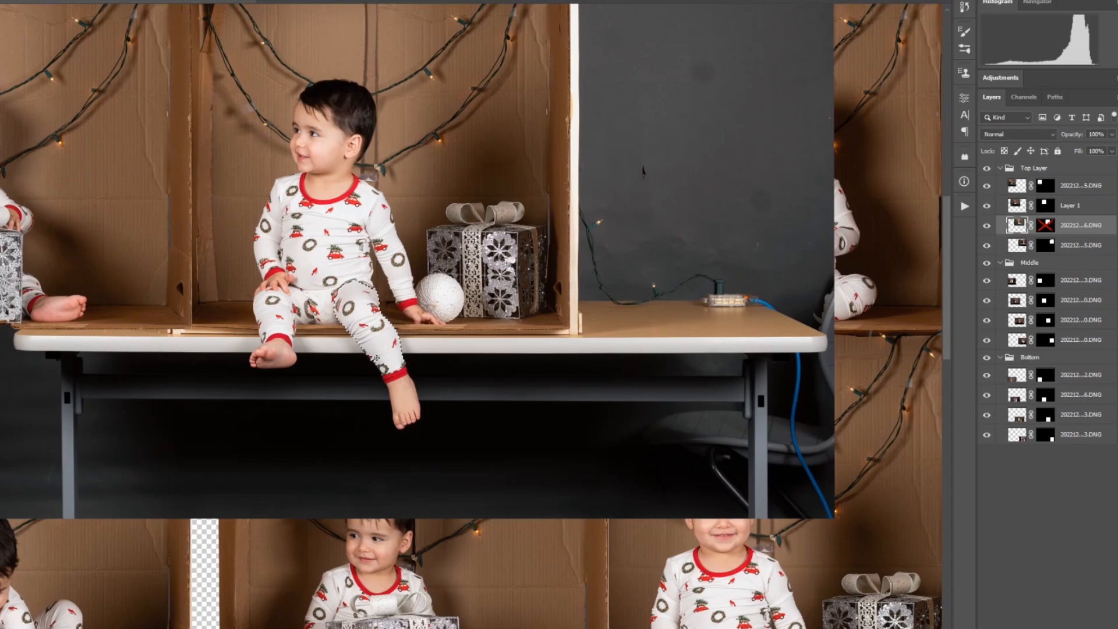
left_click_drag(391, 374, 403, 404)
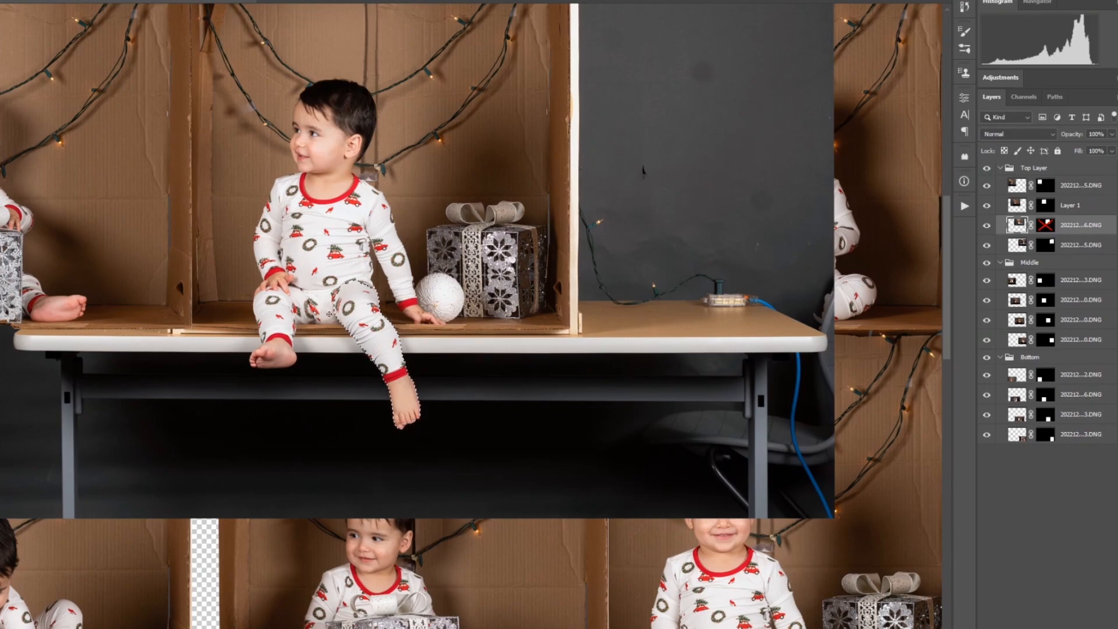
mouse_move(330, 312)
left_mouse_down()
mouse_move(284, 308)
mouse_move(285, 352)
left_mouse_up()
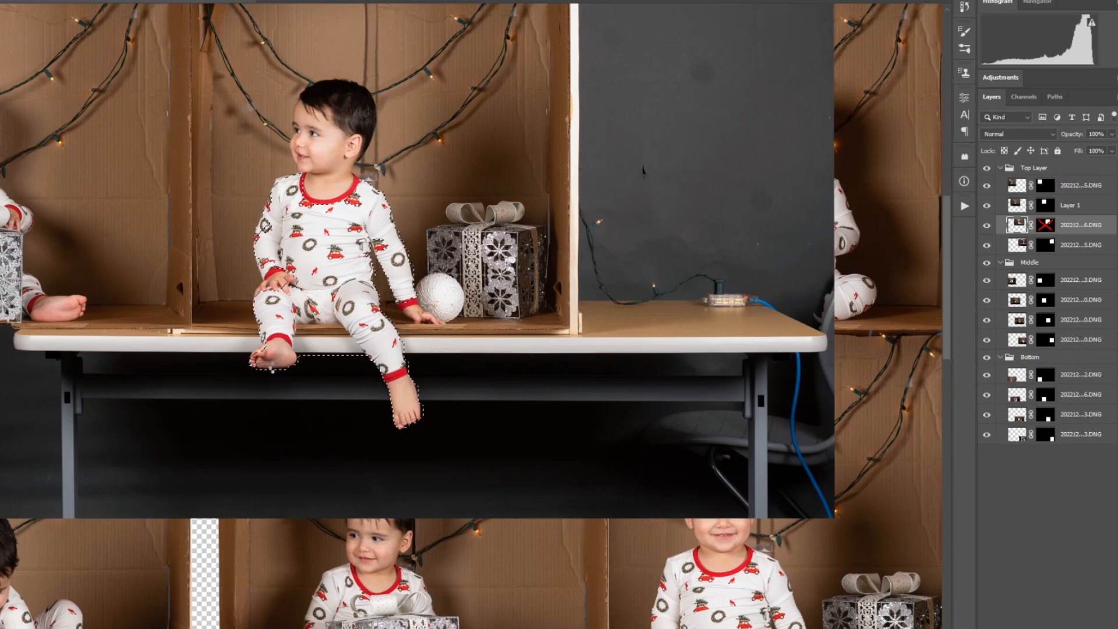
Subtract the tabletop and box edge between the child's legs from the selection.
key("ctrl+plus")
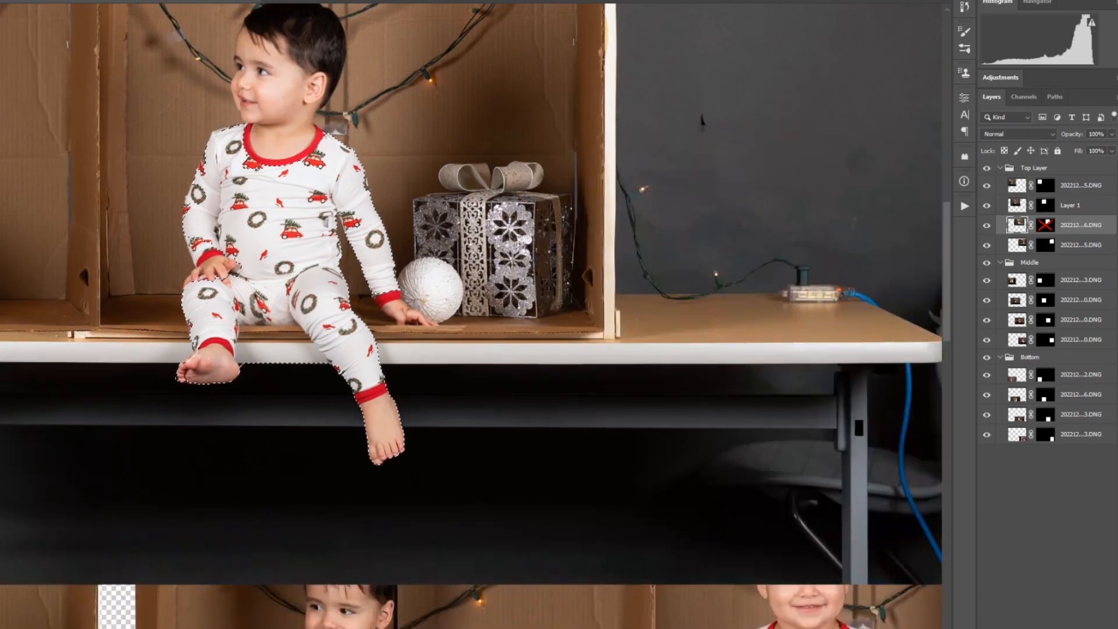
scroll(548, 338, "left", 3)
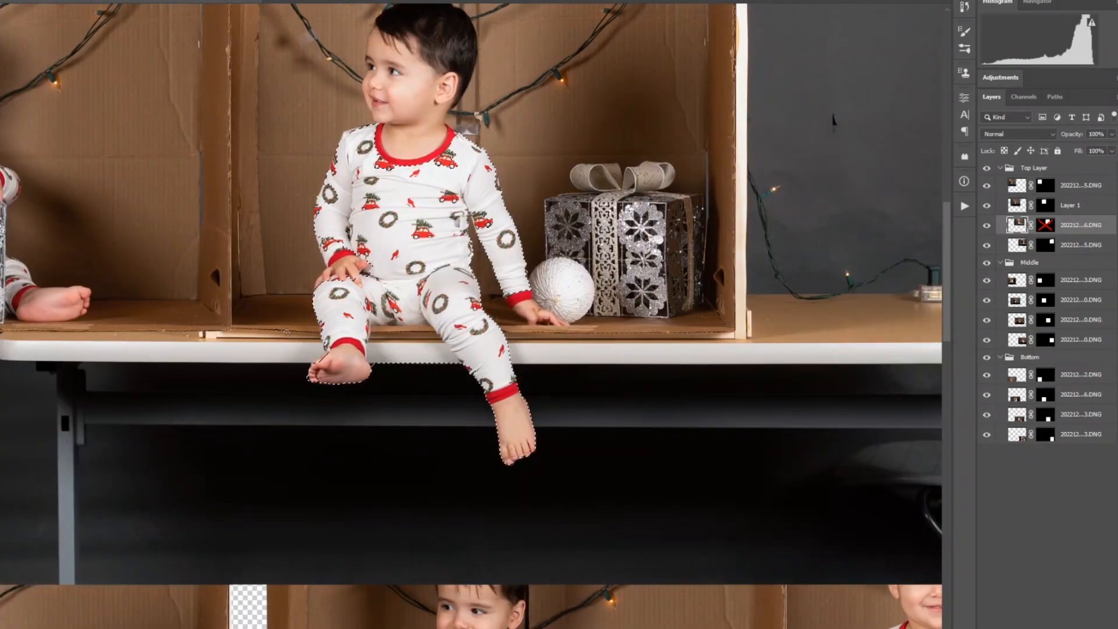
key("ctrl+plus")
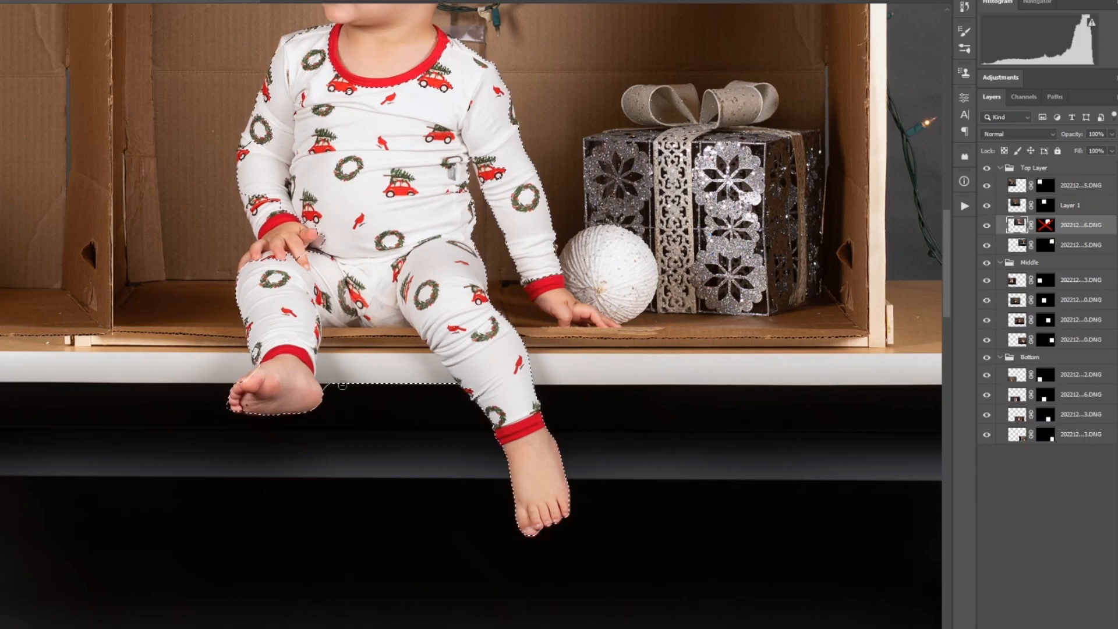
left_click(336, 358, "alt")
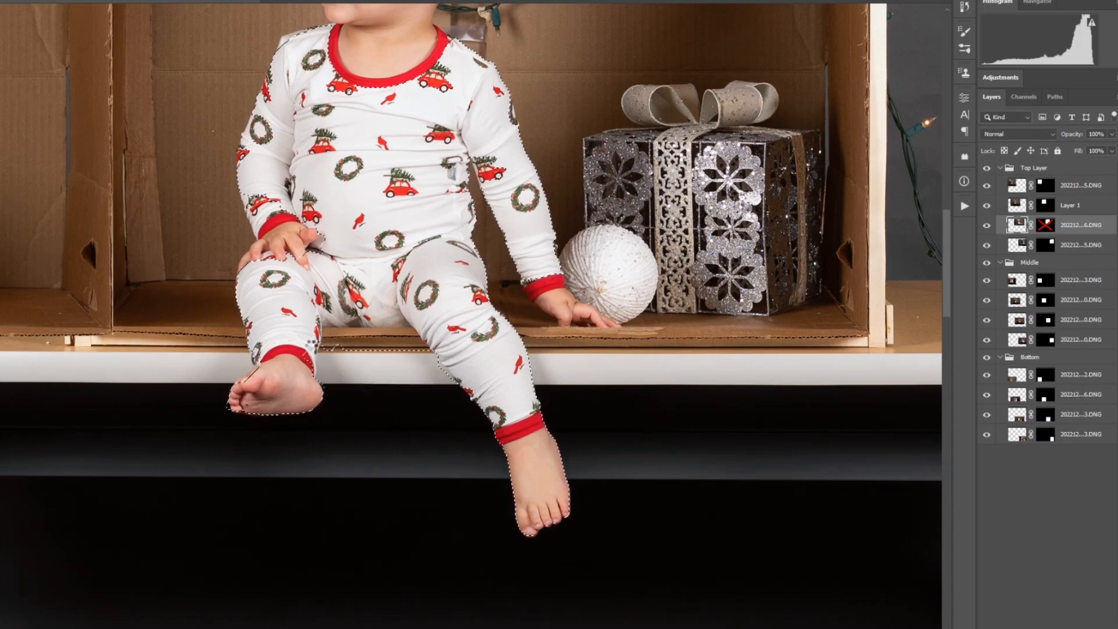
left_click(351, 359, "alt")
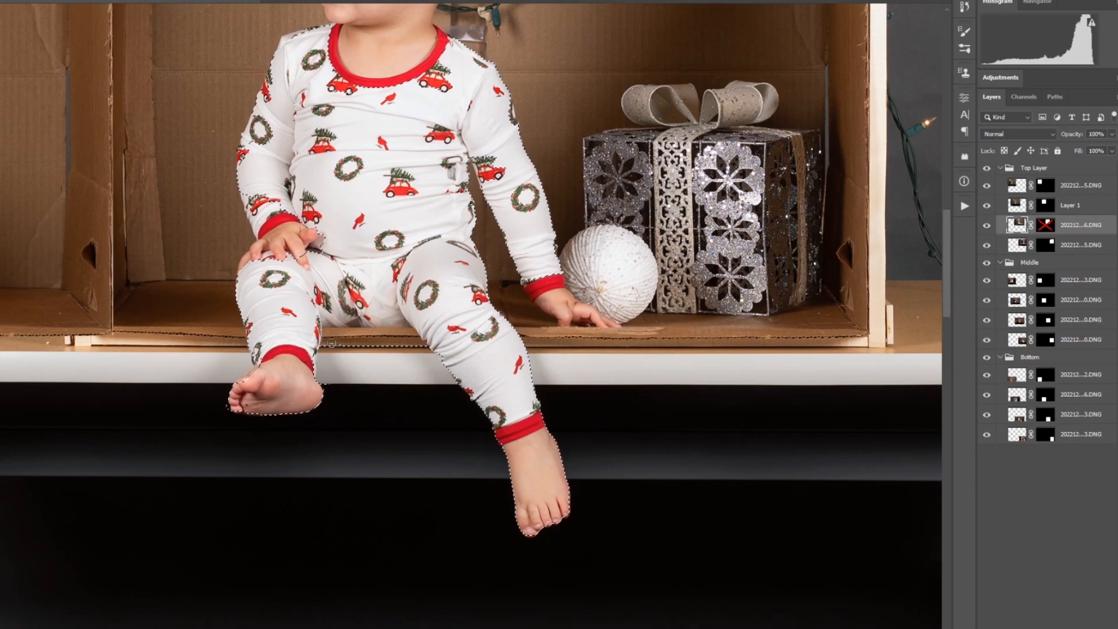
left_click(396, 344, "alt")
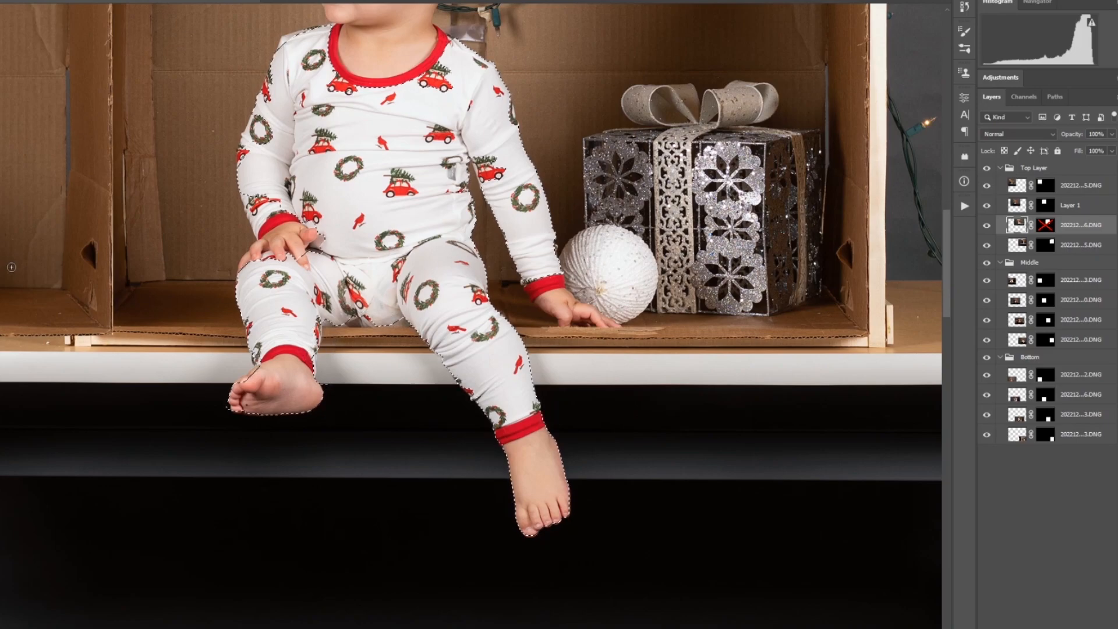
Lasso the missing inner trouser edge and ankle of the child's bent leg into the selection.
scroll(305, 348, "up", 5)
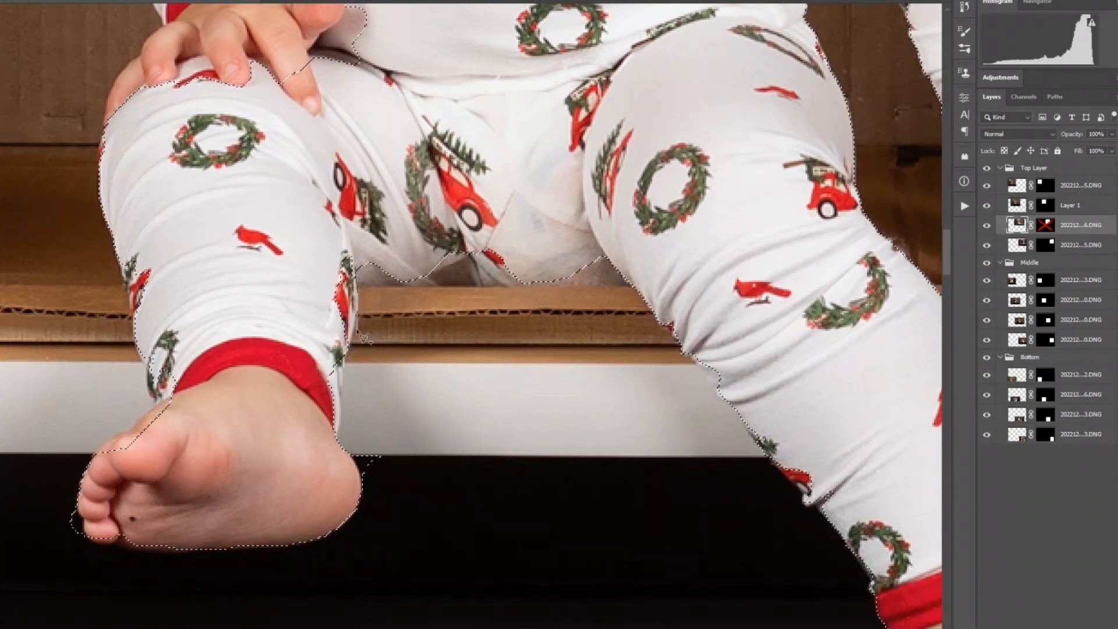
left_click(347, 363)
left_click(312, 460)
left_click(235, 348)
left_click(274, 241)
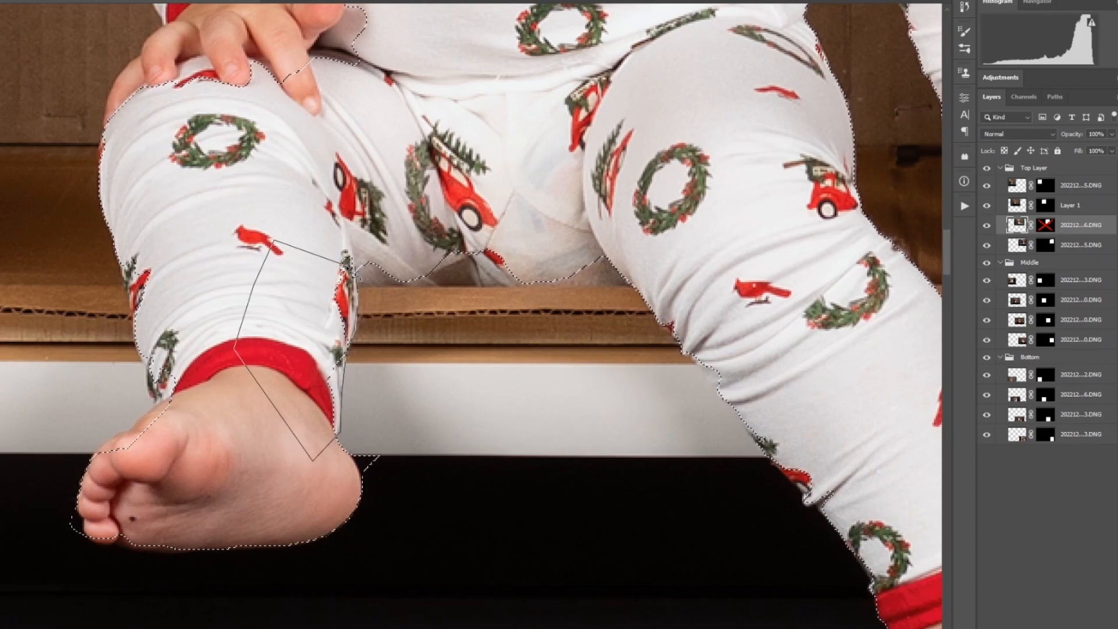
left_click(357, 270)
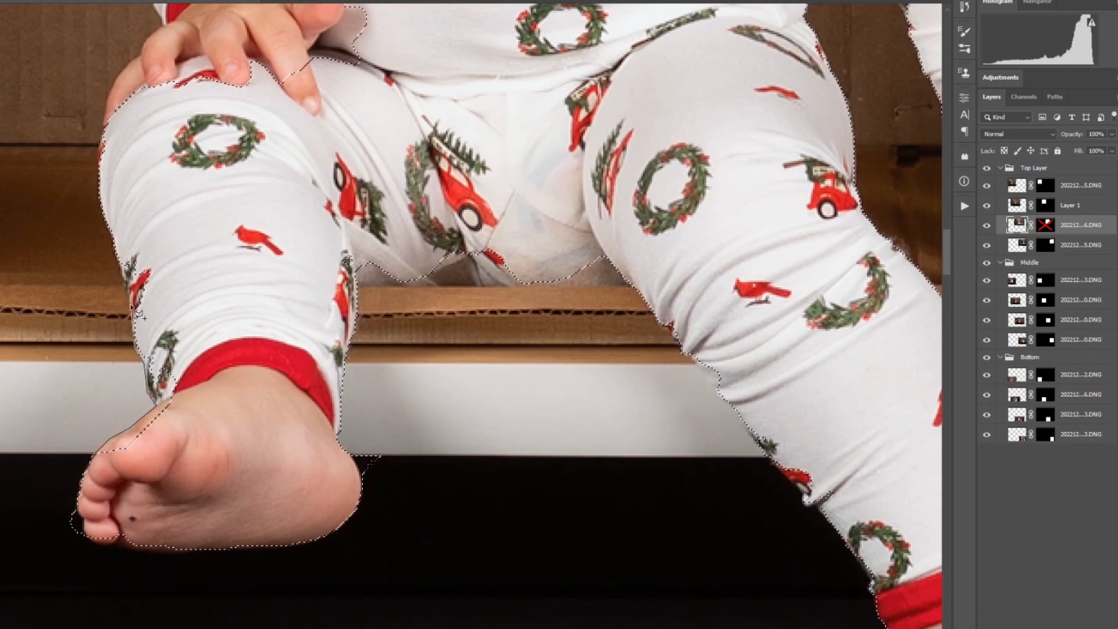
Add the missed top edge of the bent leg's foot and big toe to the selection with the lasso.
left_click(121, 255)
left_click(126, 230)
left_click(206, 220)
left_click(281, 268)
left_click(312, 424)
left_click(282, 486)
double_click(102, 463)
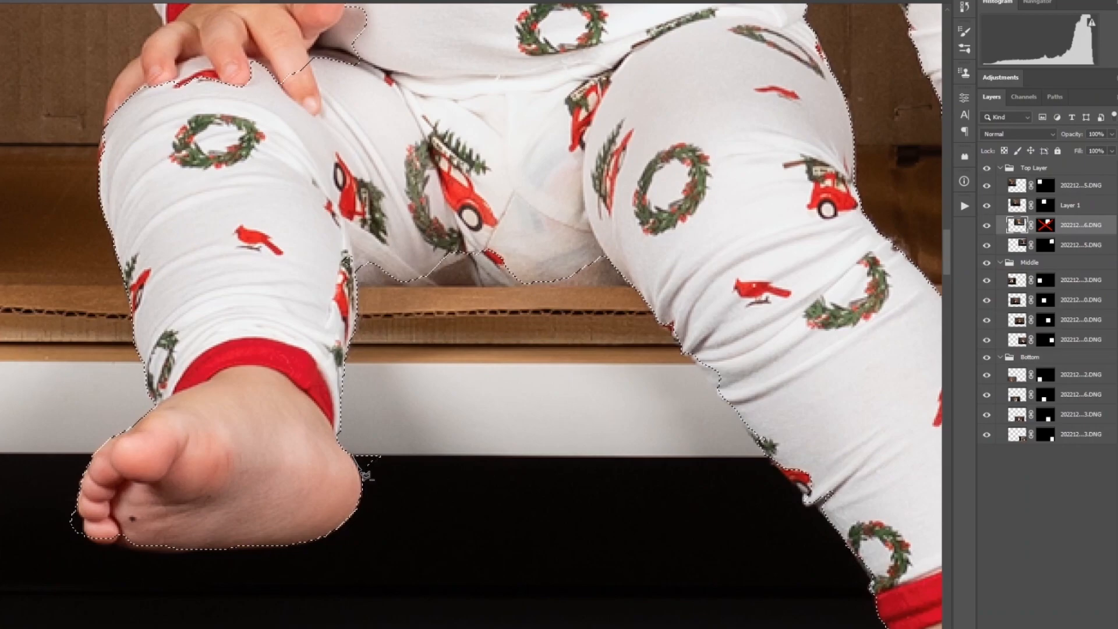
Subtract the sliver of table edge beside the bent leg's heel from the selection.
left_click(368, 488)
left_click(437, 430)
left_click(407, 409)
left_click(352, 457)
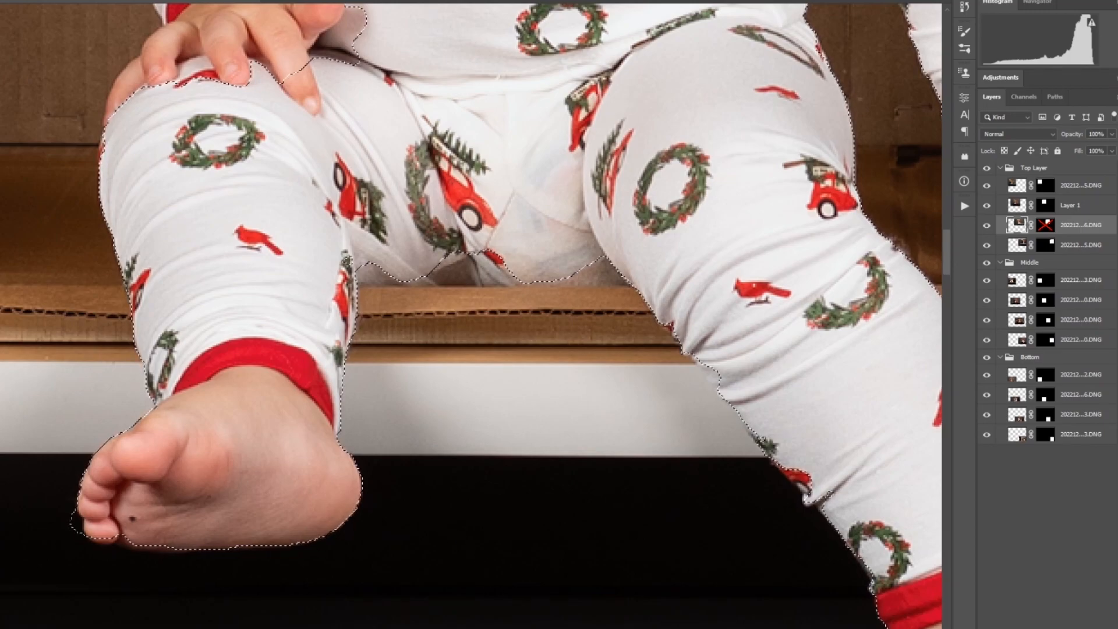
Add the missed trouser edge below the knee on the child's dangling leg to the selection.
scroll(472, 315, "right", 10)
scroll(471, 315, "left", 6)
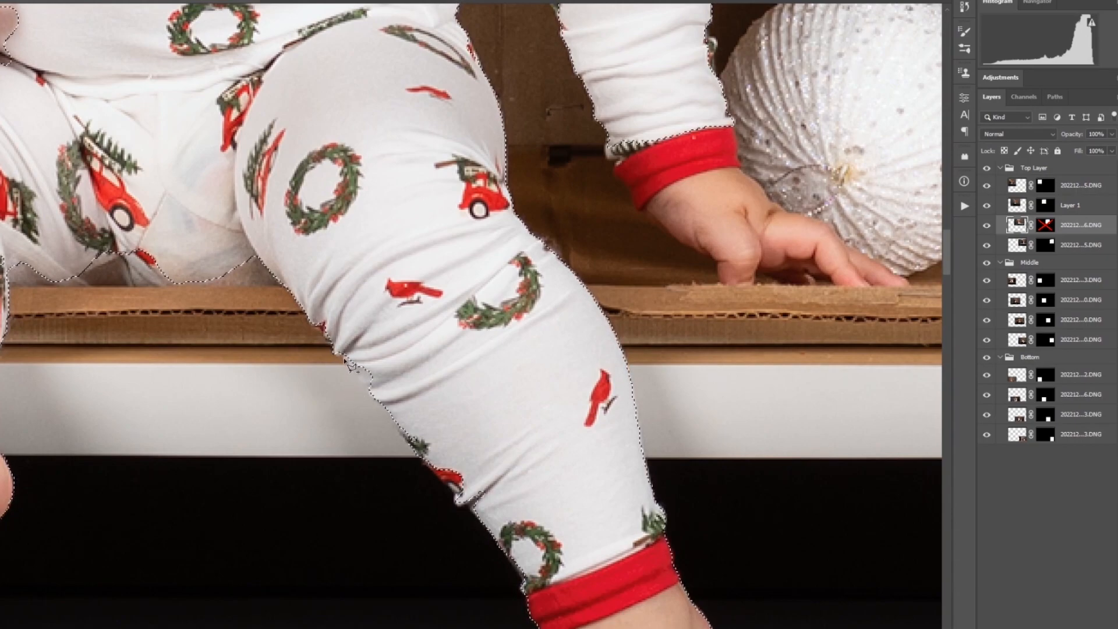
left_click(344, 356, "shift")
left_click(431, 356)
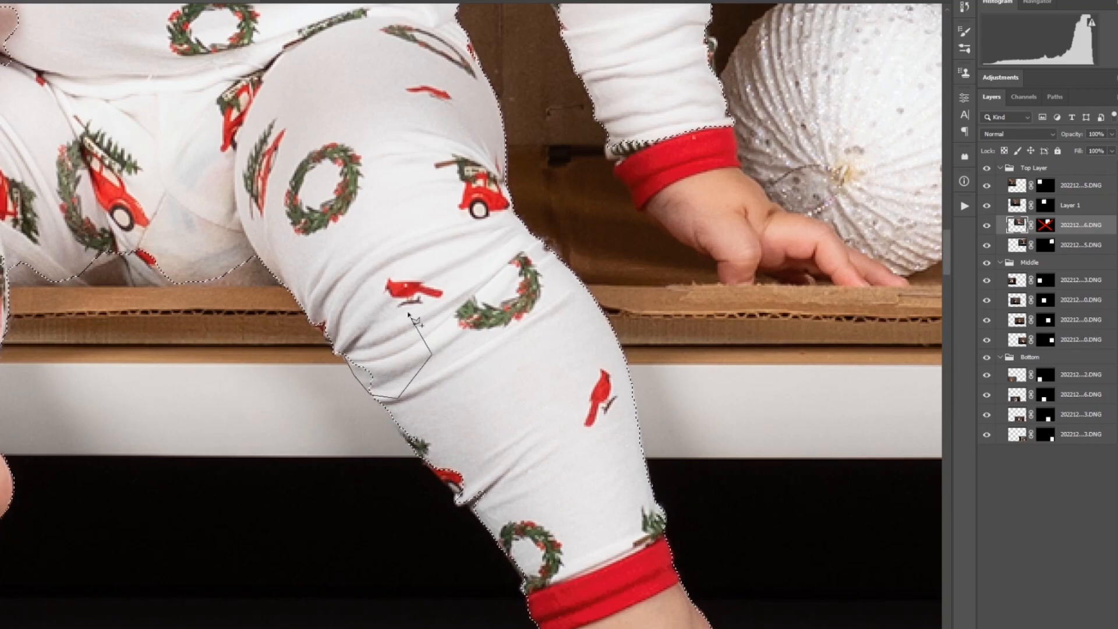
left_click(351, 361)
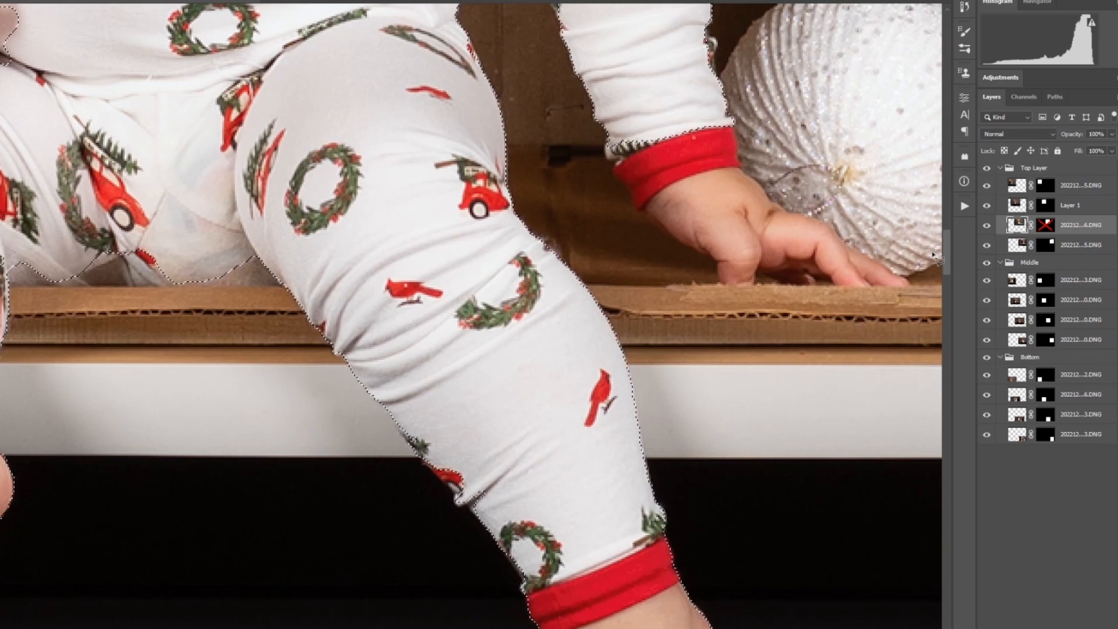
Re-enable the layer mask of the dangling-legs photo and paint within the selection to reveal the child's bent leg and foot.
left_click_drag(944, 256, 945, 292)
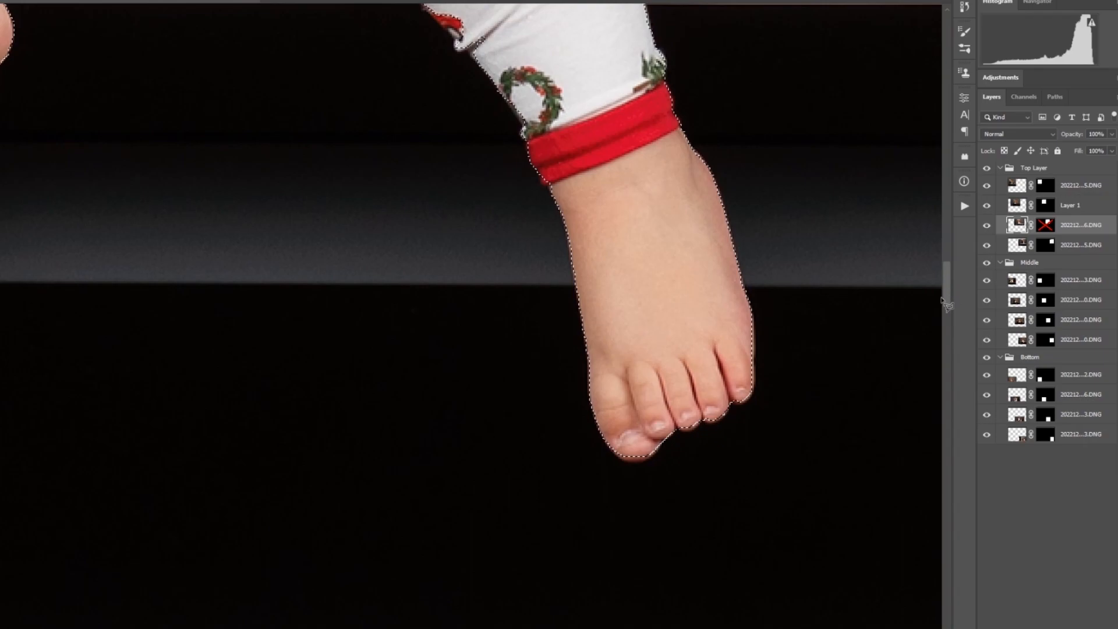
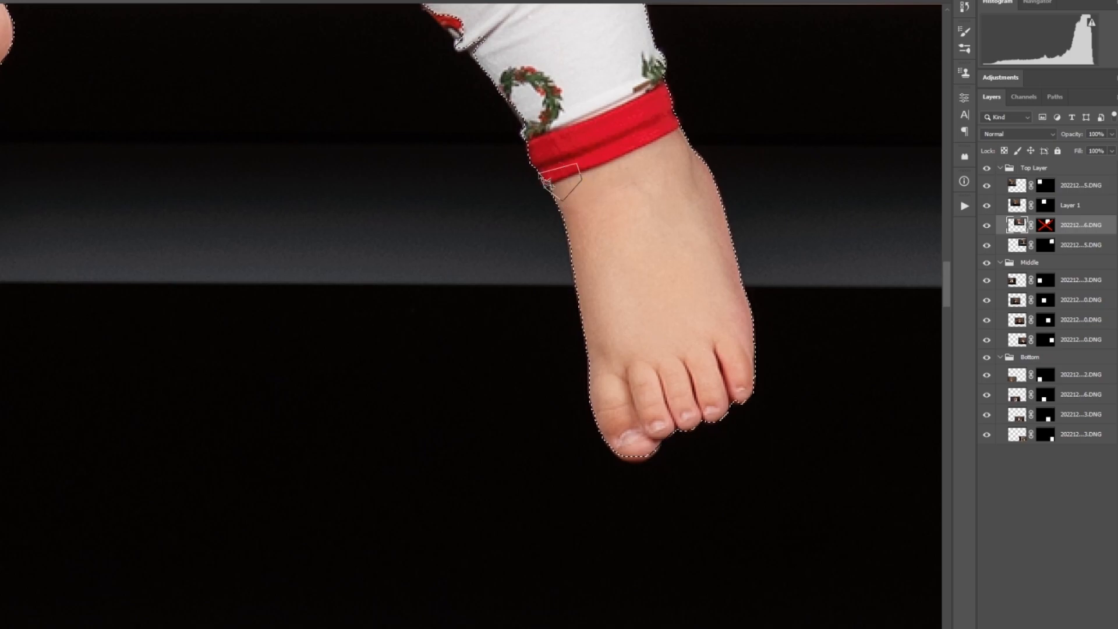
left_click(1047, 226, "shift")
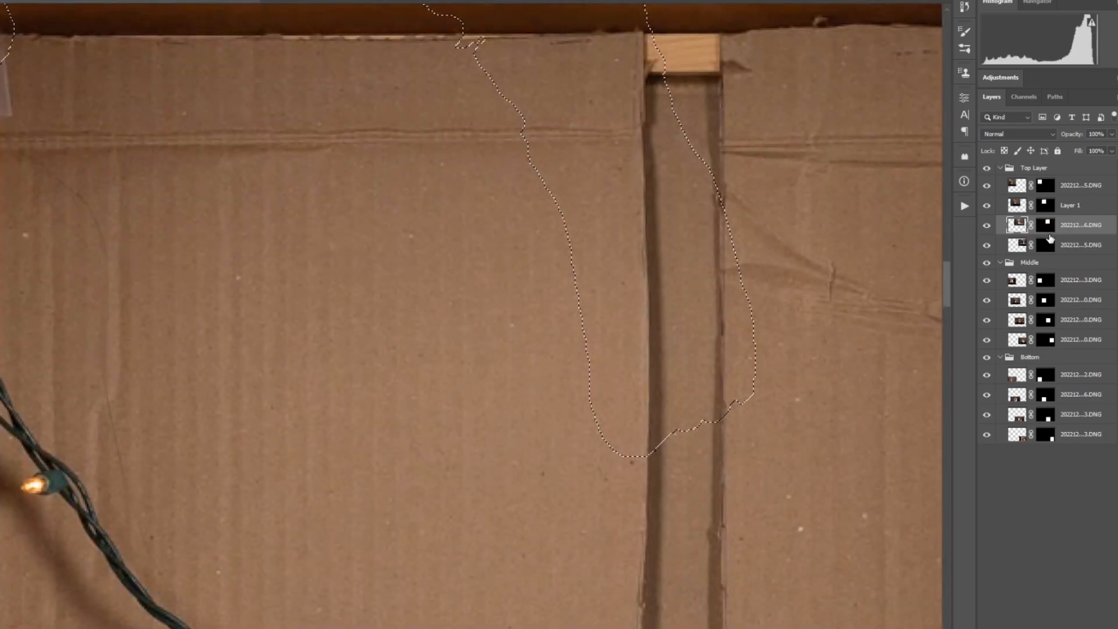
key("ctrl+minus")
key("ctrl+minus")
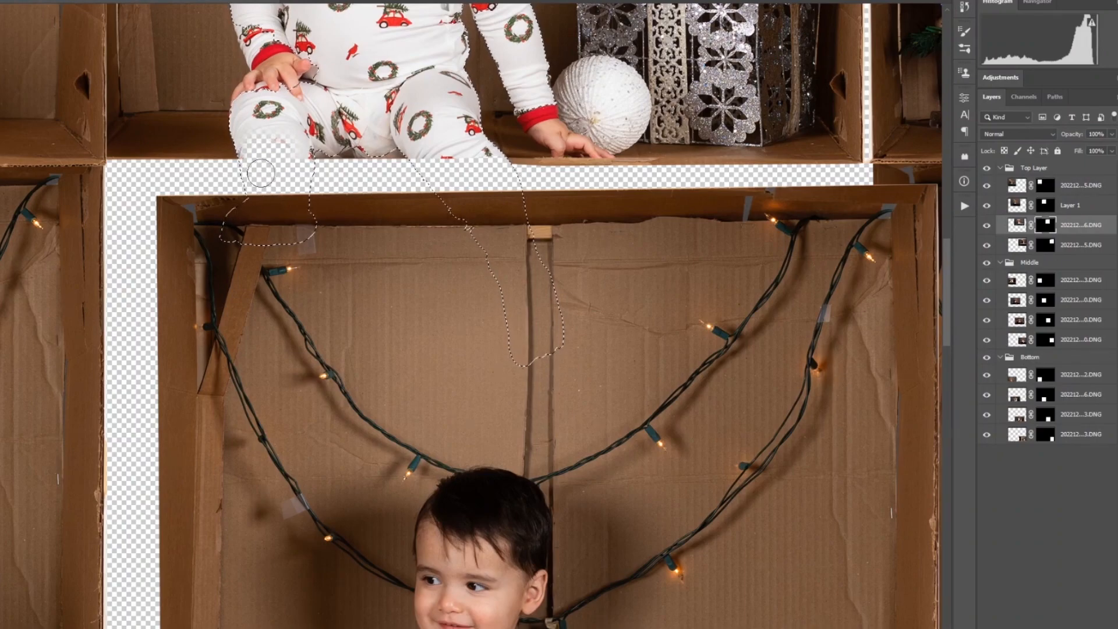
mouse_move(261, 177)
left_mouse_down()
mouse_move(291, 126)
mouse_move(301, 146)
mouse_move(294, 180)
mouse_move(230, 241)
left_mouse_up()
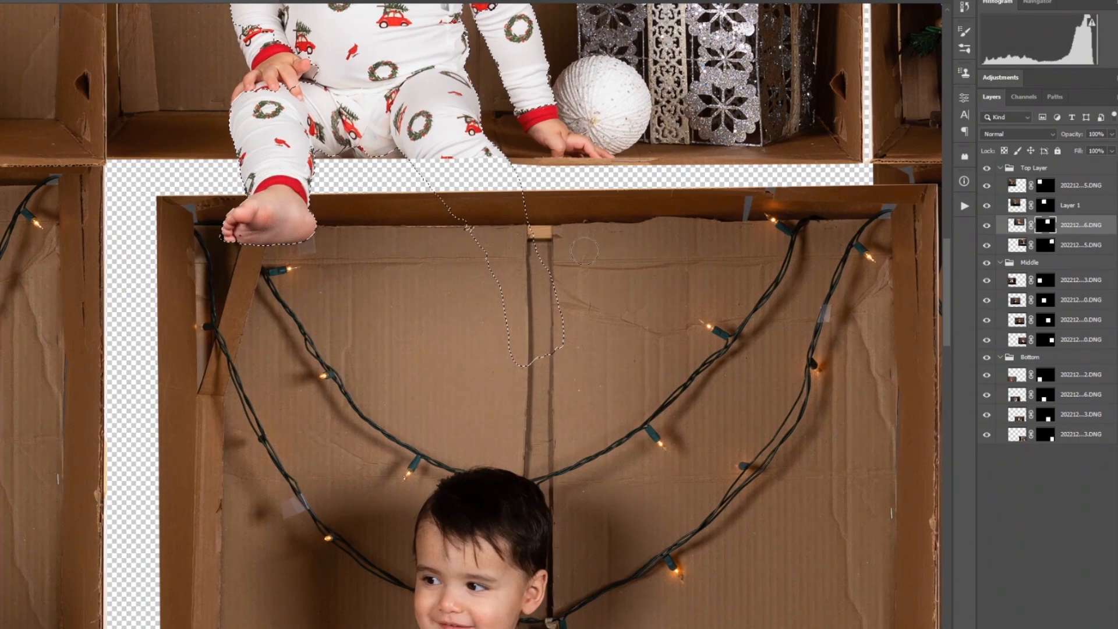
Paint the child's straight leg and foot back in over the box below through the layer mask, and clear the selection.
mouse_move(498, 254)
left_mouse_down()
mouse_move(460, 162)
mouse_move(512, 213)
mouse_move(464, 132)
left_mouse_up()
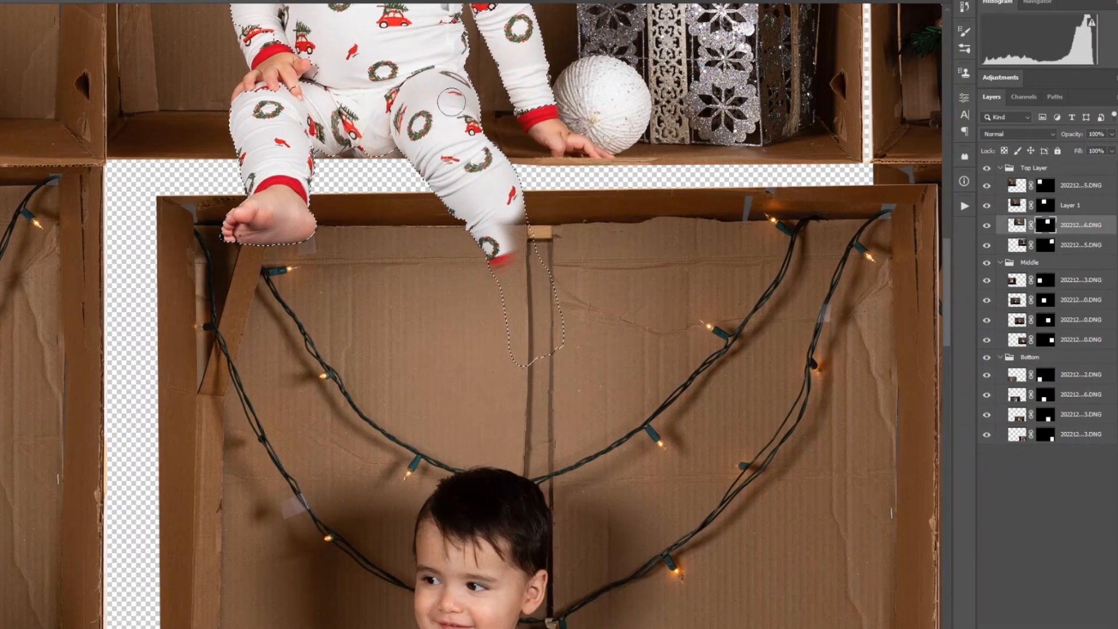
mouse_move(479, 199)
left_mouse_down()
mouse_move(518, 277)
mouse_move(522, 343)
mouse_move(550, 336)
mouse_move(536, 281)
left_mouse_up()
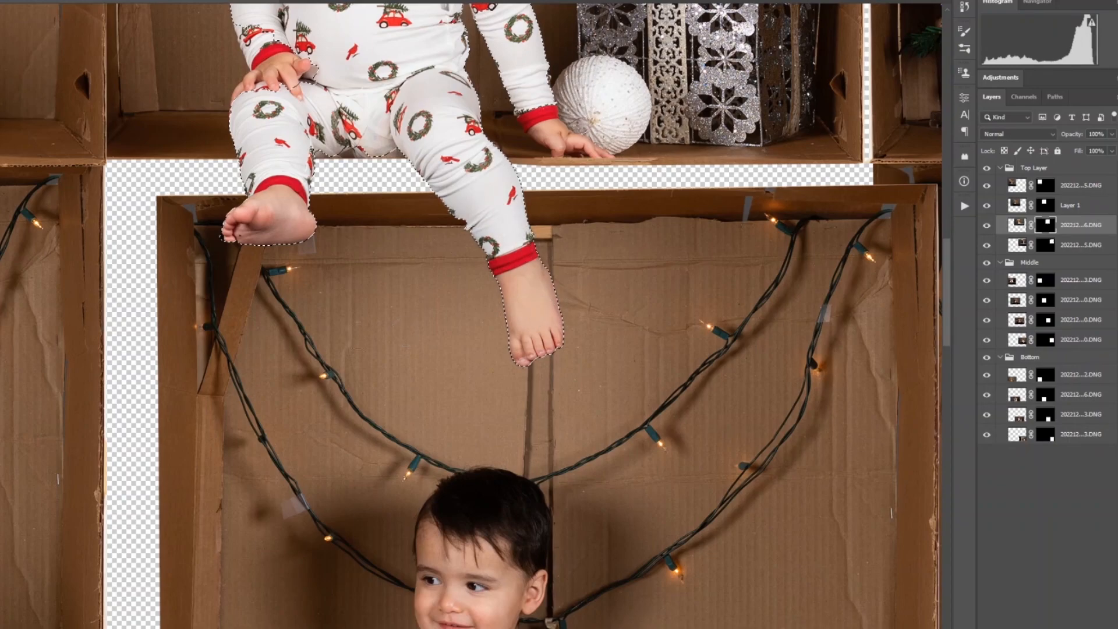
key("ctrl+plus")
key("ctrl+plus")
key("ctrl+plus")
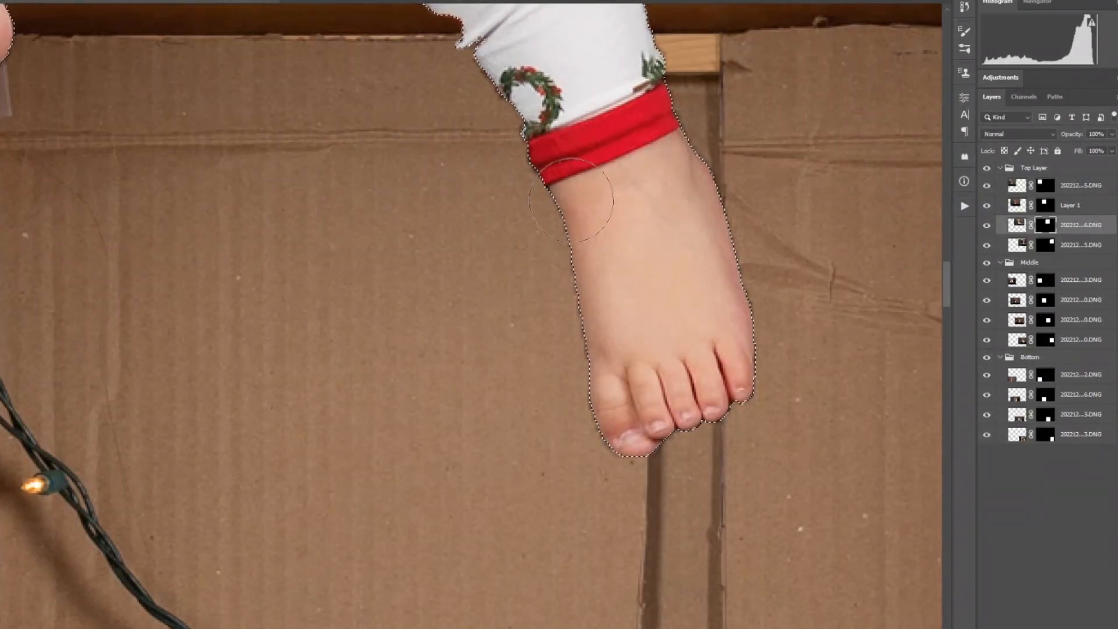
key("ctrl+d")
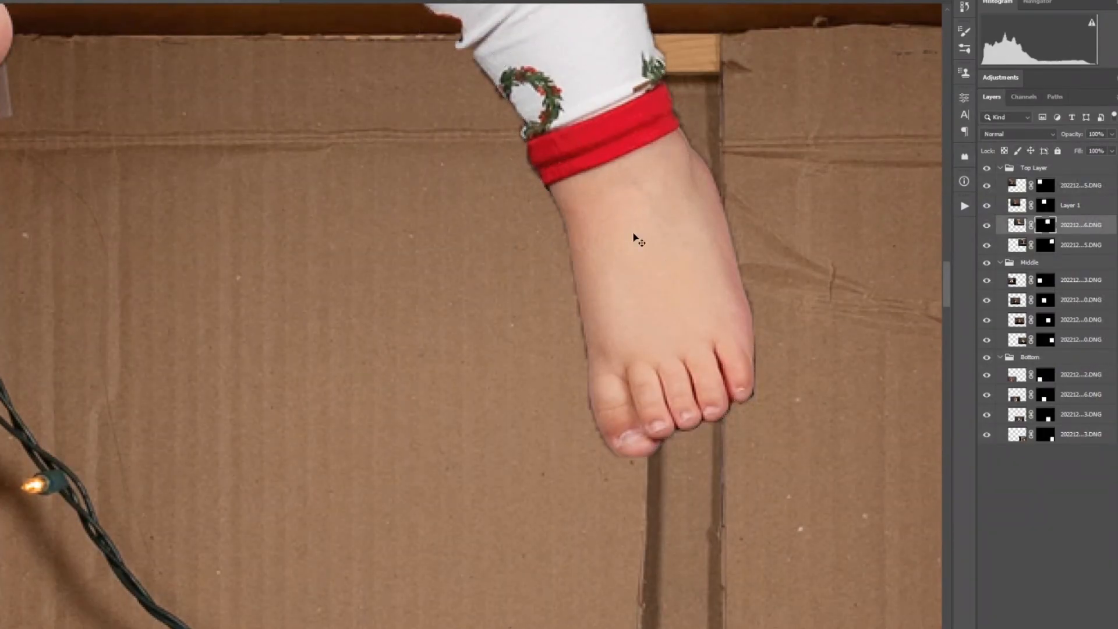
Set the foreground colour to the brown #524532 sampled from the cardboard inside a top-row box.
key("ctrl+minus")
key("ctrl+minus")
key("ctrl+minus")
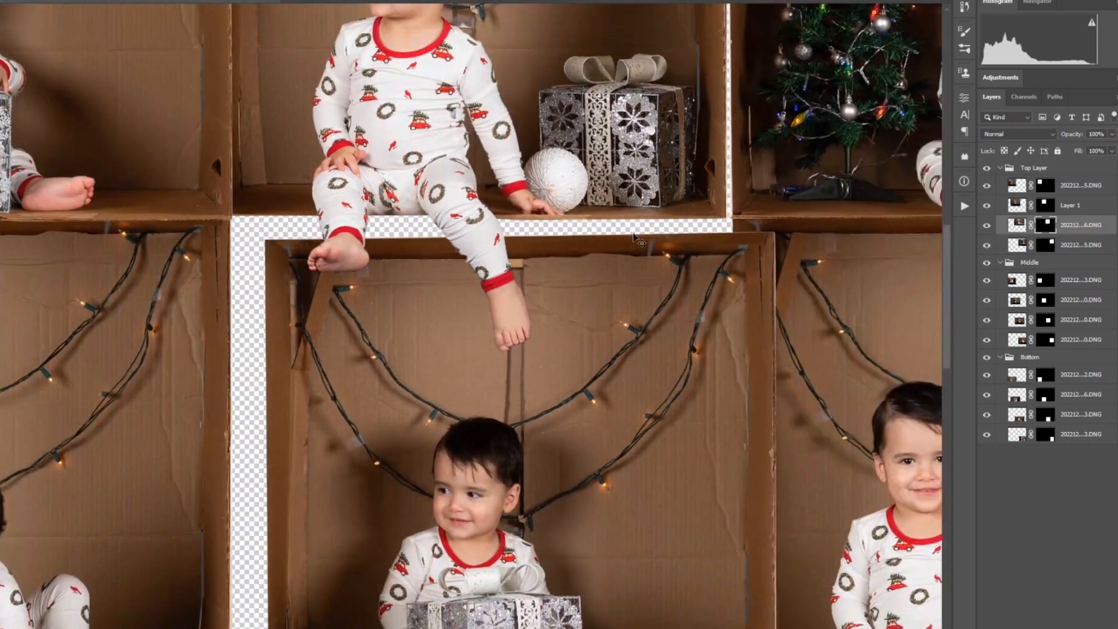
key("ctrl+minus")
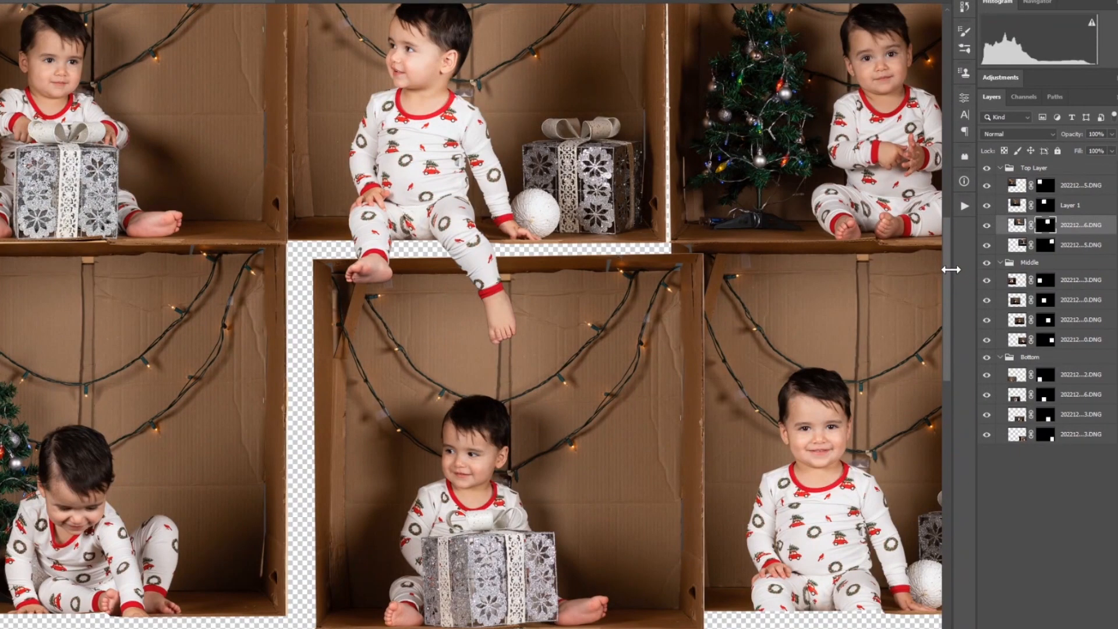
key("ctrl+minus")
key("ctrl+minus")
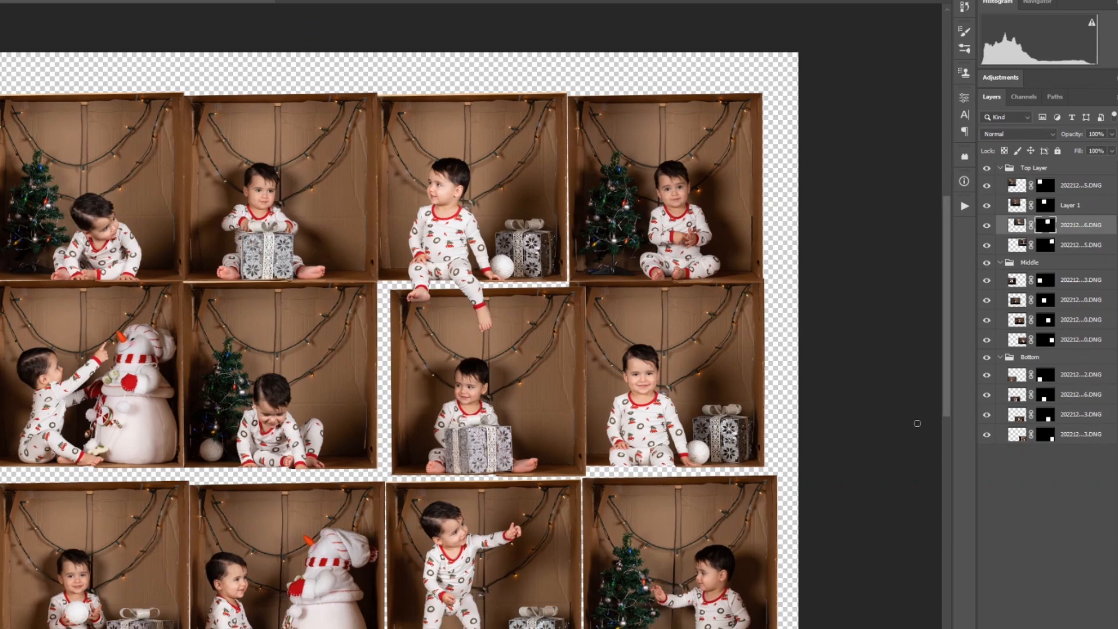
left_click_drag(946, 411, 944, 438)
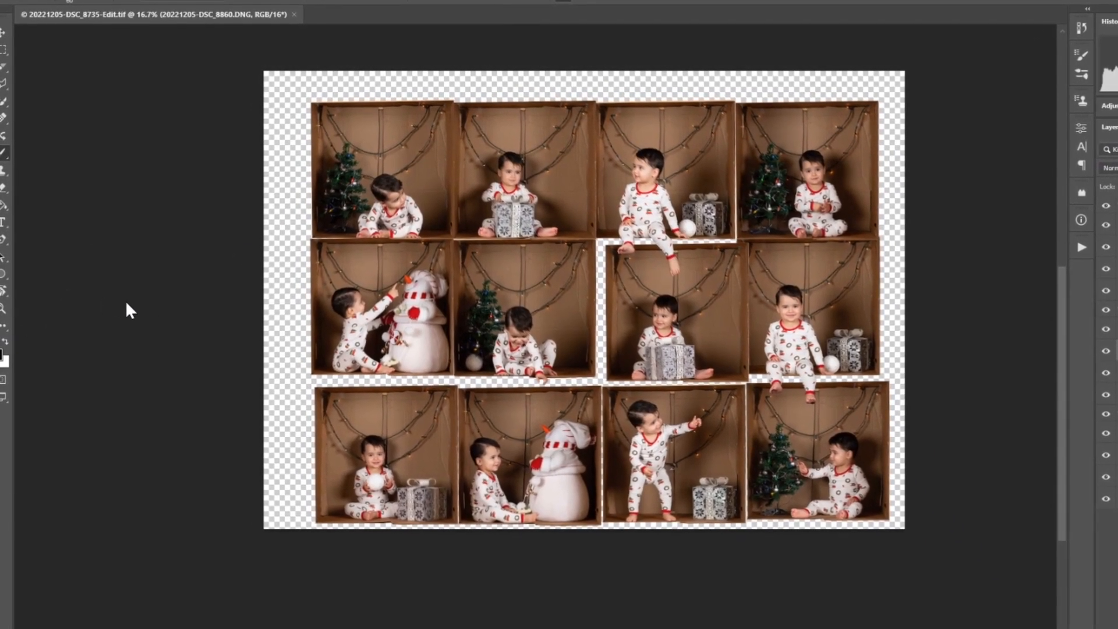
left_click(2, 359)
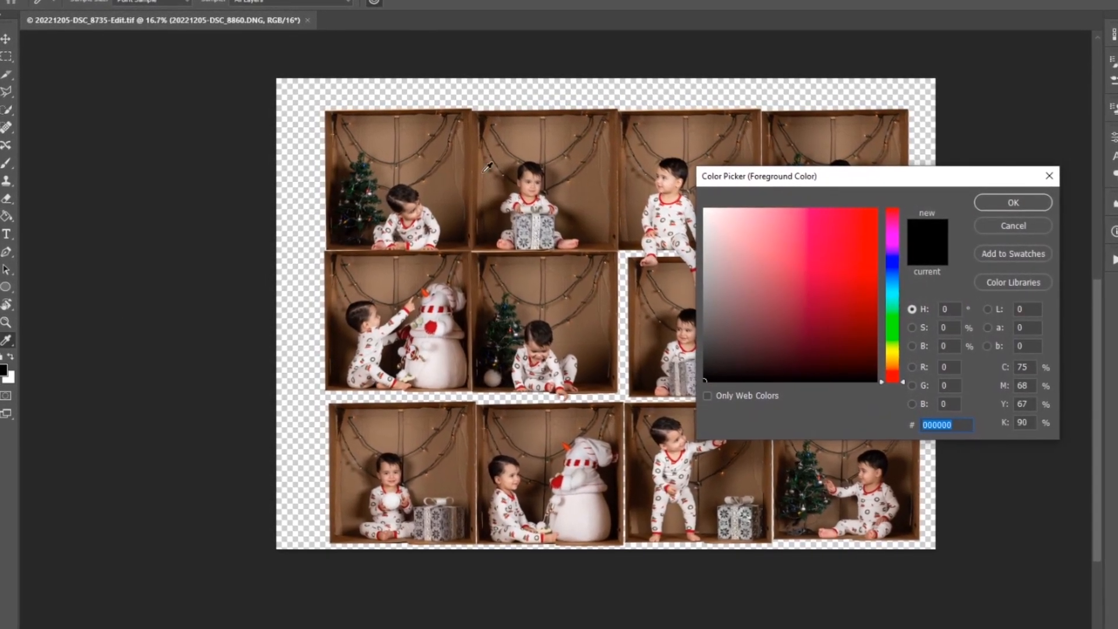
left_click(439, 180)
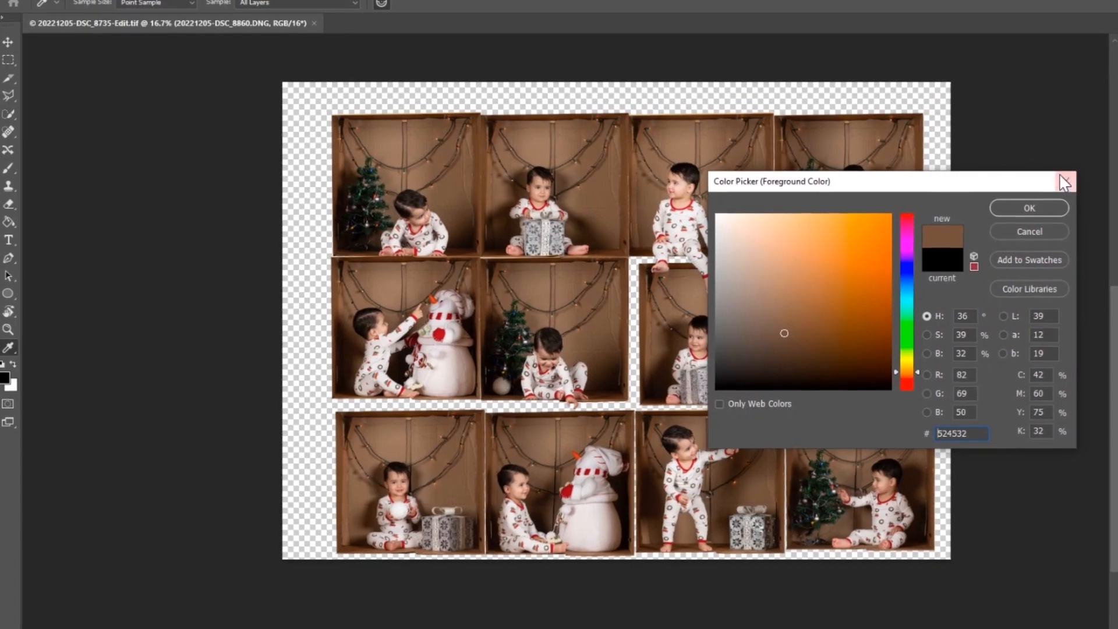
left_click(1042, 206)
key("b")
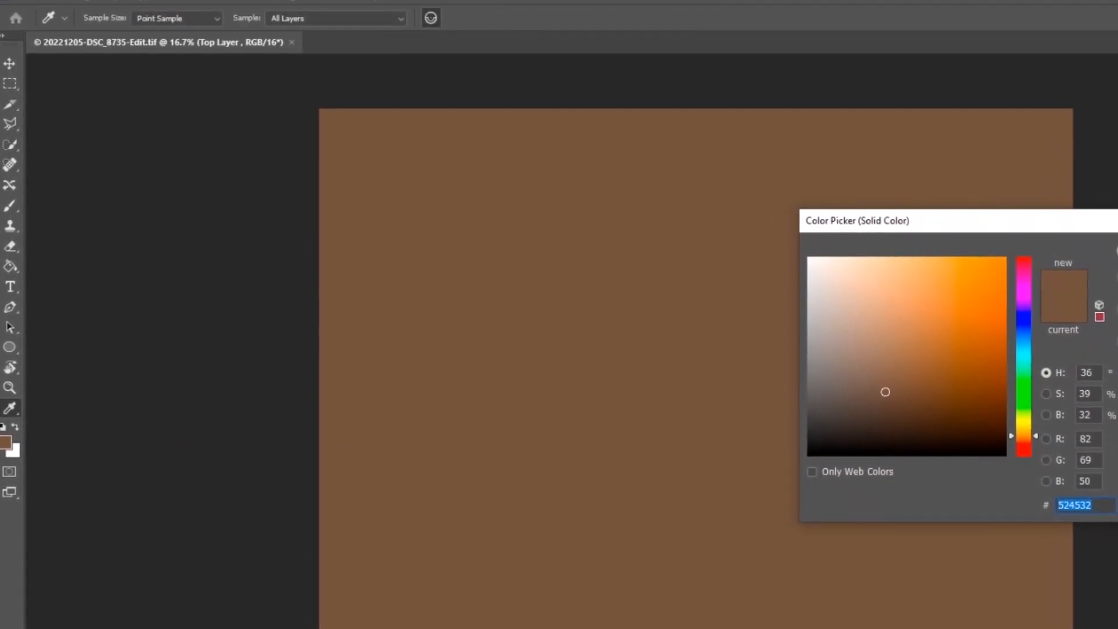
Create a solid colour fill layer in brown #524532 and send it behind all the boxes.
key("Return")
key("b")
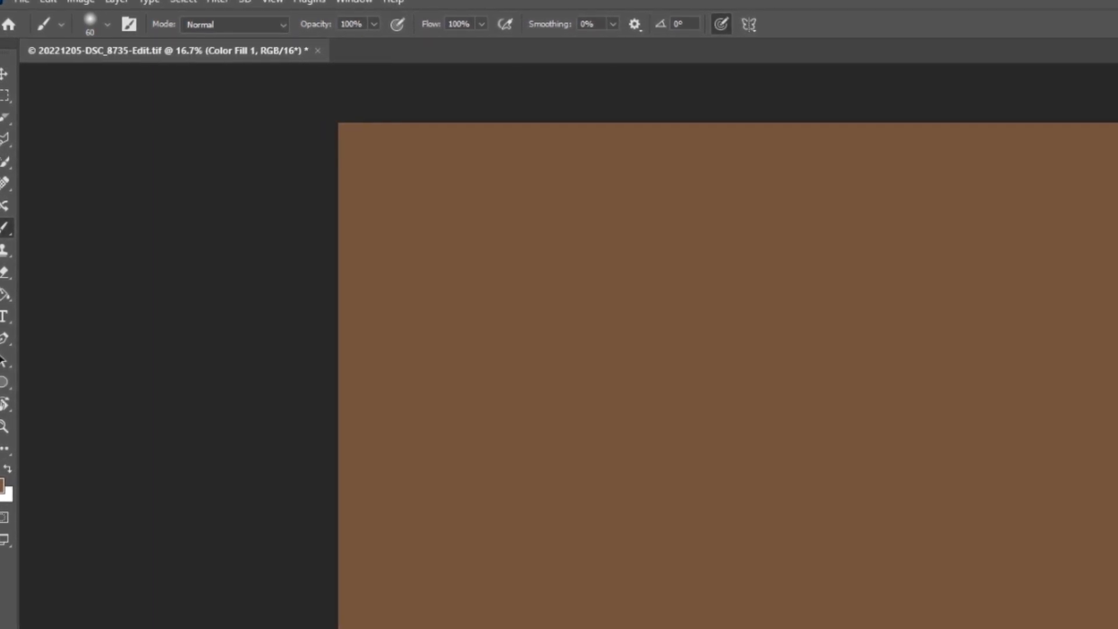
key("ctrl+shift+bracketleft")
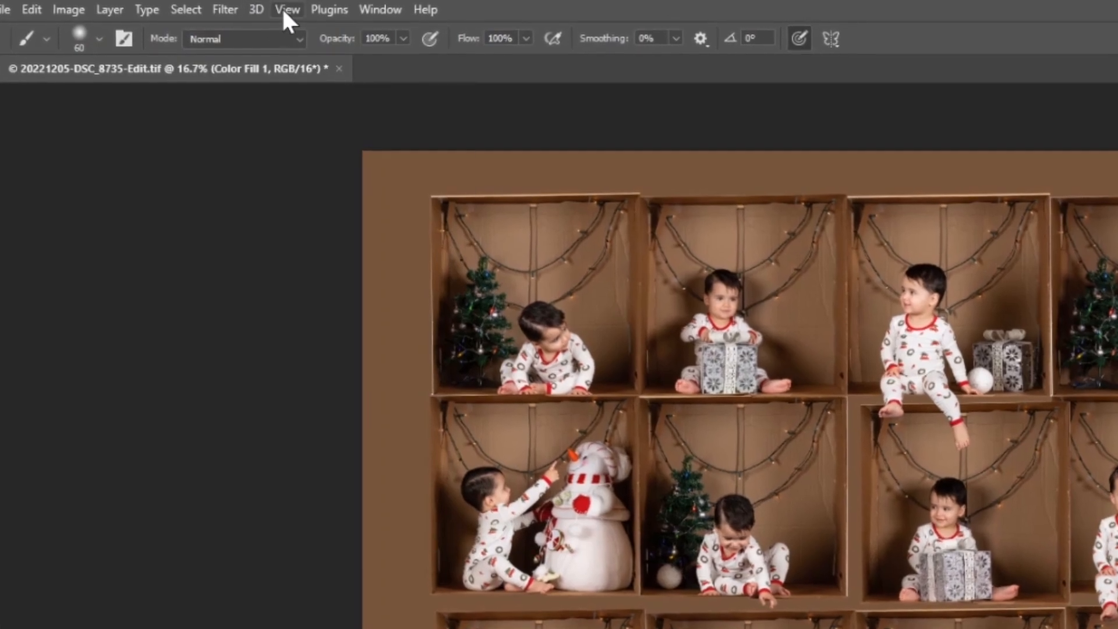
Show the rulers and place a horizontal guide just above the top row of boxes.
left_click(285, 8)
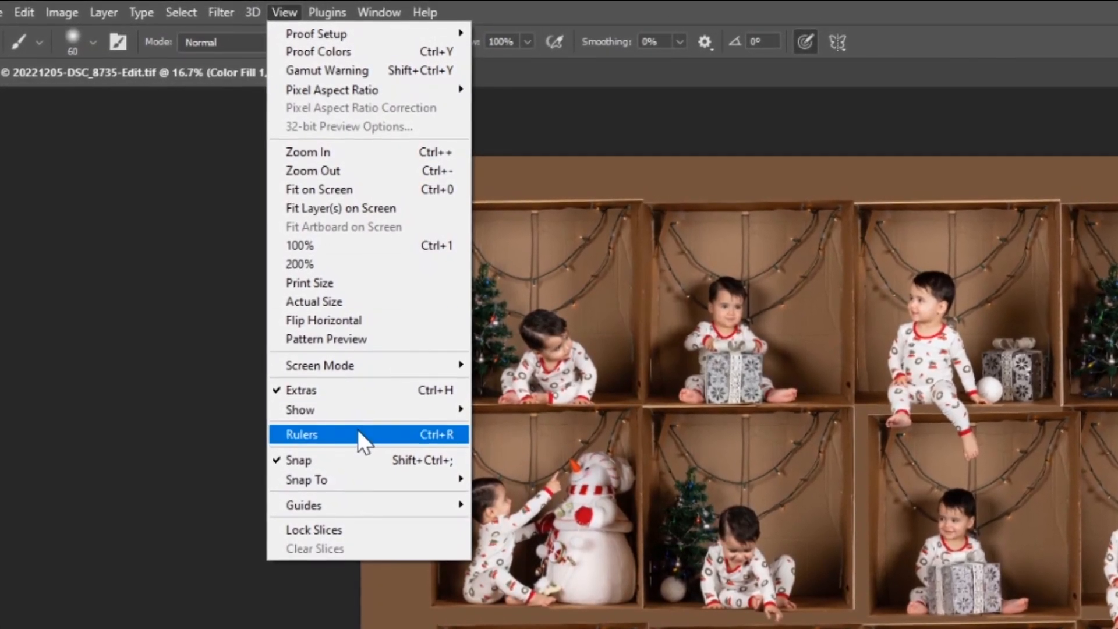
left_click(357, 429)
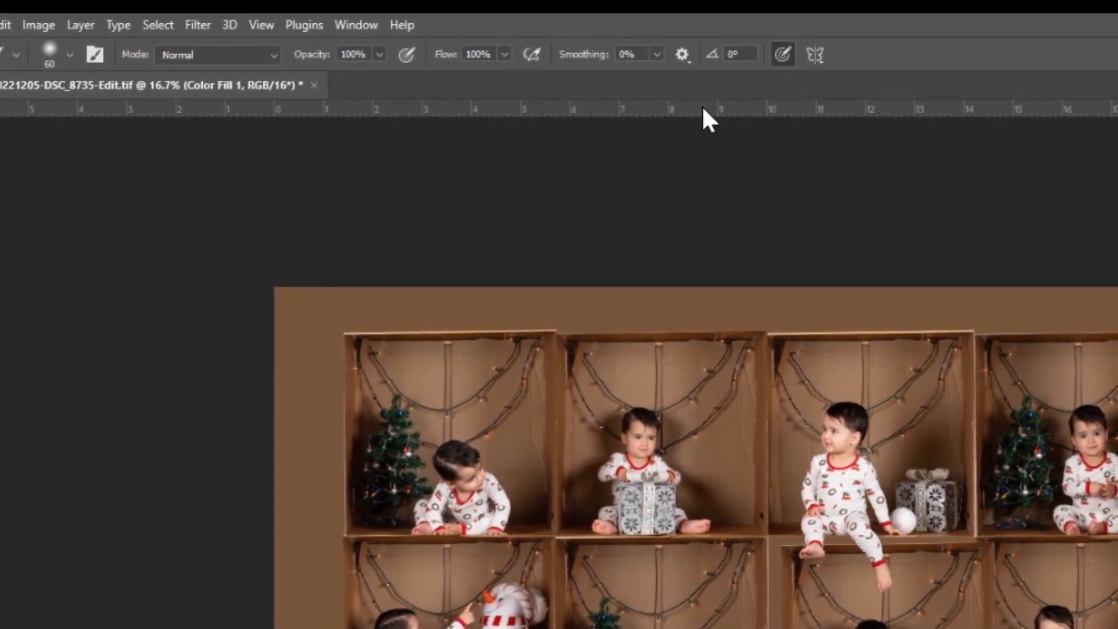
left_click_drag(694, 109, 649, 322)
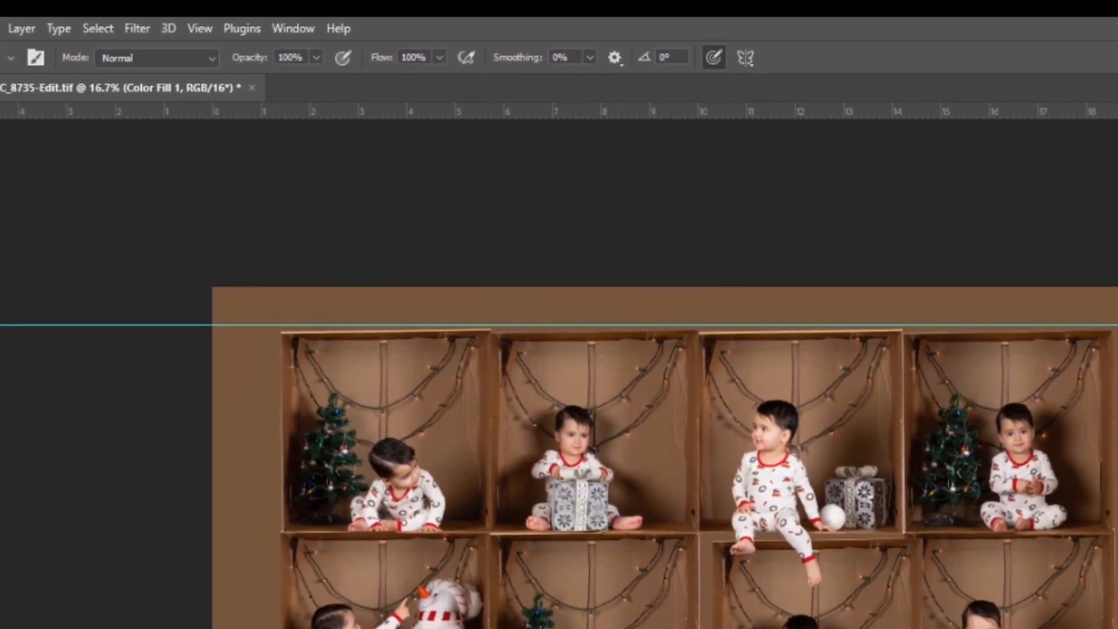
Move the first box of the top row up and to the left so its upper edge meets the guide.
left_click(1115, 311)
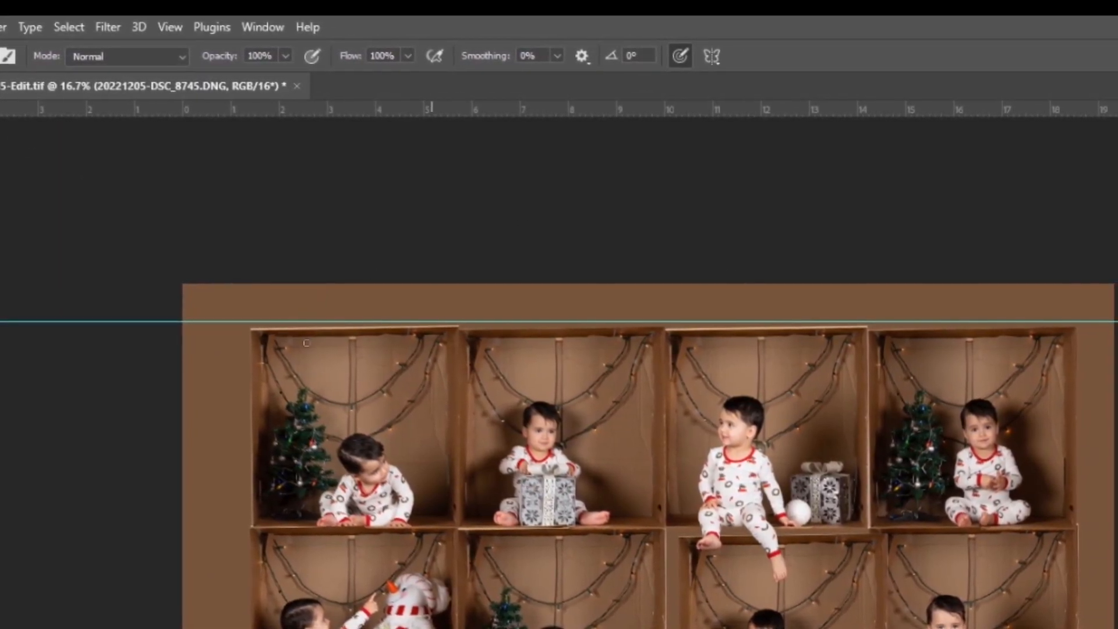
key("v")
left_click_drag(348, 379, 305, 370)
left_click_drag(301, 368, 301, 367)
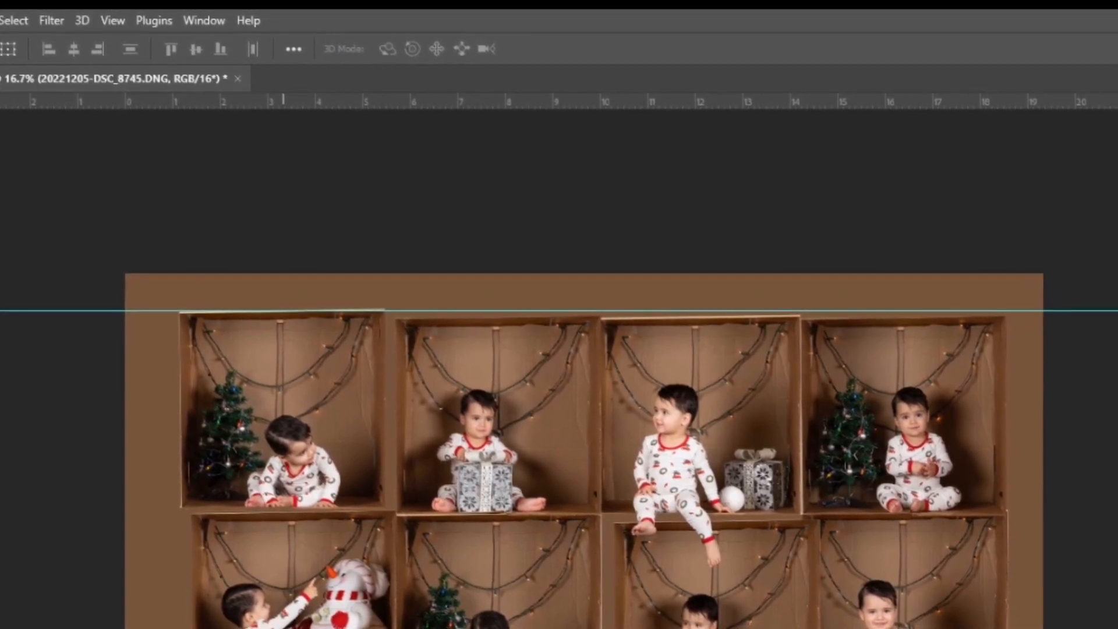
Move the second, third and fourth boxes of the top row up to the guide, each against its neighbour.
left_click(525, 457)
mouse_move(466, 451)
left_mouse_down()
mouse_move(462, 436)
mouse_move(453, 442)
left_mouse_up()
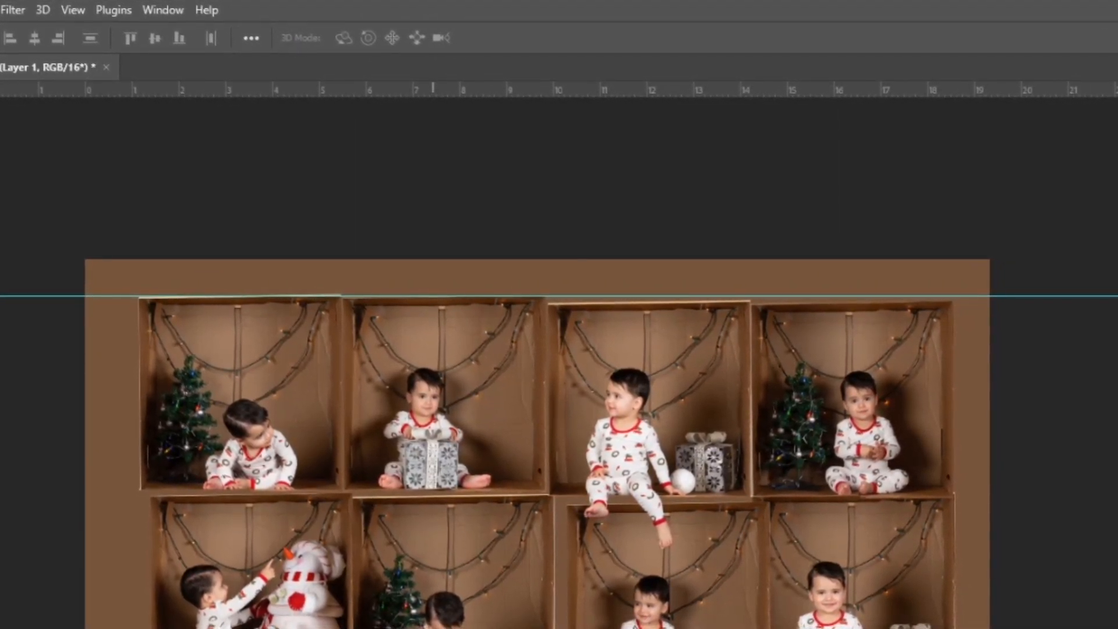
left_click_drag(644, 382, 635, 370)
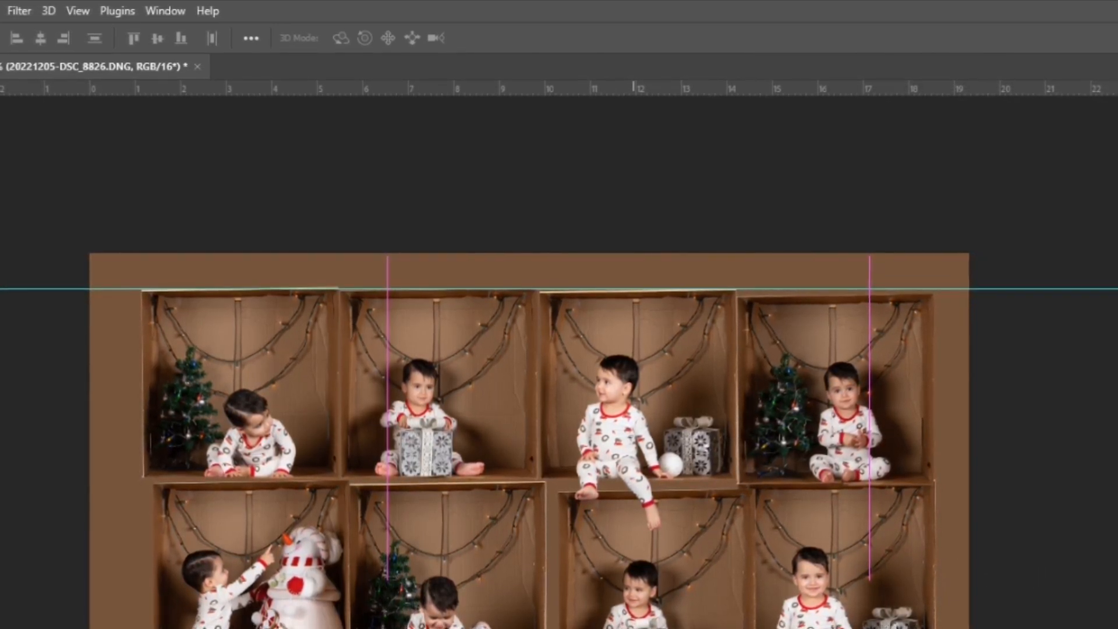
left_click(823, 361)
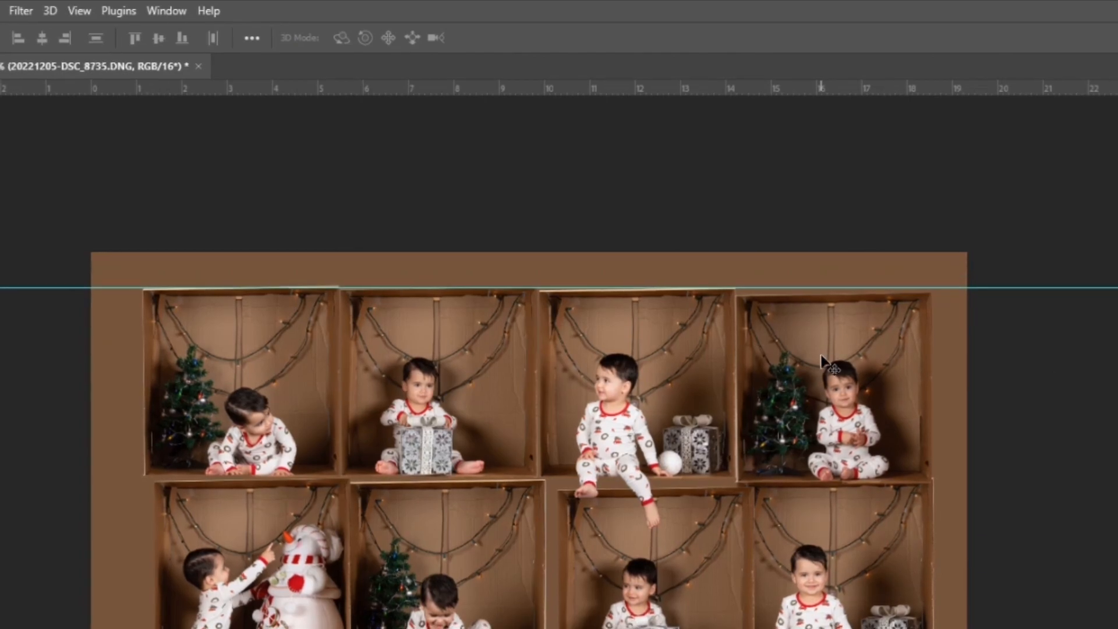
left_click_drag(823, 361, 819, 348)
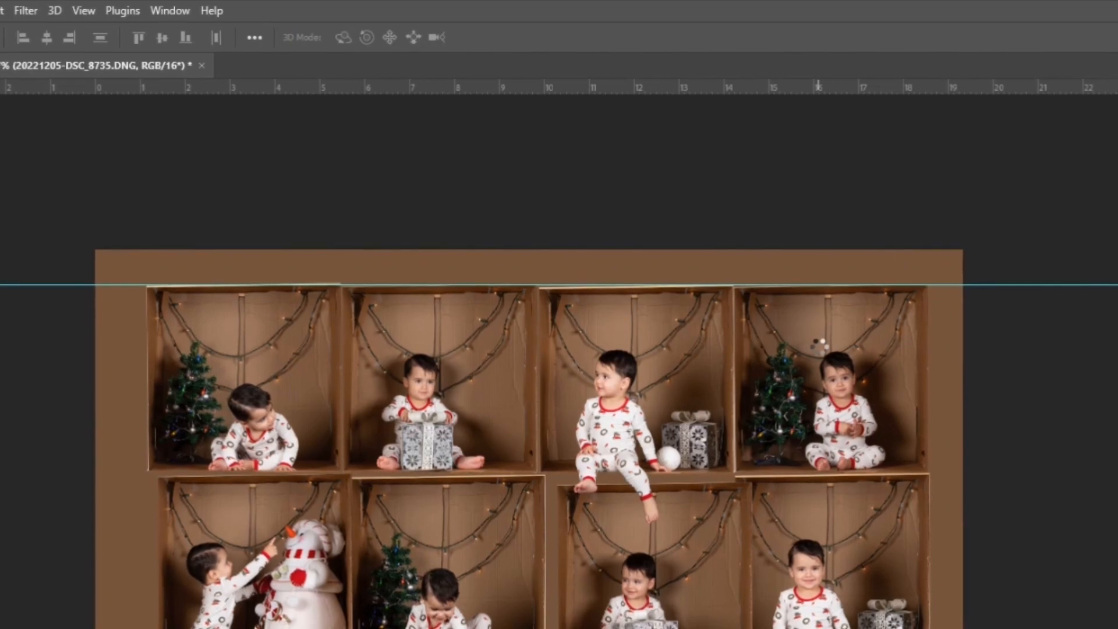
Nudge the fourth box of the top row left to close the gap beside the third box.
key("ctrl+plus")
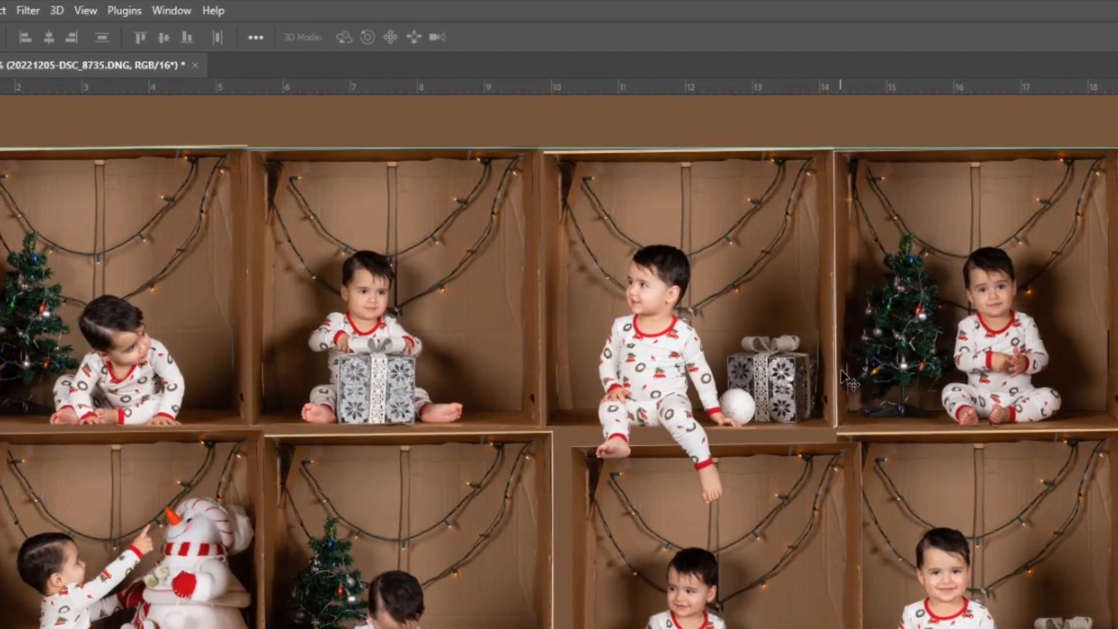
key("ctrl+plus")
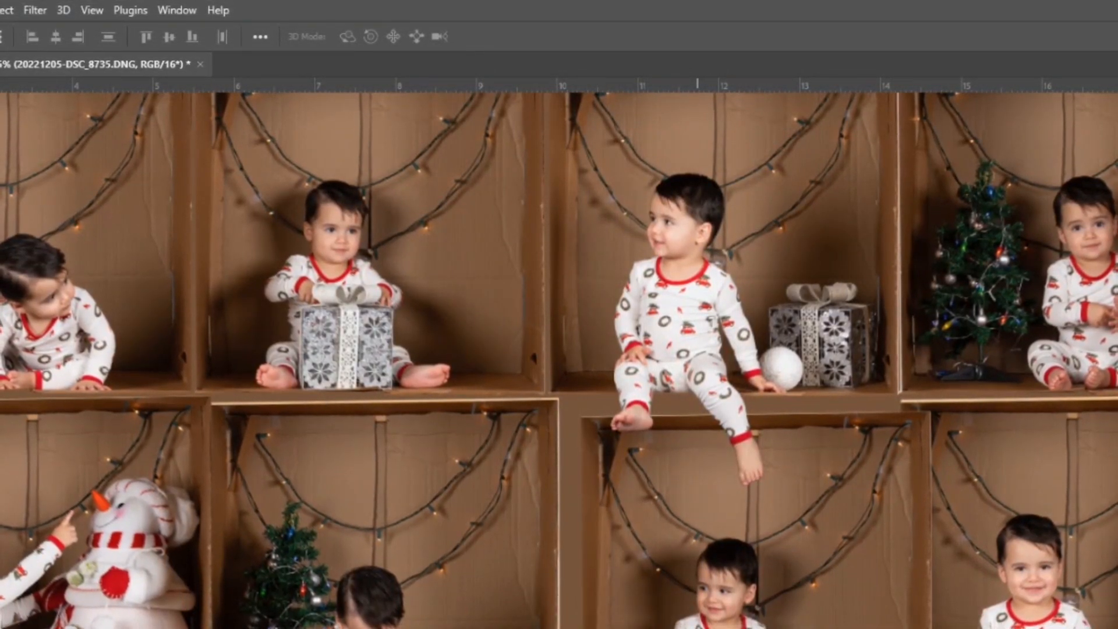
key("ctrl+plus")
left_click_drag(1046, 269, 1047, 267)
left_click_drag(678, 229, 673, 222)
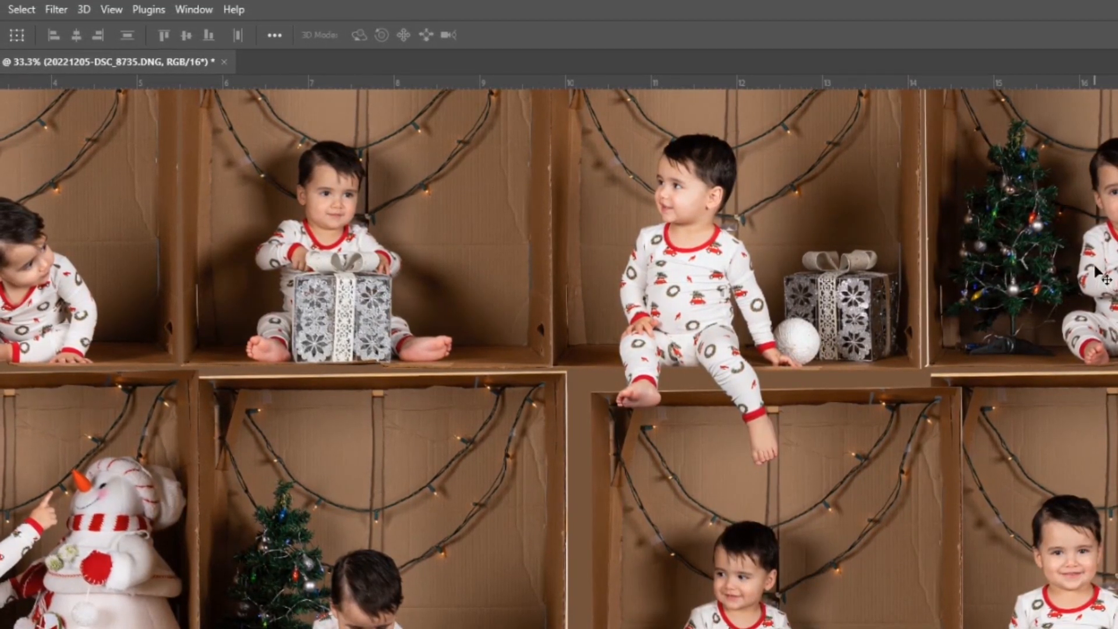
left_click_drag(1096, 271, 1083, 265)
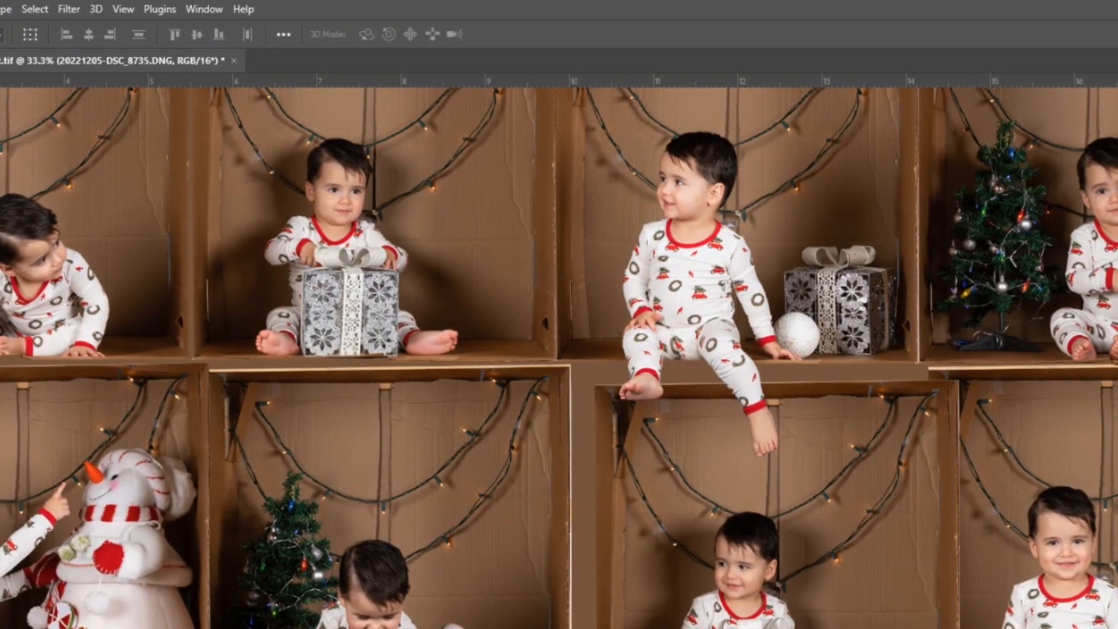
Clear the stray layer mask selection and nudge the top-row boxes into final alignment.
left_click(861, 291)
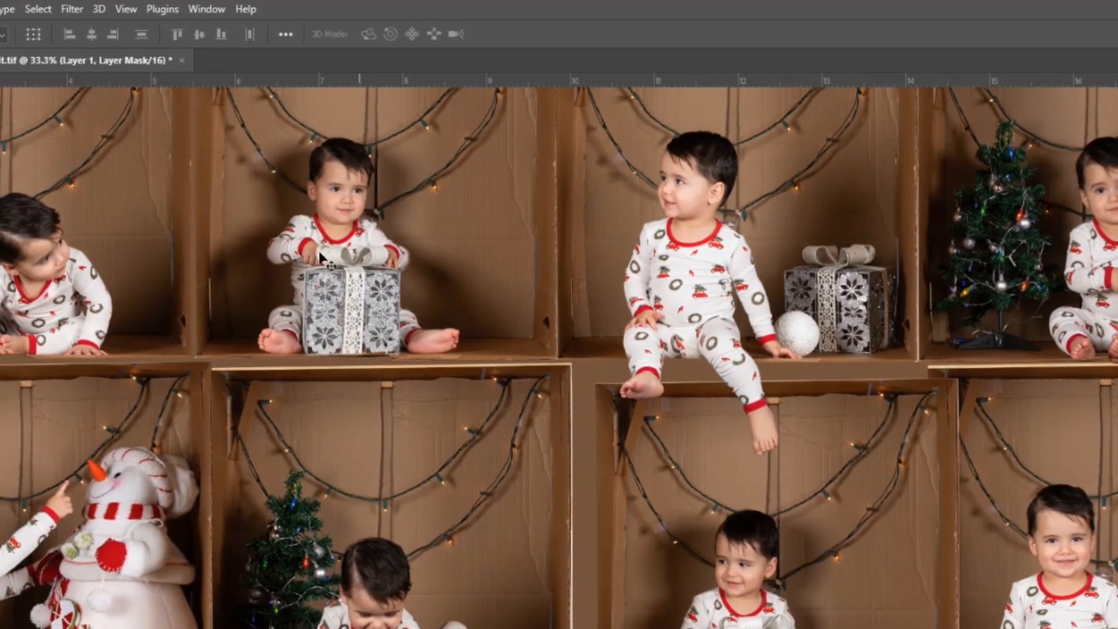
left_click_drag(279, 241, 279, 239)
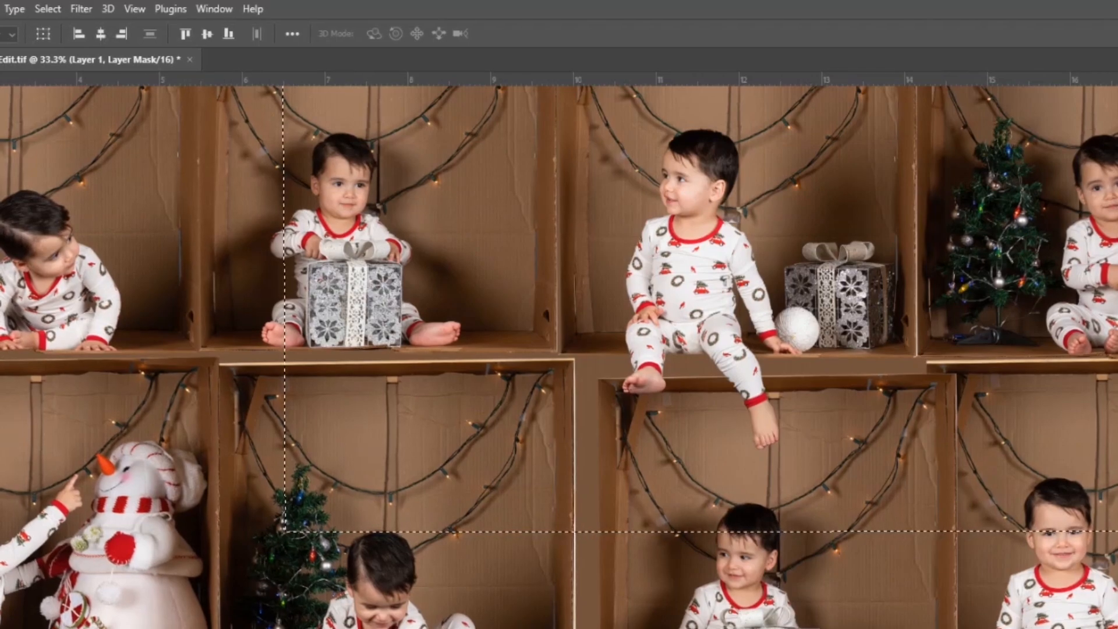
key("ctrl+2")
key("alt+bracketleft")
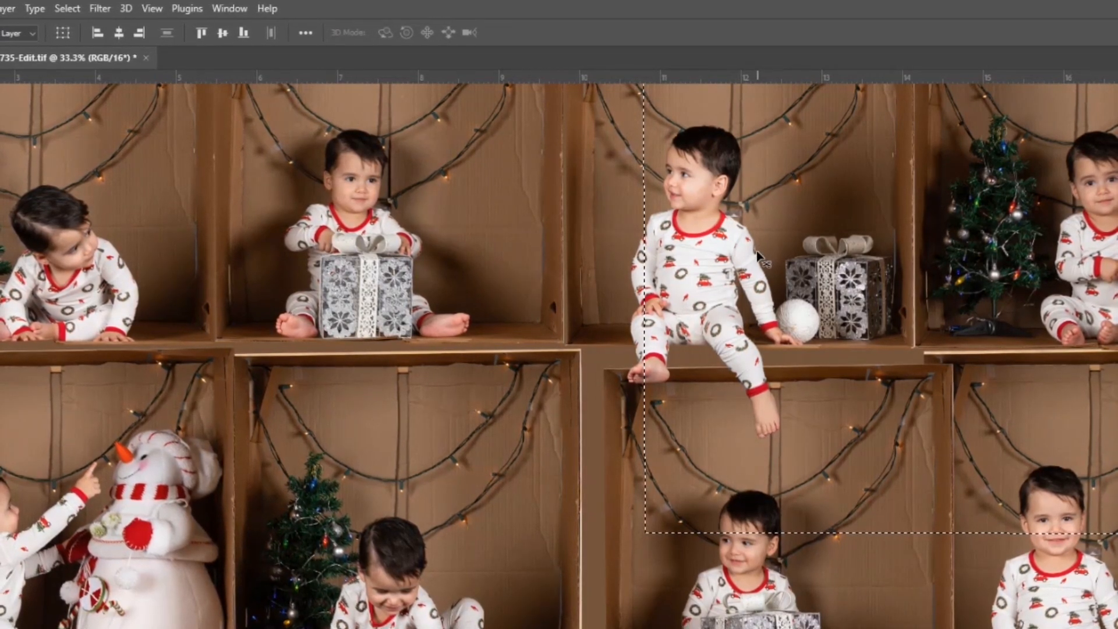
key("ctrl+d")
left_click_drag(777, 270, 775, 261)
key("ctrl+minus")
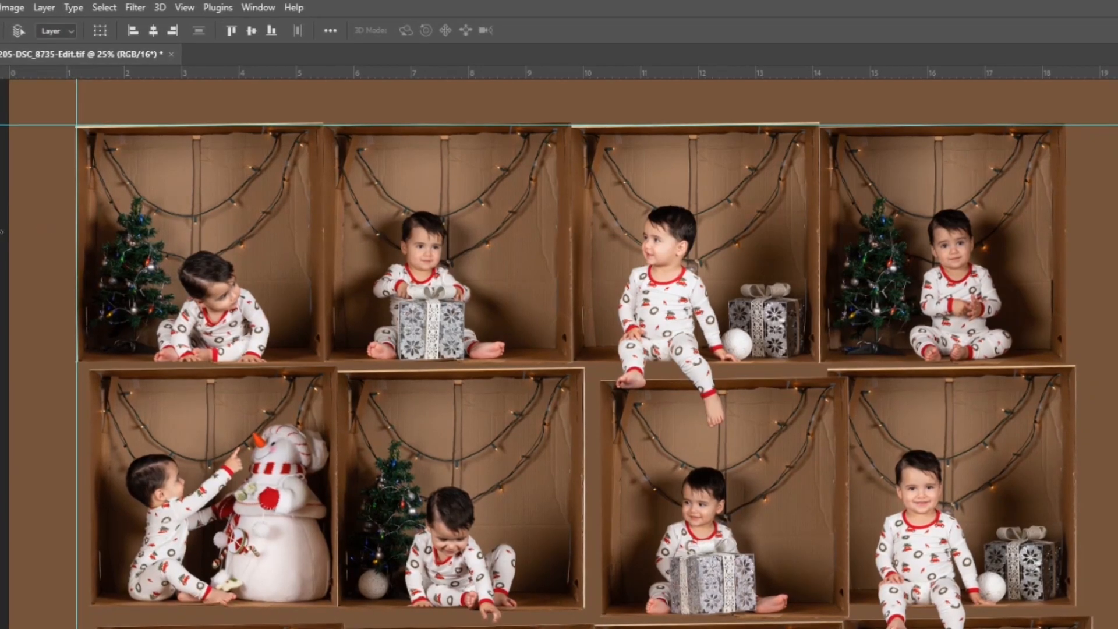
Add vertical guides at the three boundaries between the top-row boxes and a horizontal guide beneath the top row.
left_click_drag(173, 222, 327, 244)
left_click_drag(9, 274, 575, 267)
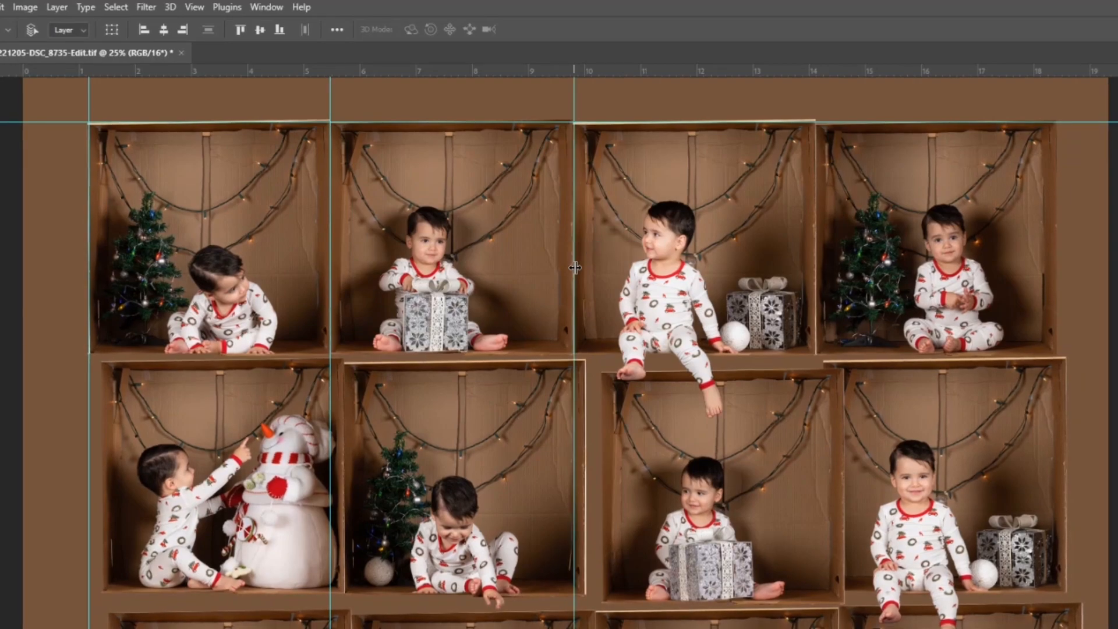
left_click_drag(1, 298, 816, 311)
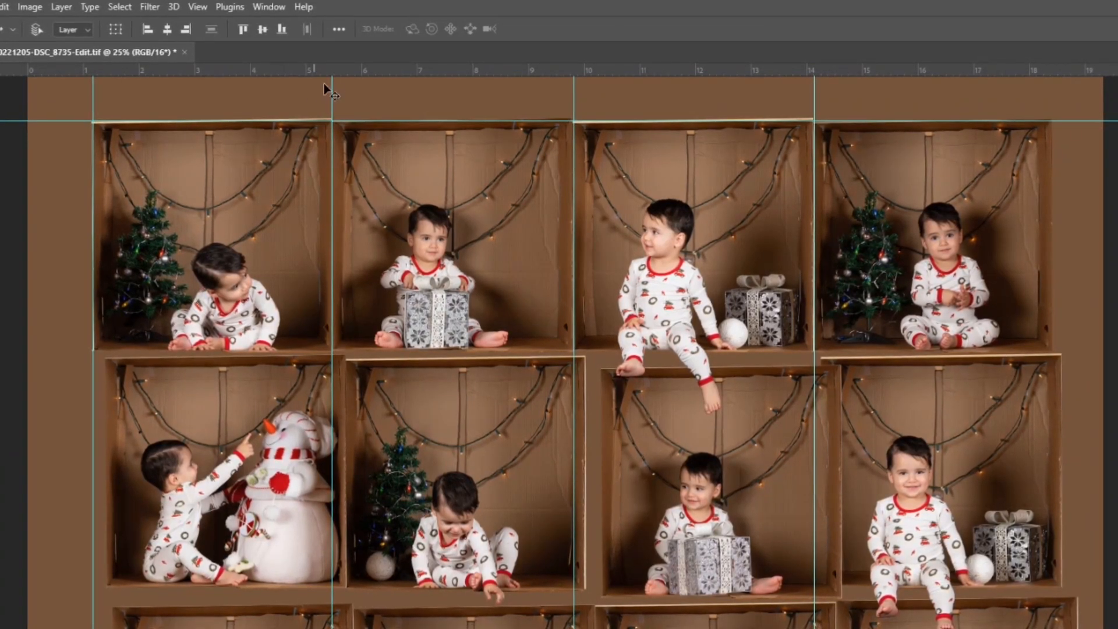
left_click_drag(396, 73, 437, 351)
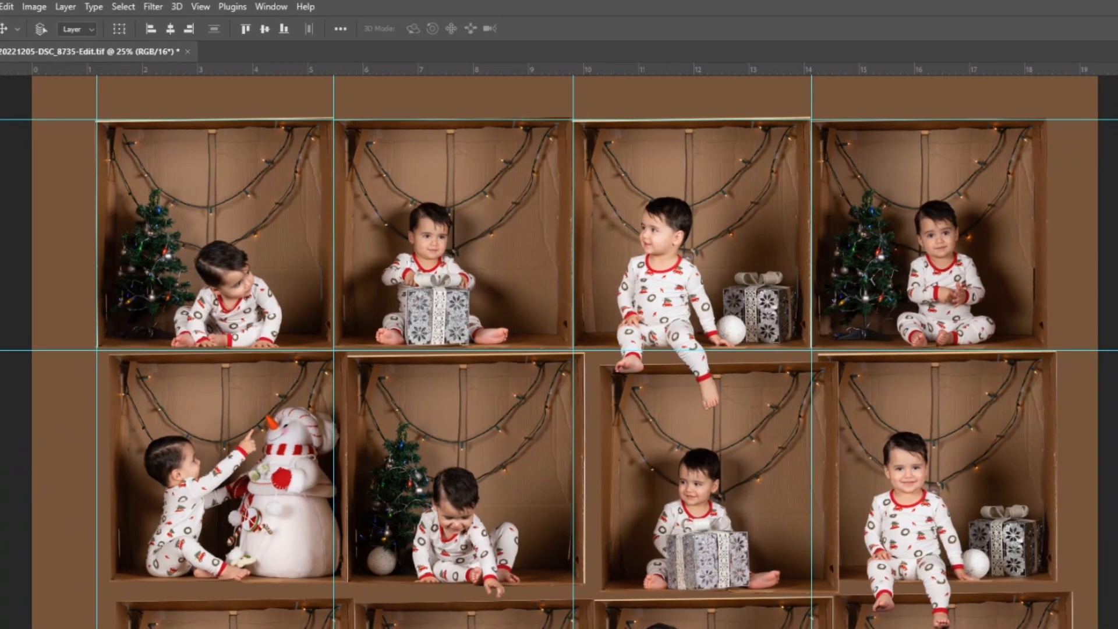
Move the four middle-row boxes up and to the left so each meets the vertical guides and the one beneath the top row.
left_click(1116, 465)
left_click(1116, 477)
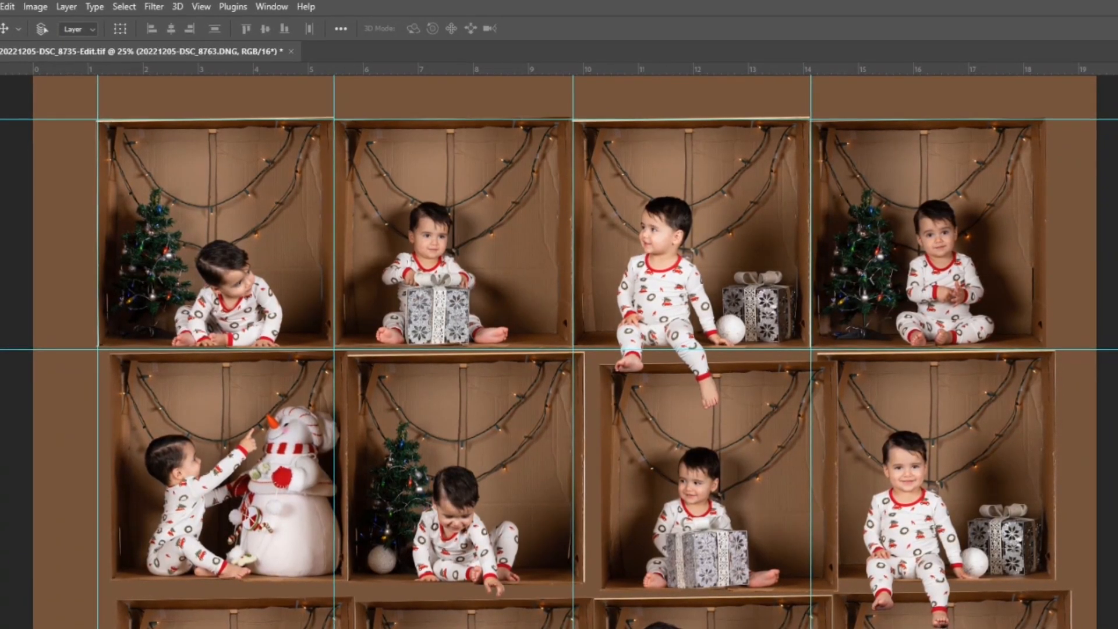
left_click_drag(236, 463, 229, 455)
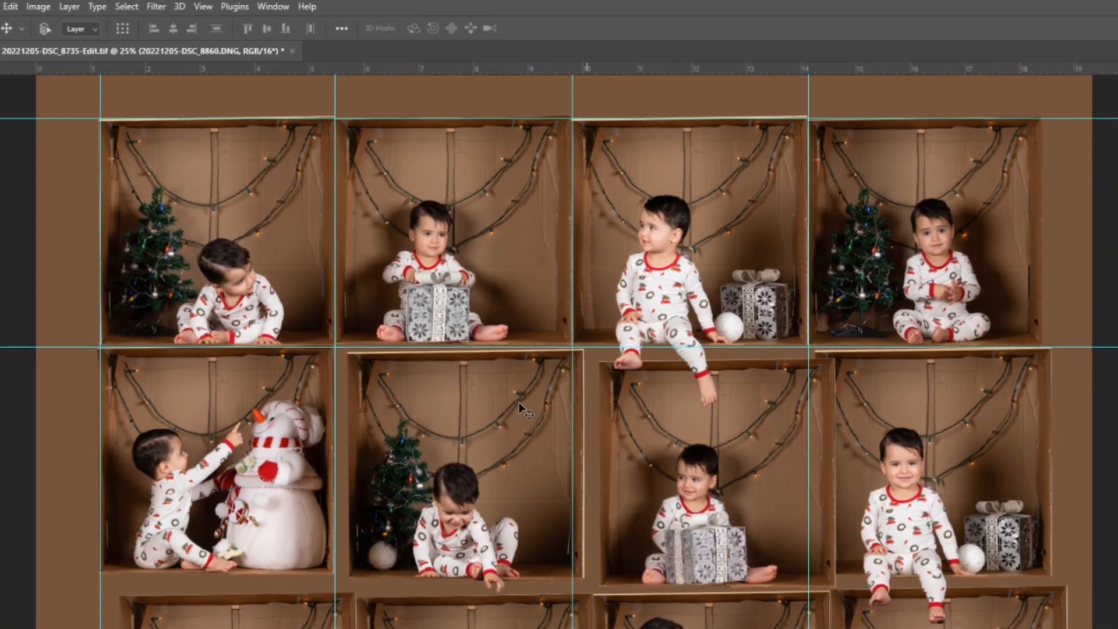
left_click_drag(511, 414, 500, 407)
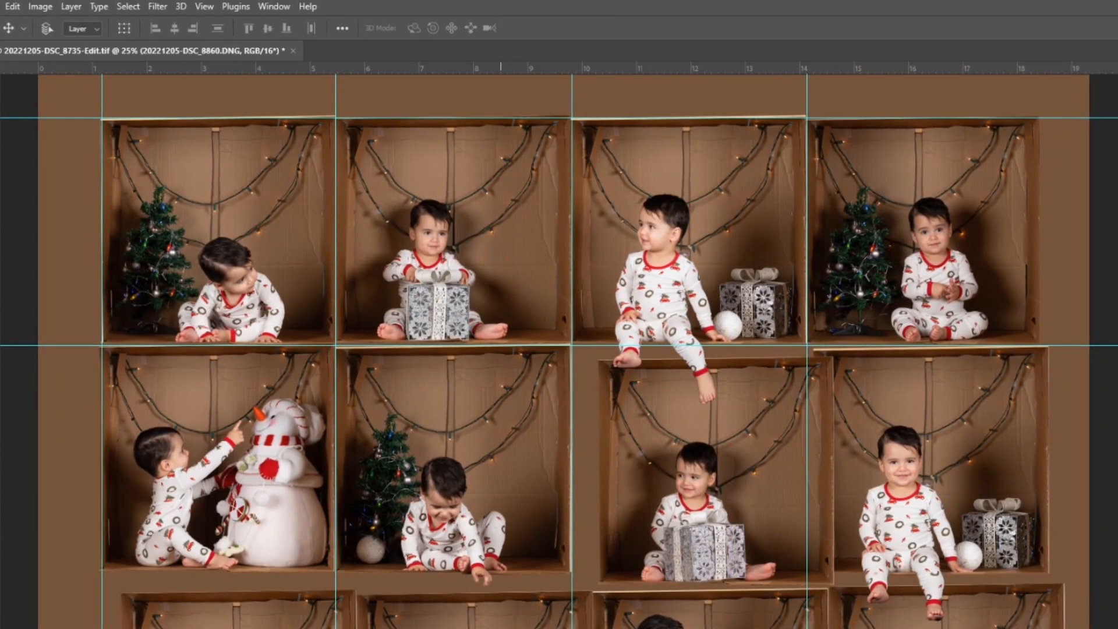
left_click_drag(706, 454, 679, 442)
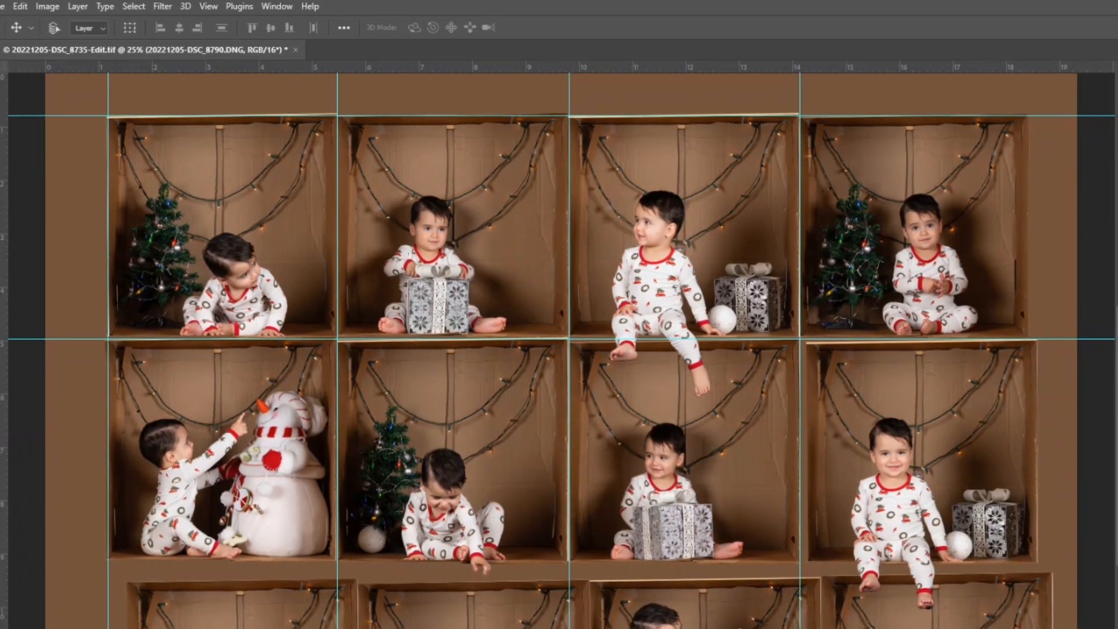
left_click_drag(989, 428, 978, 427)
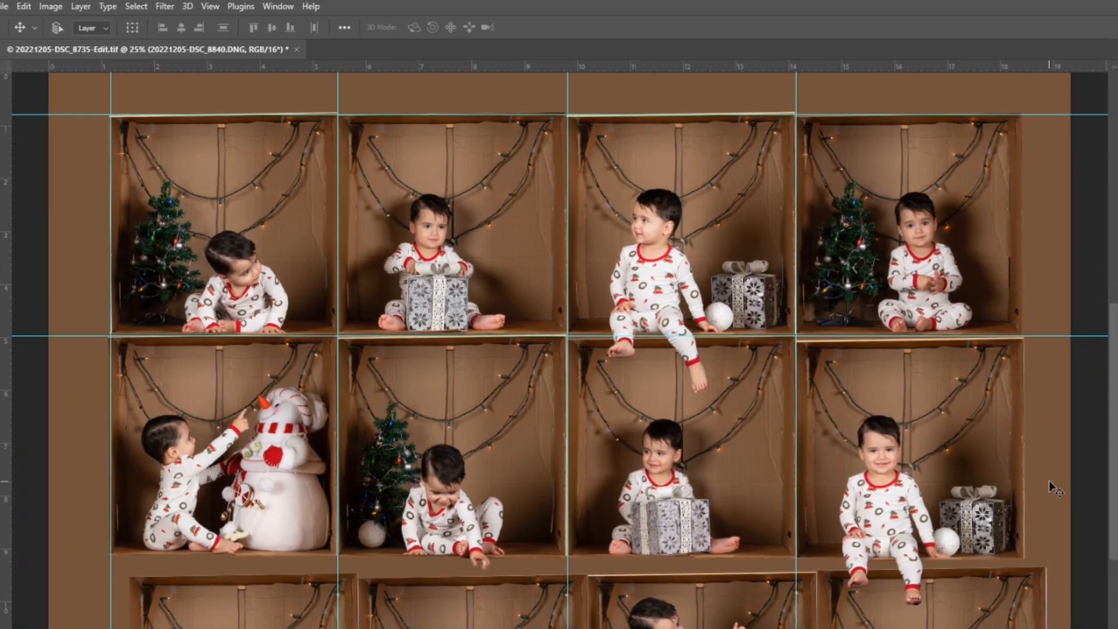
Add a horizontal guide beneath the middle row and move the first two bottom-row boxes up to it.
left_click_drag(671, 65, 701, 555)
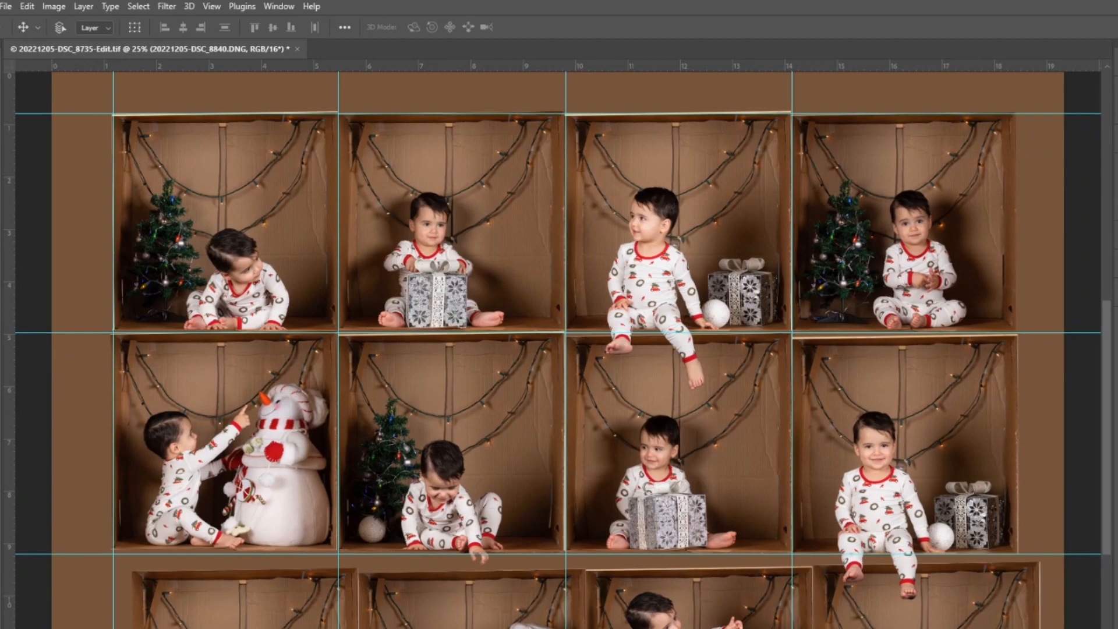
left_click_drag(300, 563, 271, 625)
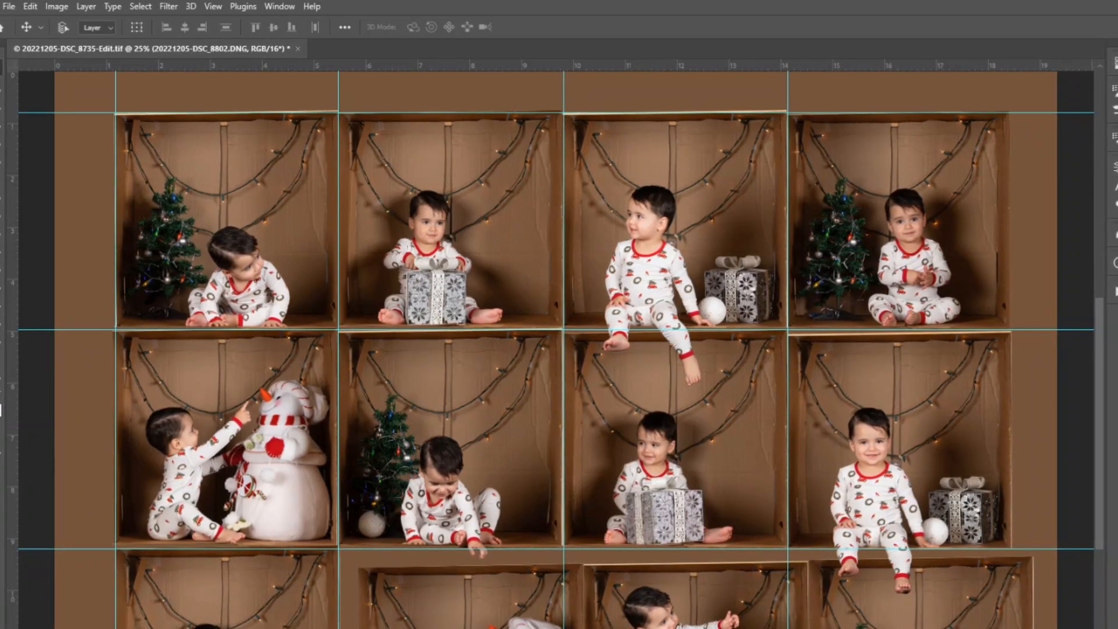
left_click_drag(463, 626, 441, 591)
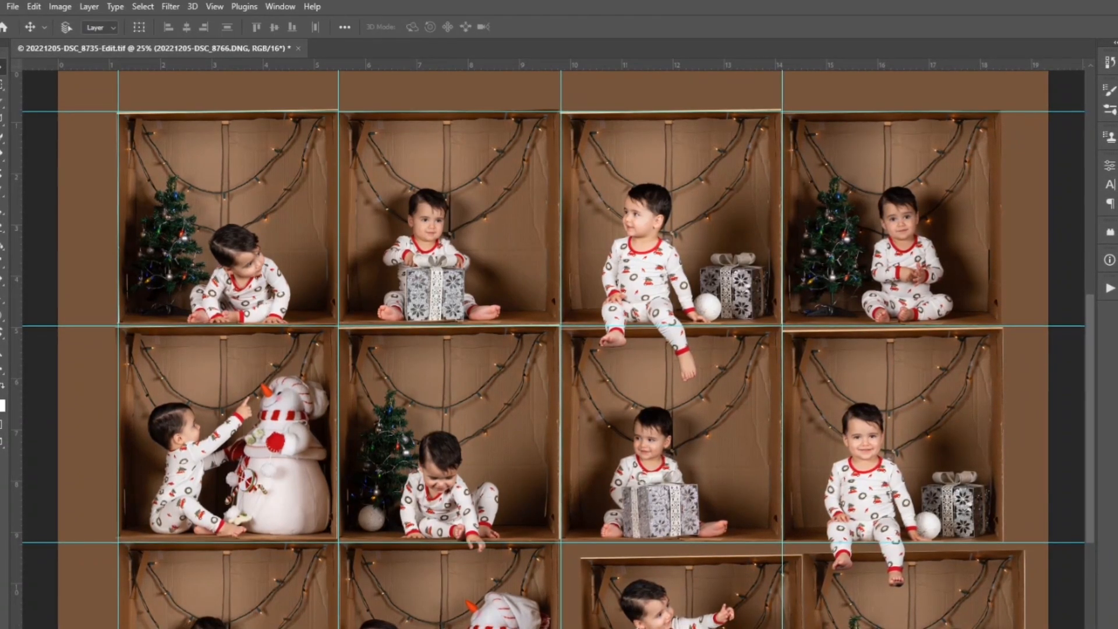
Move the third and fourth bottom-row boxes up to the guides and add a vertical guide along the fourth column's outer edge.
left_click(755, 603)
left_click_drag(702, 596, 683, 580)
left_click_drag(686, 584, 683, 585)
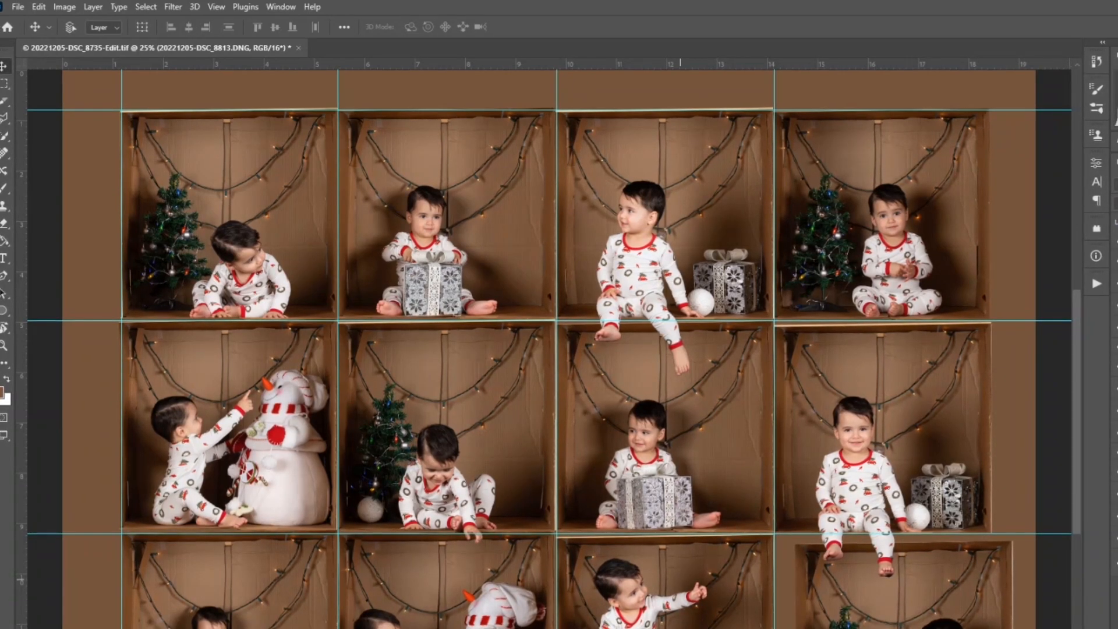
left_click_drag(939, 597, 914, 584)
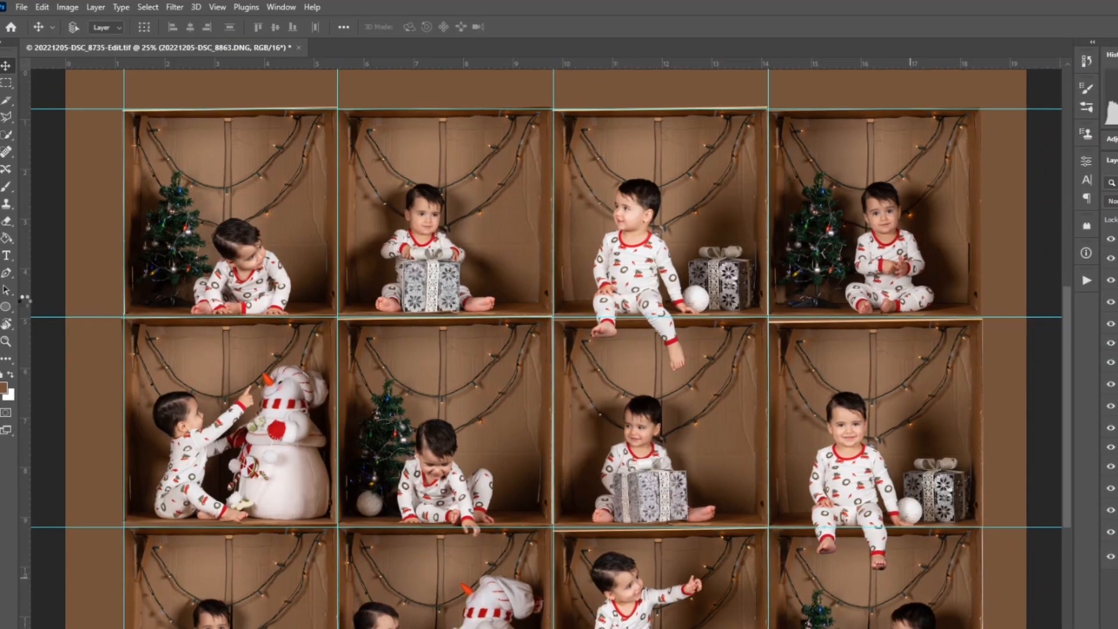
left_click_drag(28, 301, 978, 383)
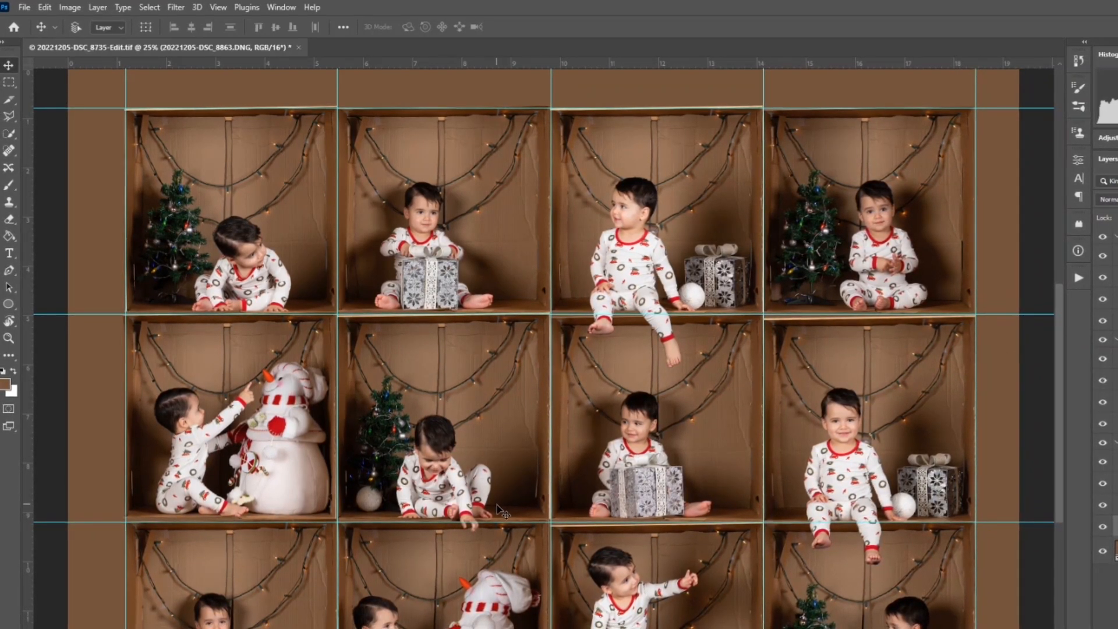
Collapse the Top Layer and Middle groups and select the Bottom group.
key("ctrl+minus")
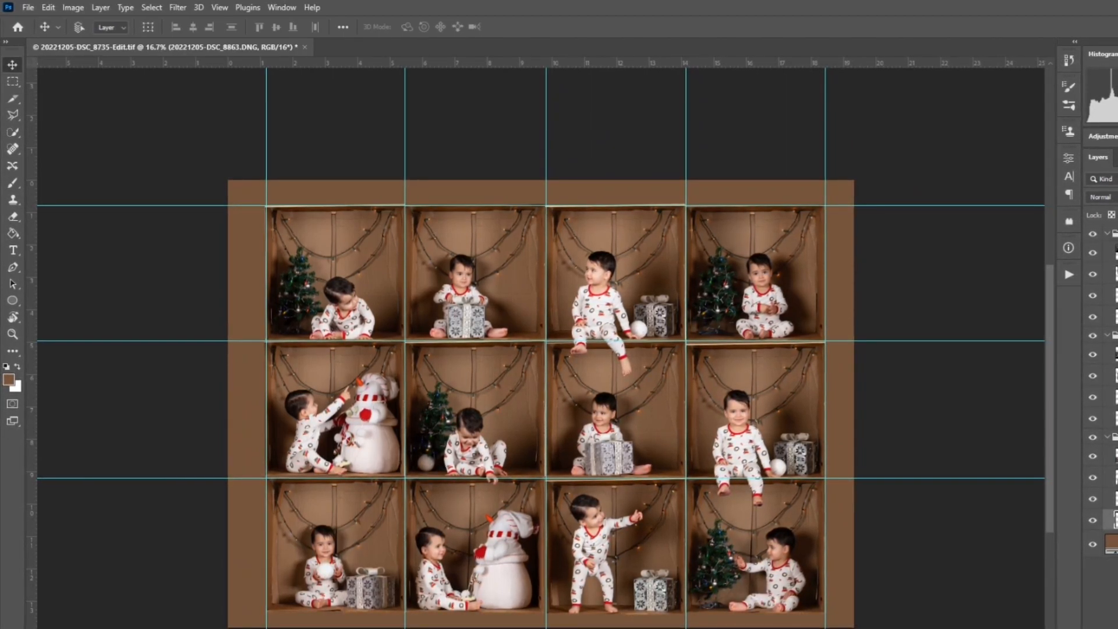
left_click(1109, 234)
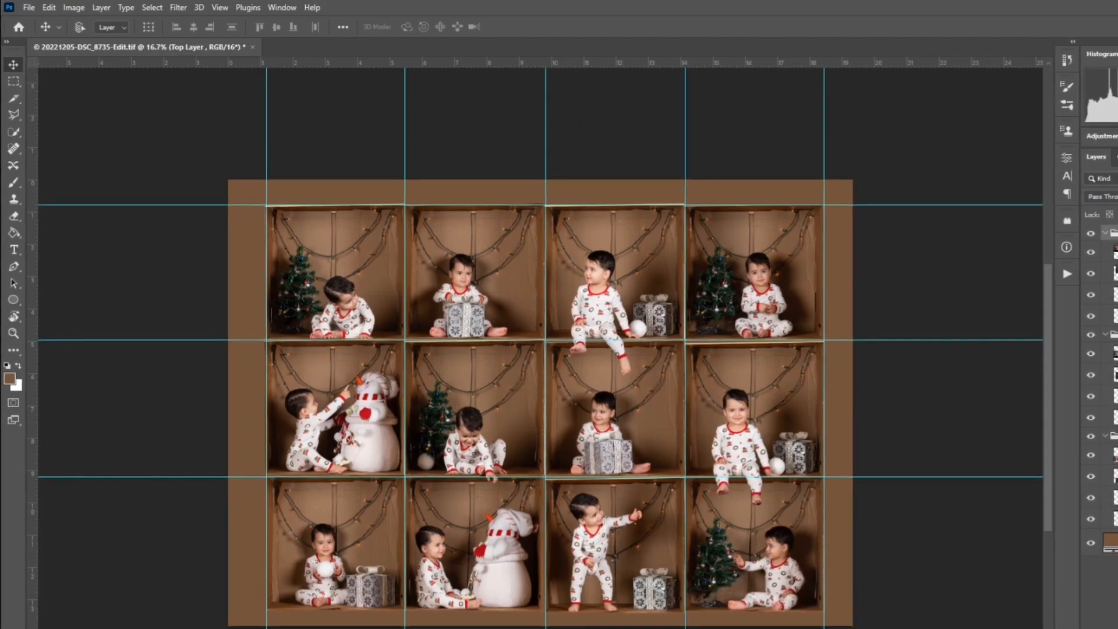
left_click(1106, 233)
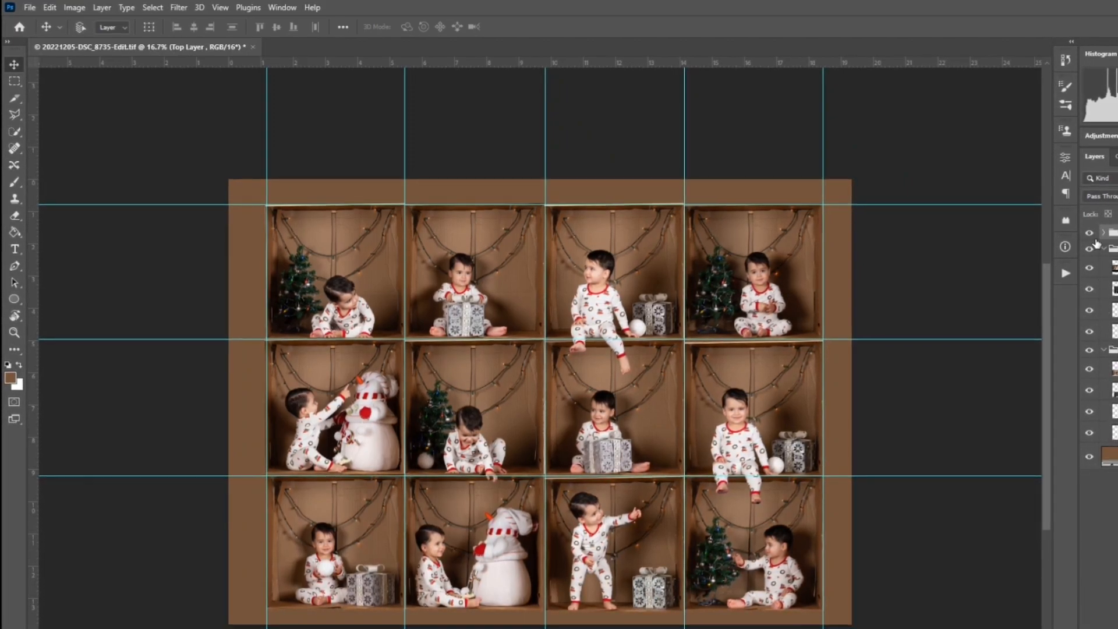
left_click(1105, 249)
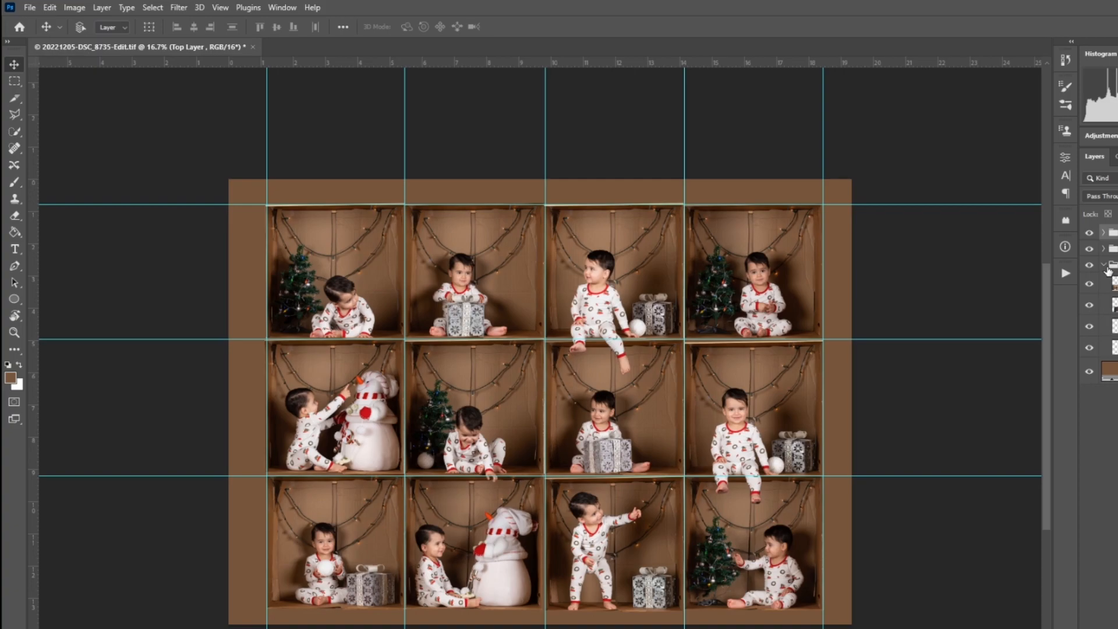
left_click(1108, 267)
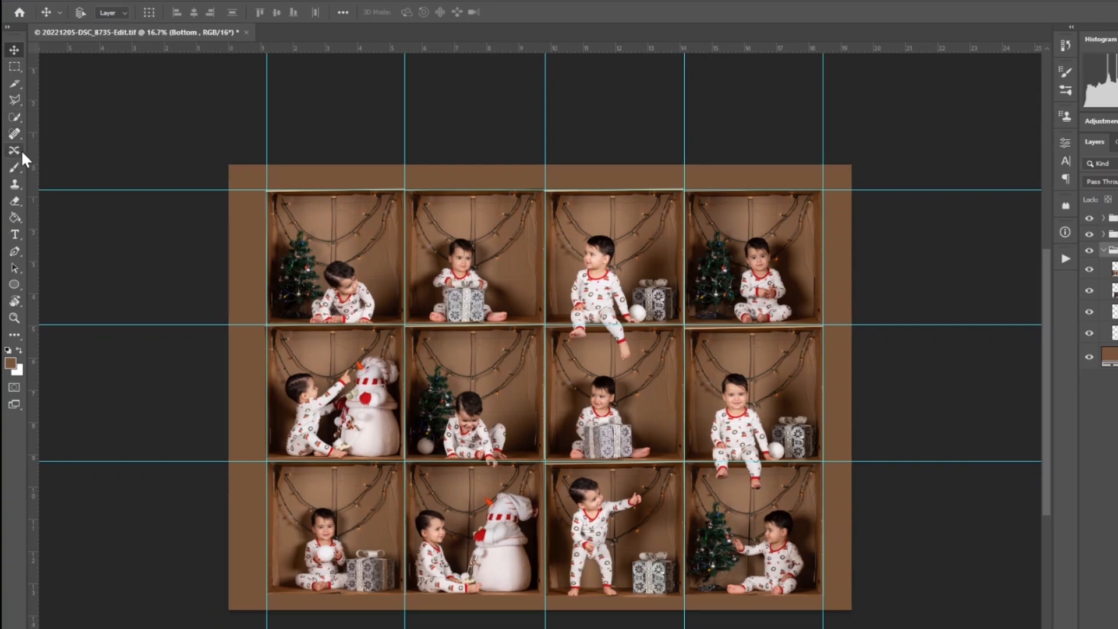
Extend the canvas slightly below the bottom row with the Crop tool.
left_click(22, 152)
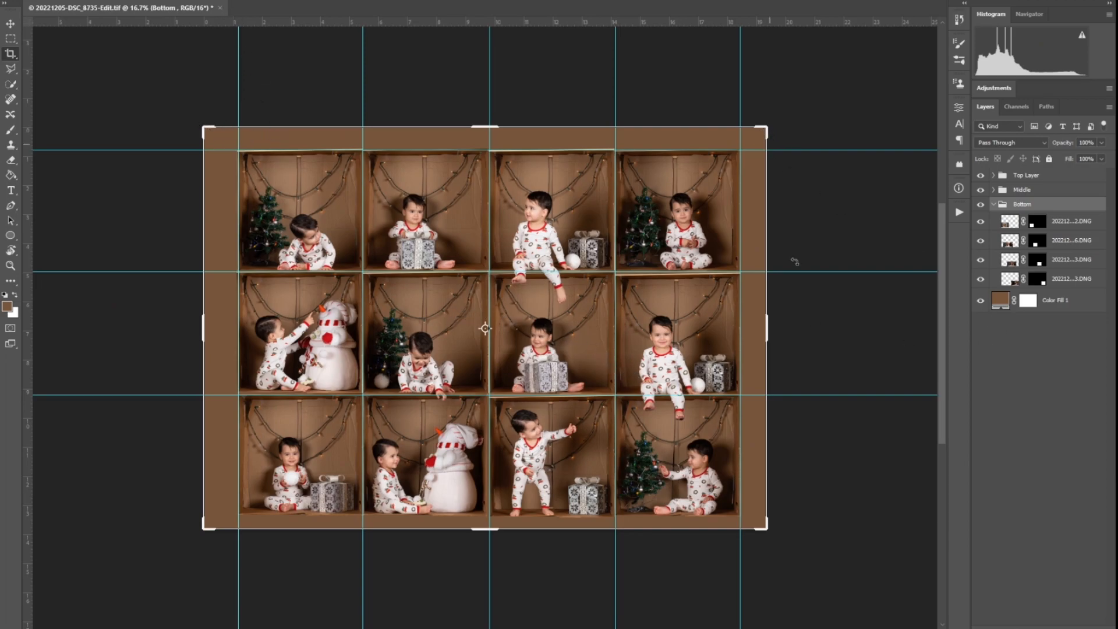
left_click_drag(764, 529, 764, 534)
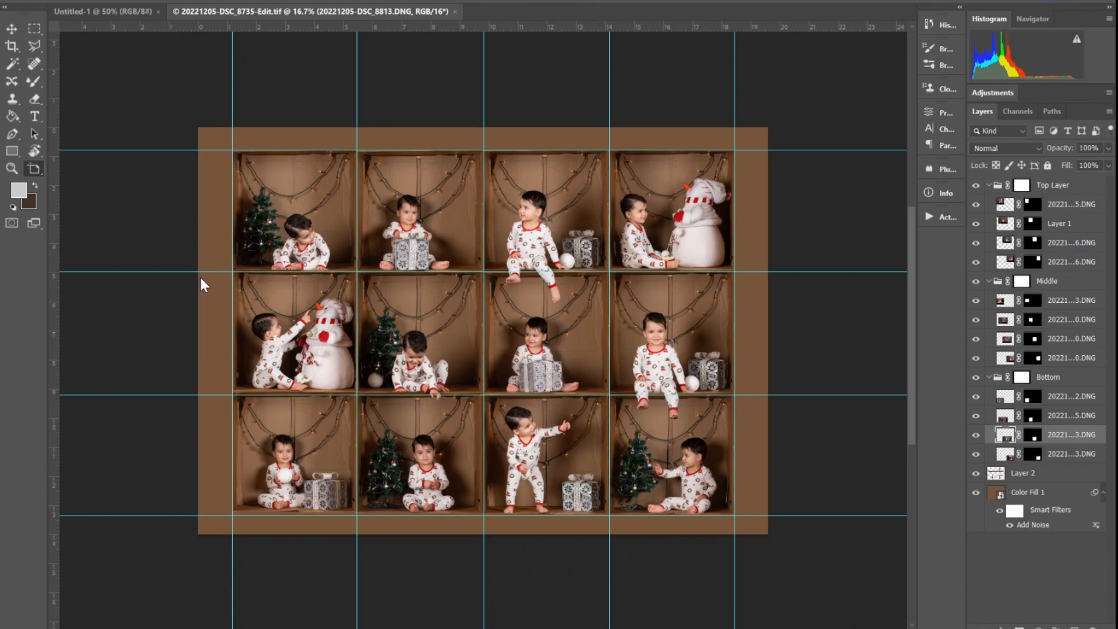
Switch to Lightroom Classic and export the 20221205-DSC_8735-Edit.tif composite as a JPEG to the Finished JPEGS folder.
left_click(24, 1)
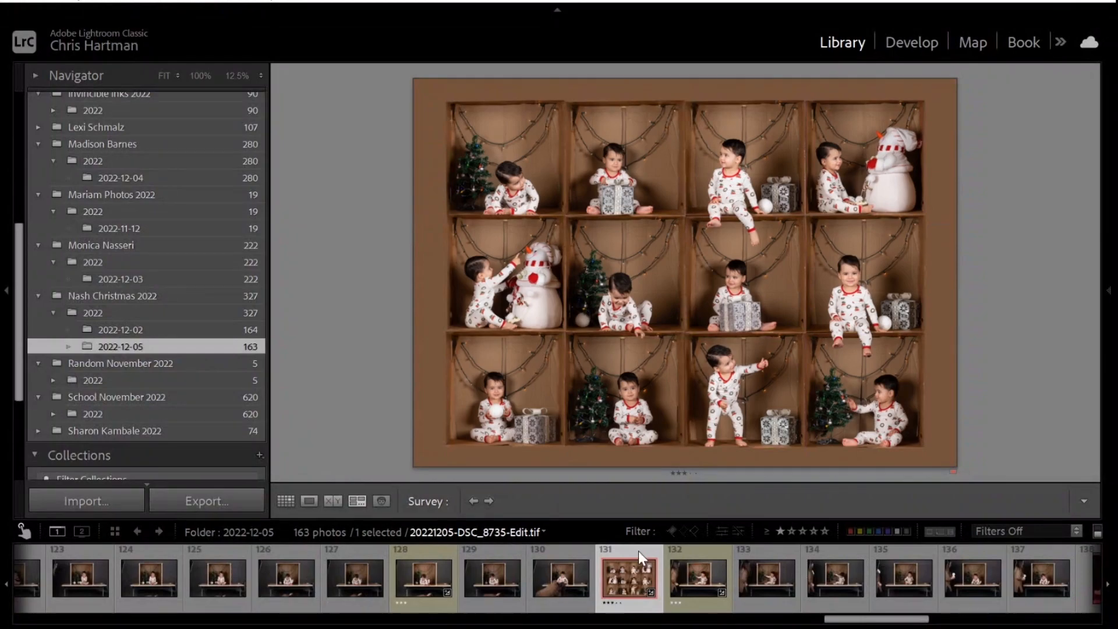
right_click(617, 581)
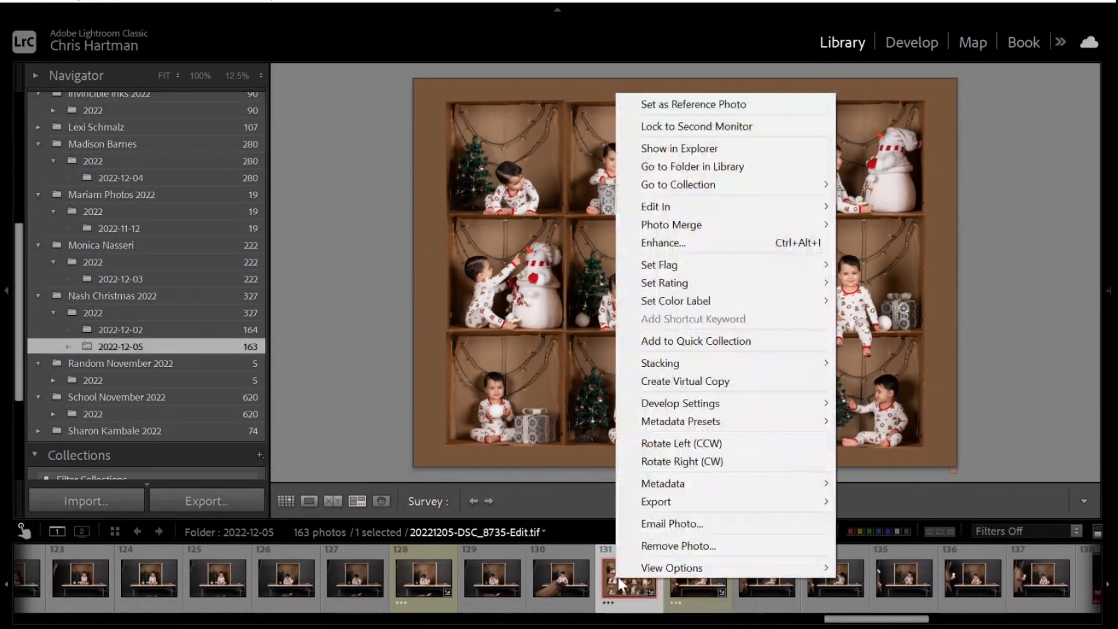
mouse_move(666, 504)
left_click(901, 502)
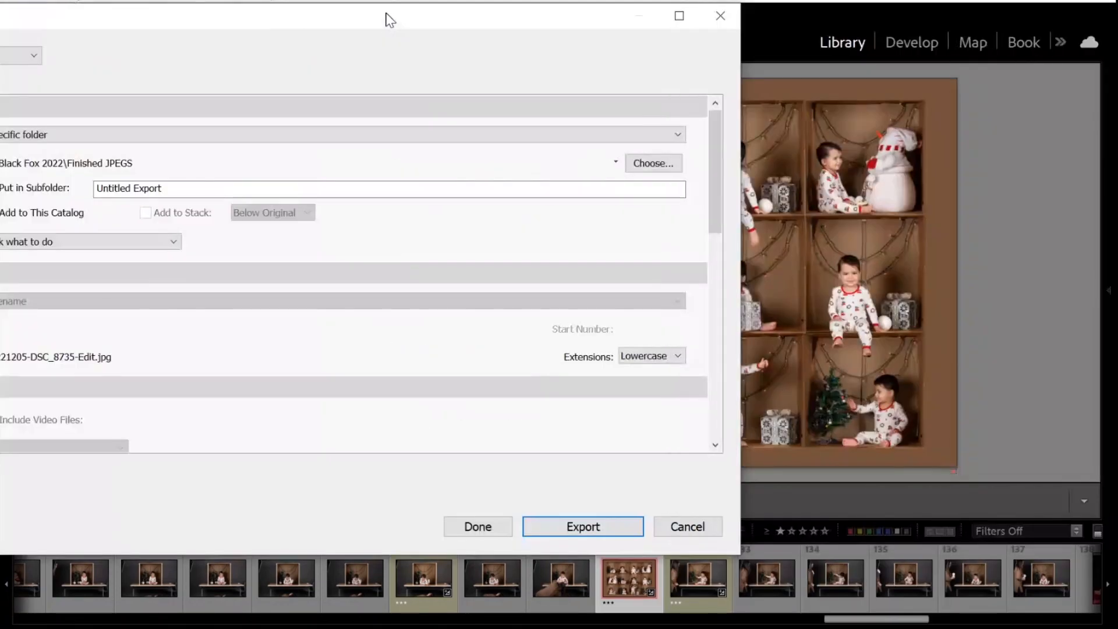
left_click(596, 527)
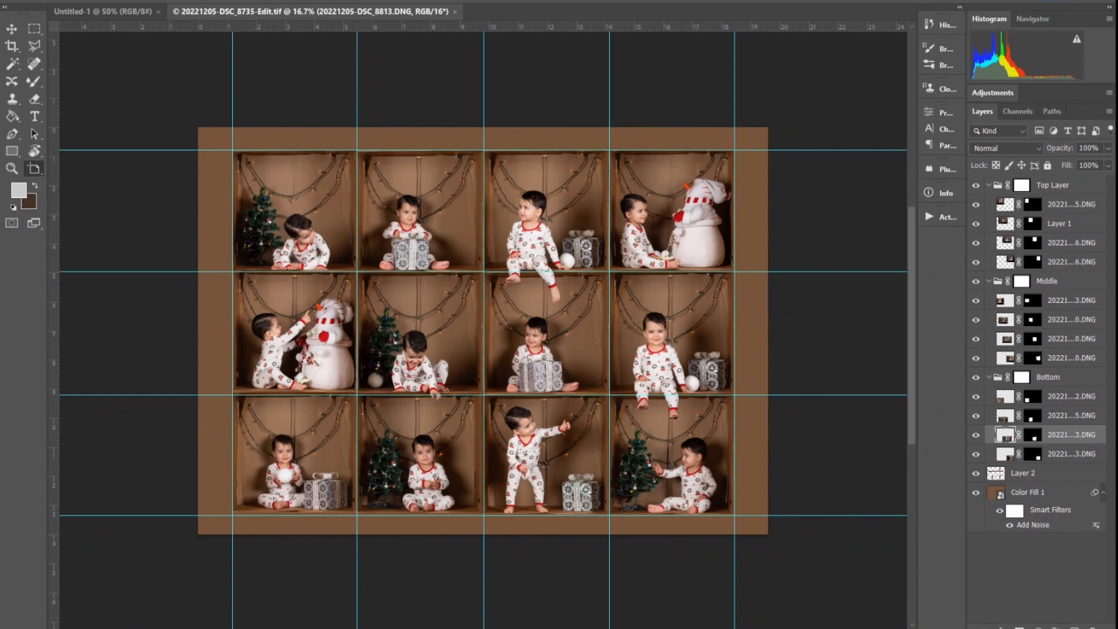
Switch to Photoshop and save a JPEG copy of the composite on the computer's Desktop as 20221205-DSC_8735-Edit copy.
left_click(24, 0)
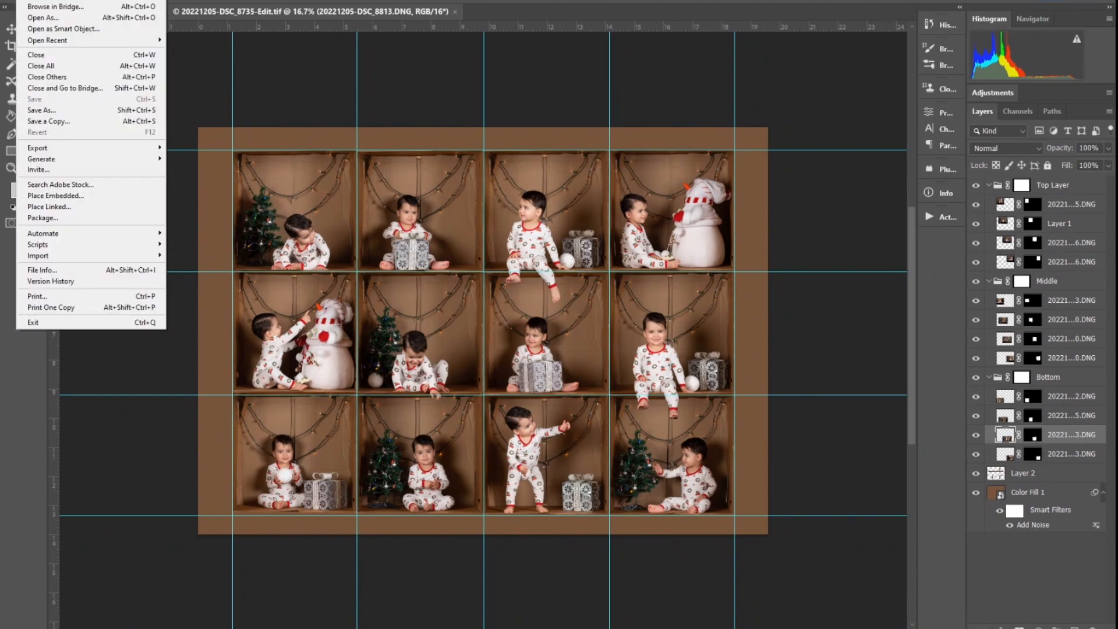
left_click(55, 120)
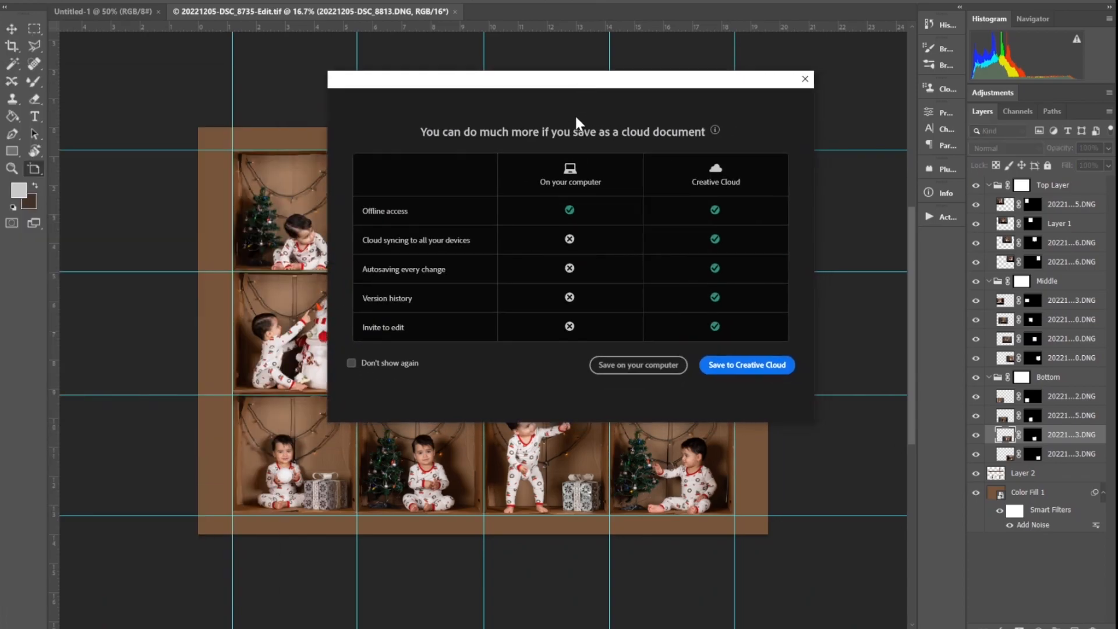
left_click(674, 365)
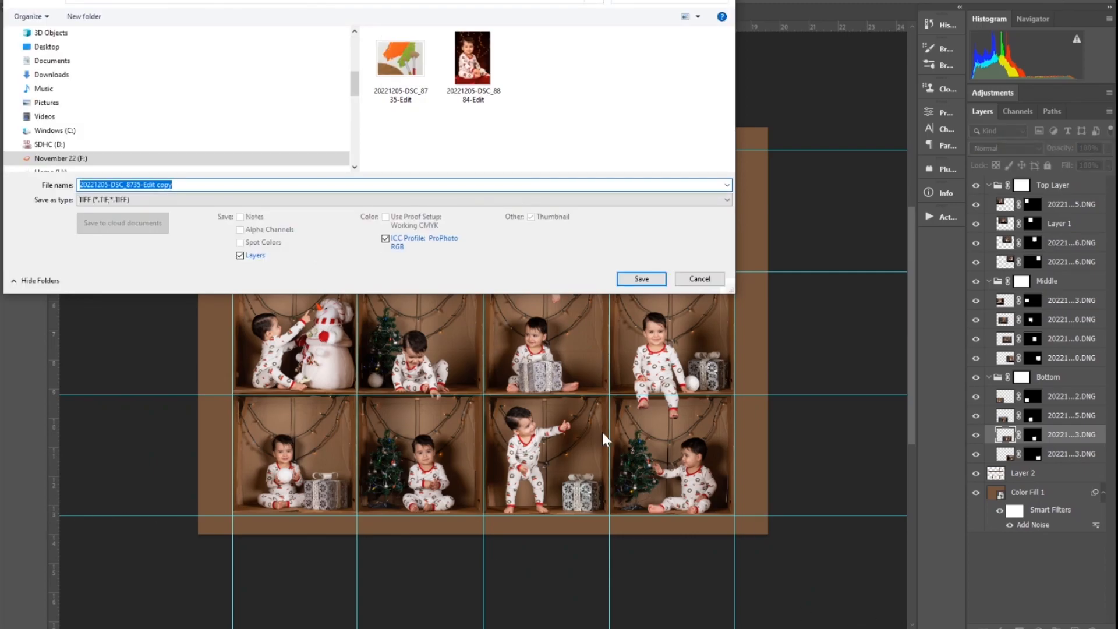
left_click(192, 200)
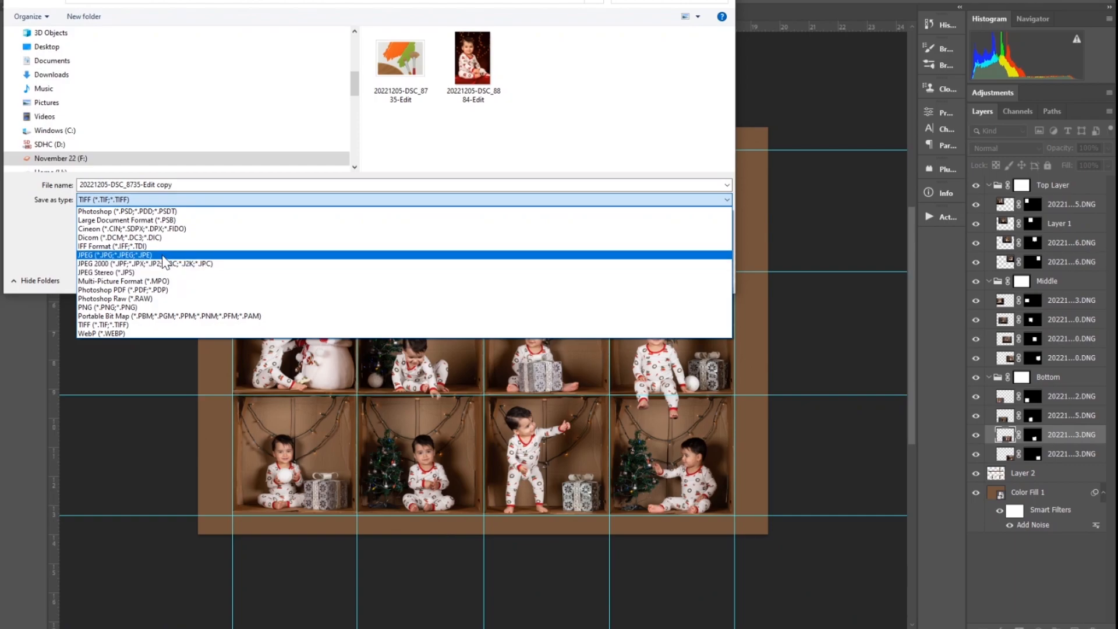
left_click(164, 256)
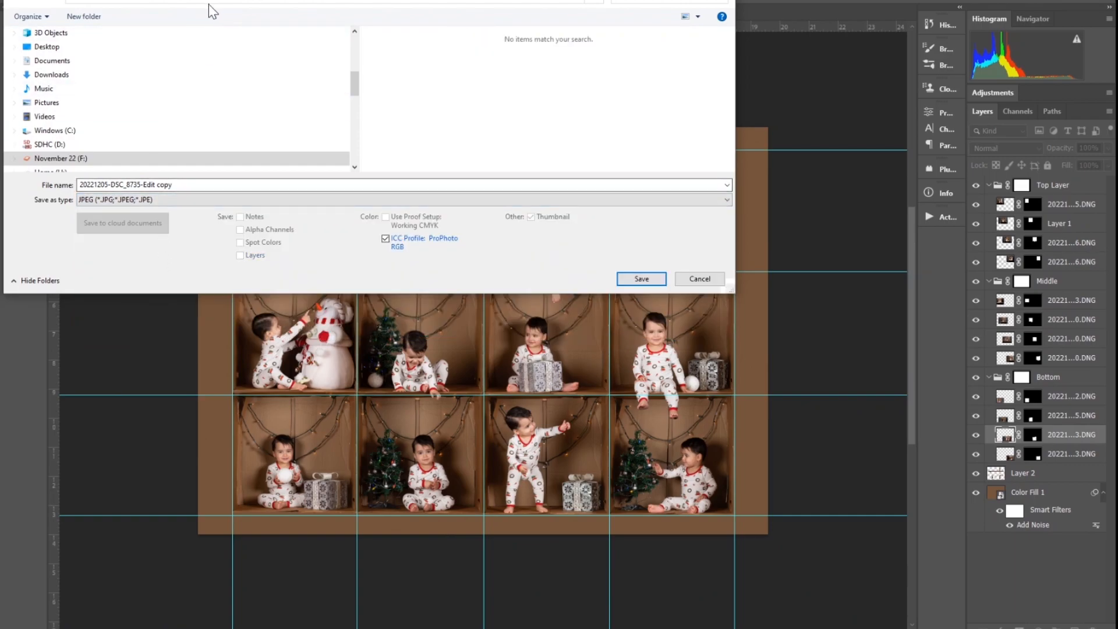
left_click(40, 50)
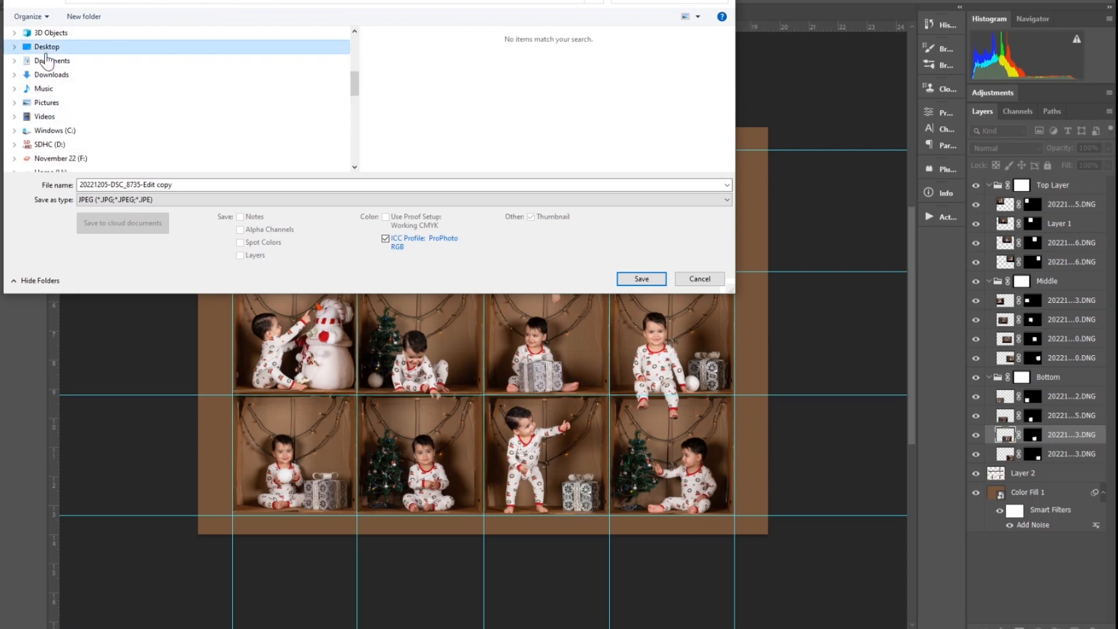
left_click(630, 282)
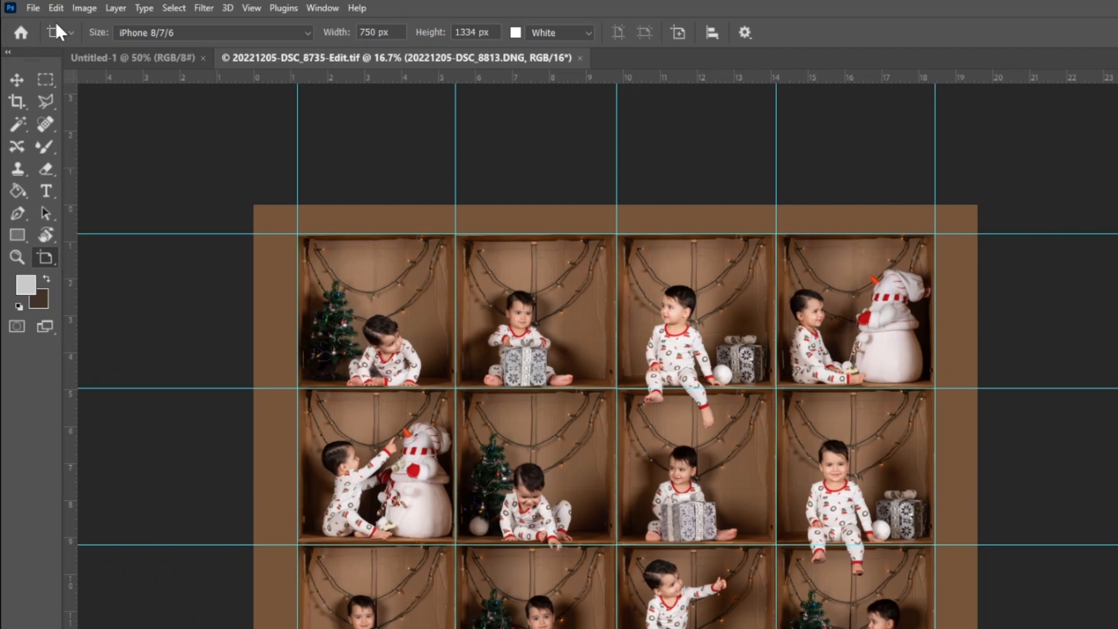
Switch to Lightroom Classic and examine the finished box composite in the 2022-12-05 folder.
left_click(33, 9)
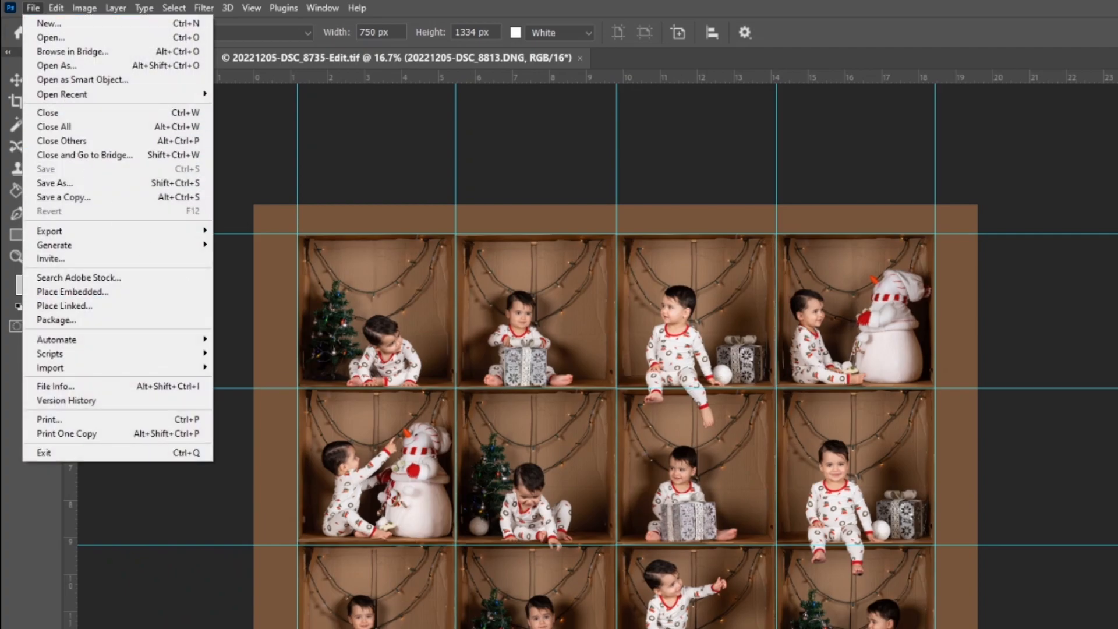
key("Escape")
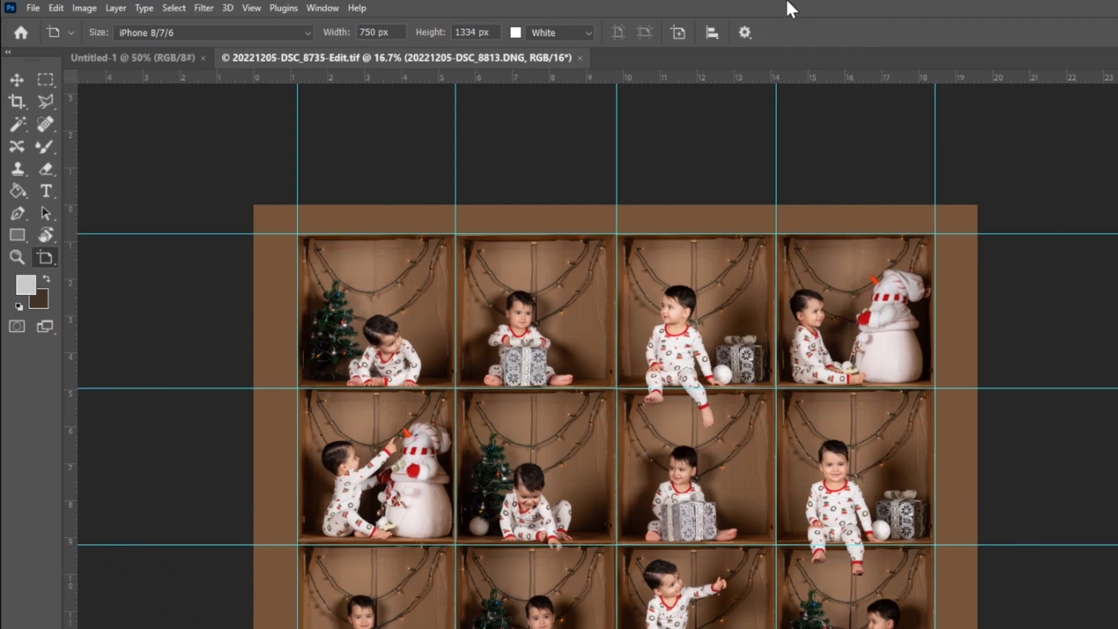
key("alt+Tab")
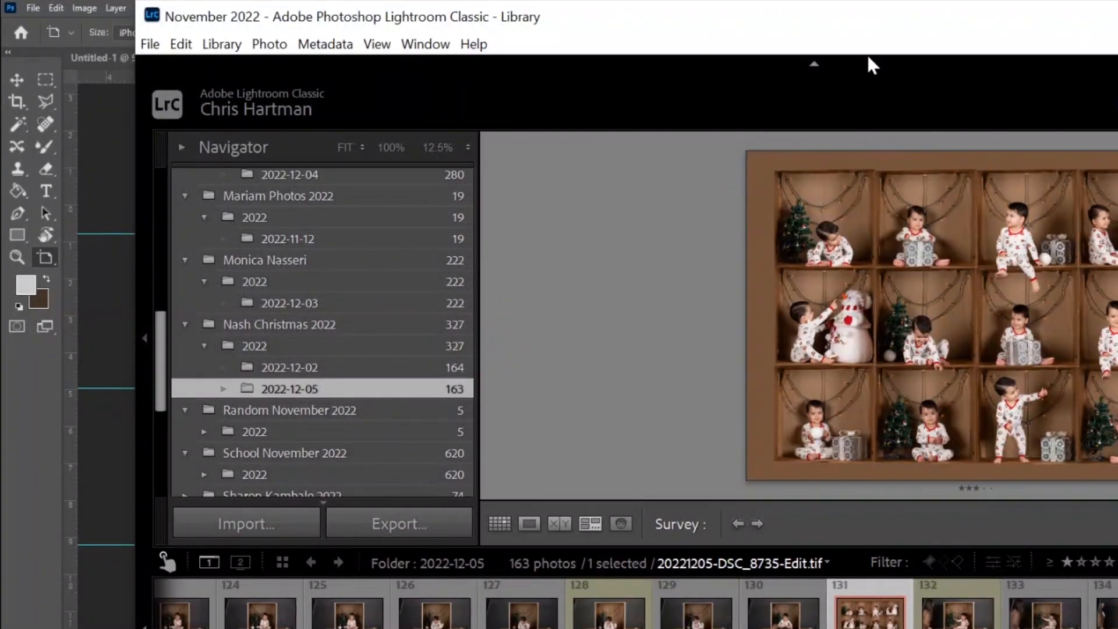
double_click(878, 27)
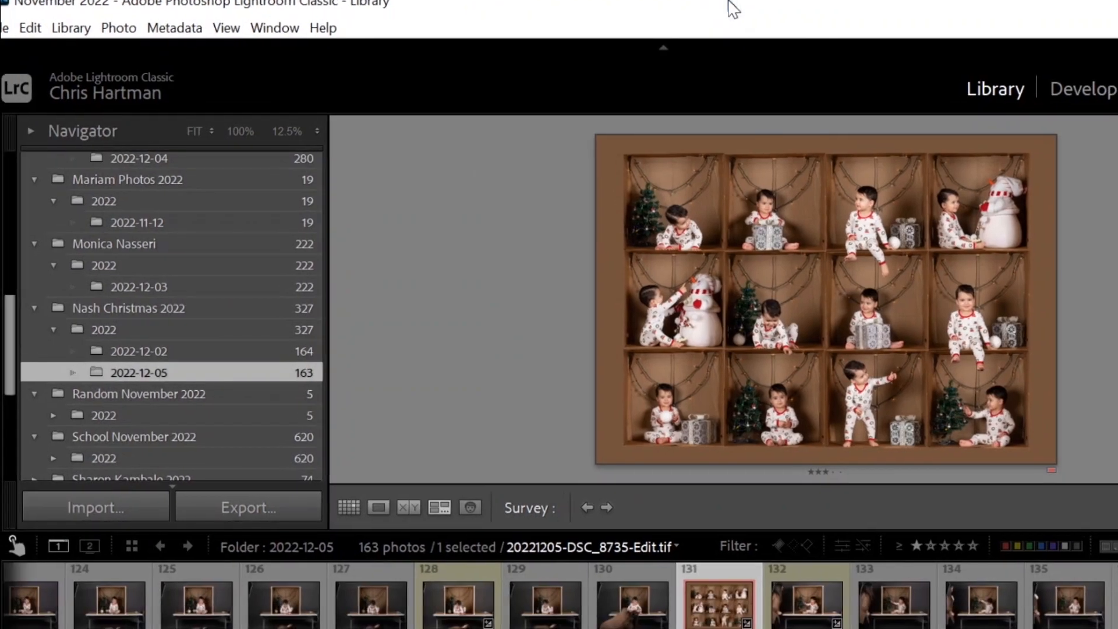